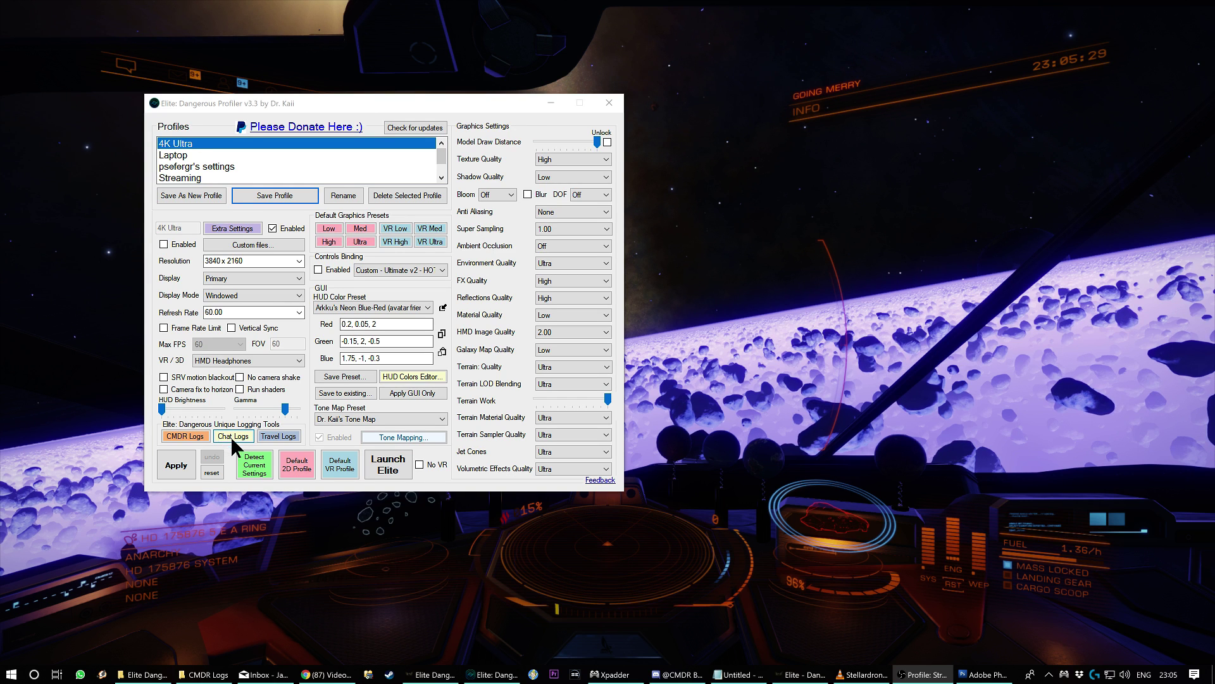
# Open CMDR Logs, then return to the full-screen game
pyautogui.click(189, 435)
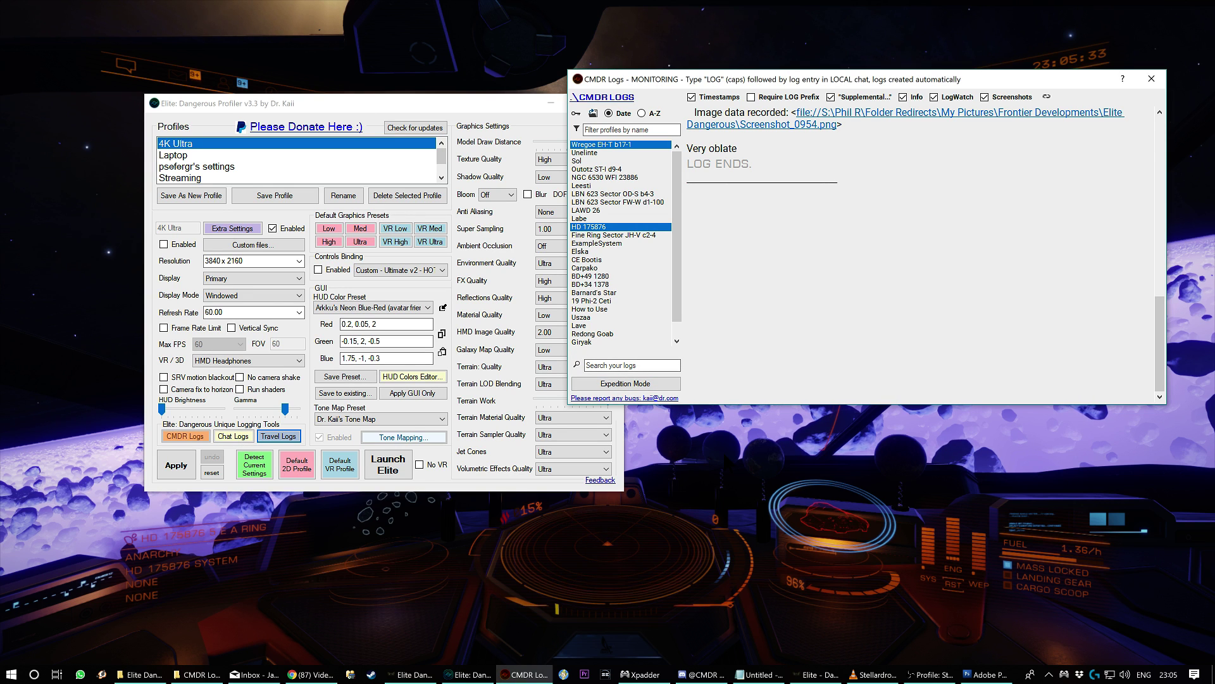
pyautogui.hotkey('alt', 'Tab')
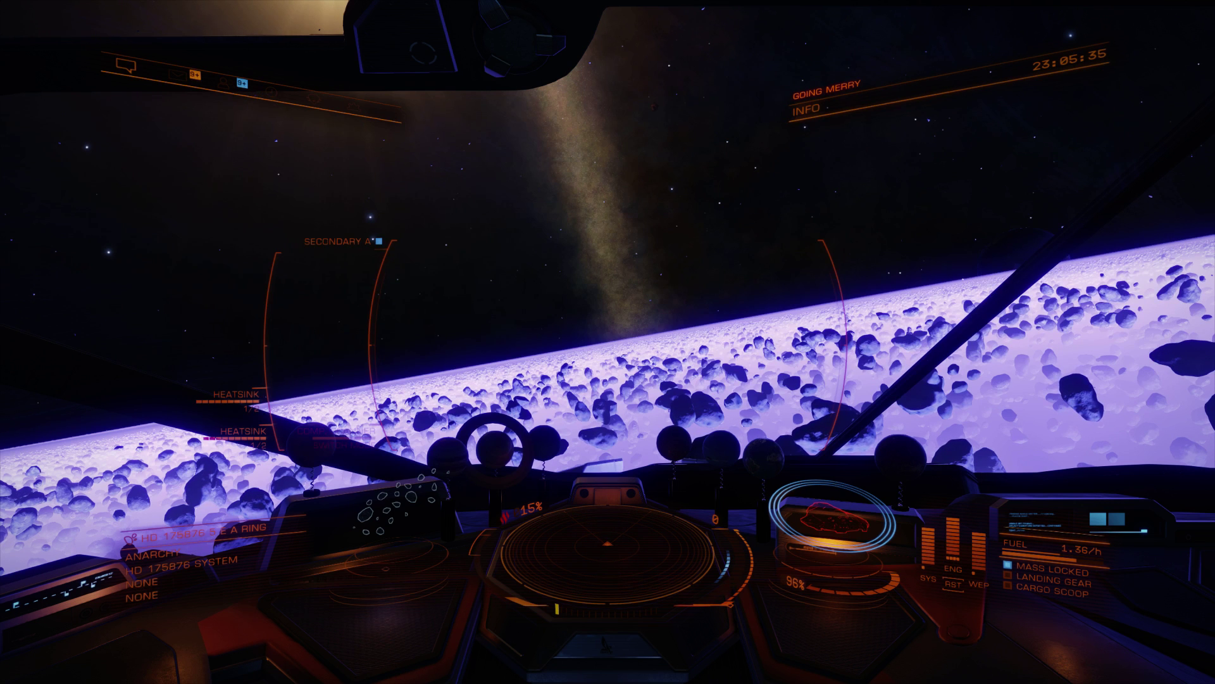
pyautogui.hotkey('alt', 'Tab')
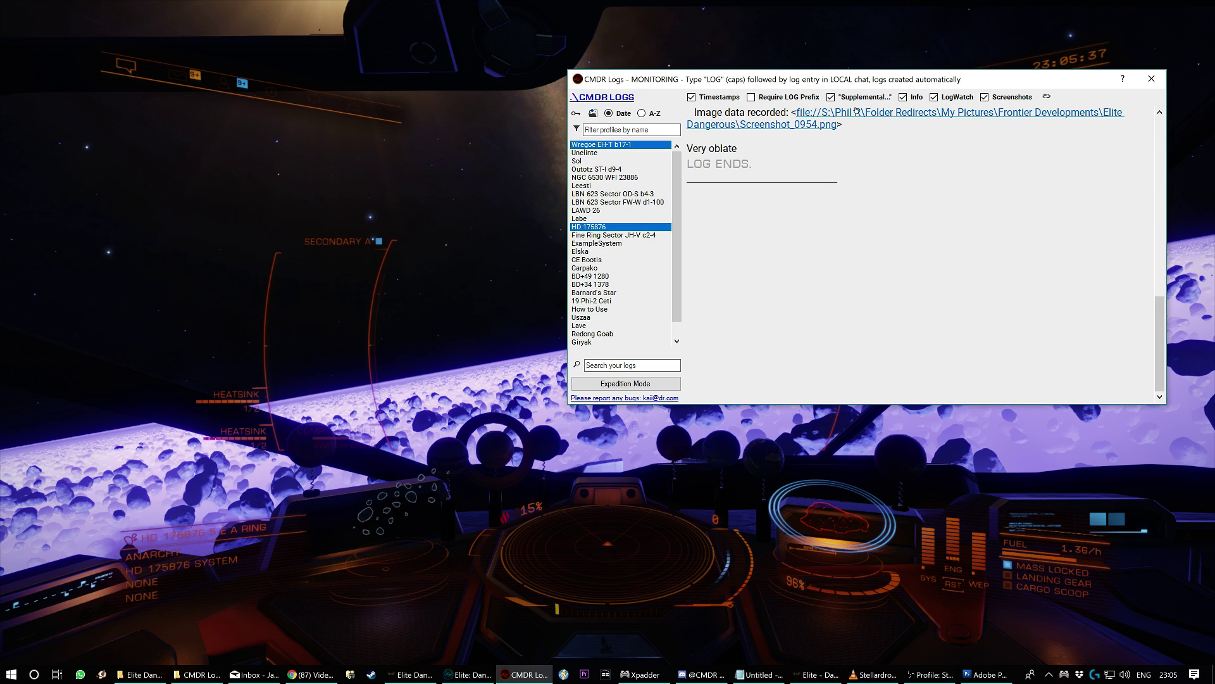
pyautogui.hotkey('alt', 'Tab')
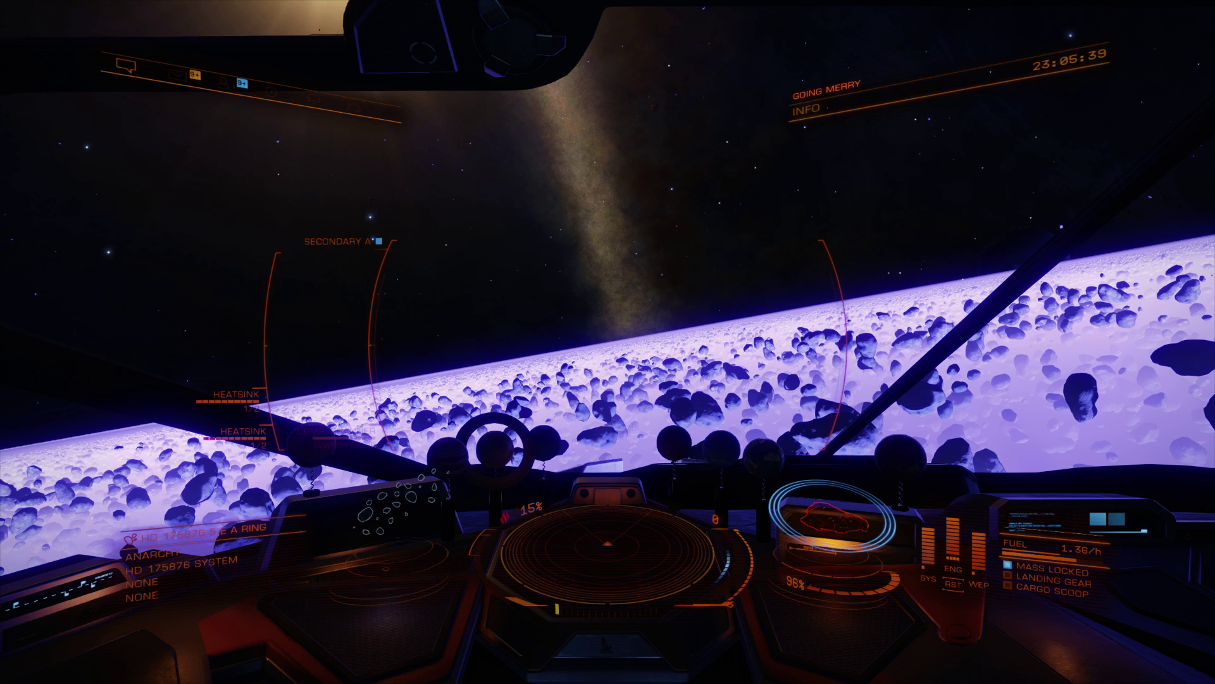
# Send 'hello humans, i am in a ringed system and it's really really cool' in local chat
pyautogui.press('Return')
pyautogui.write('/local')
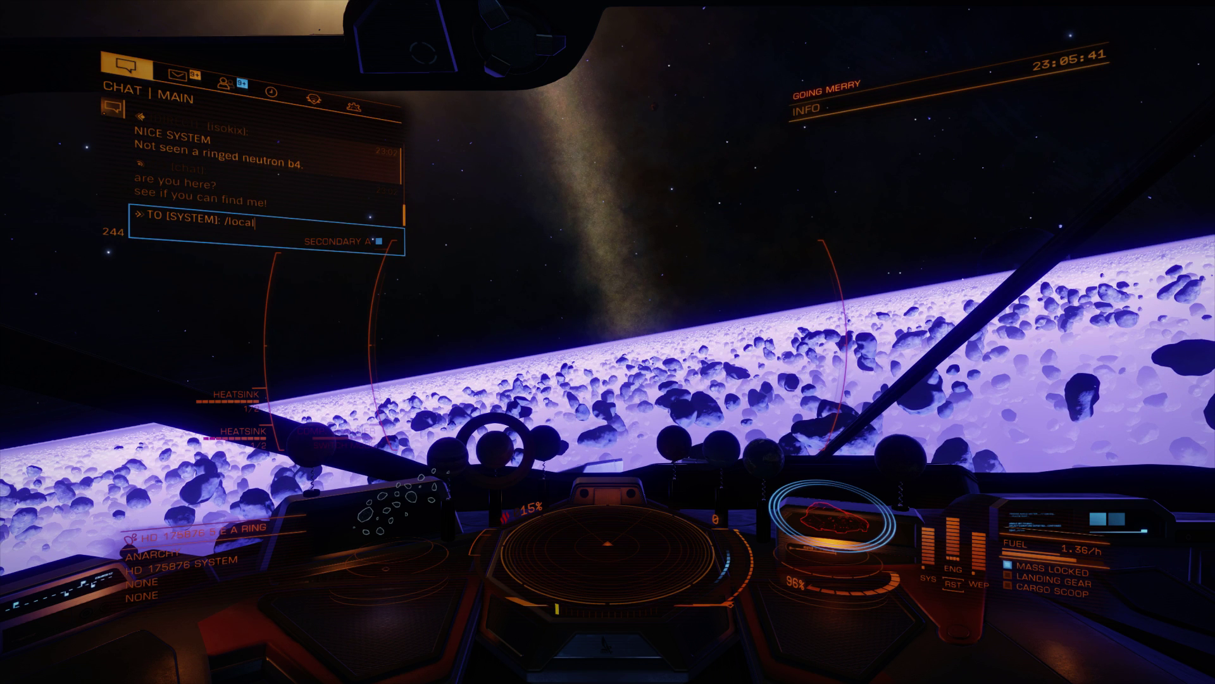
pyautogui.press('Return')
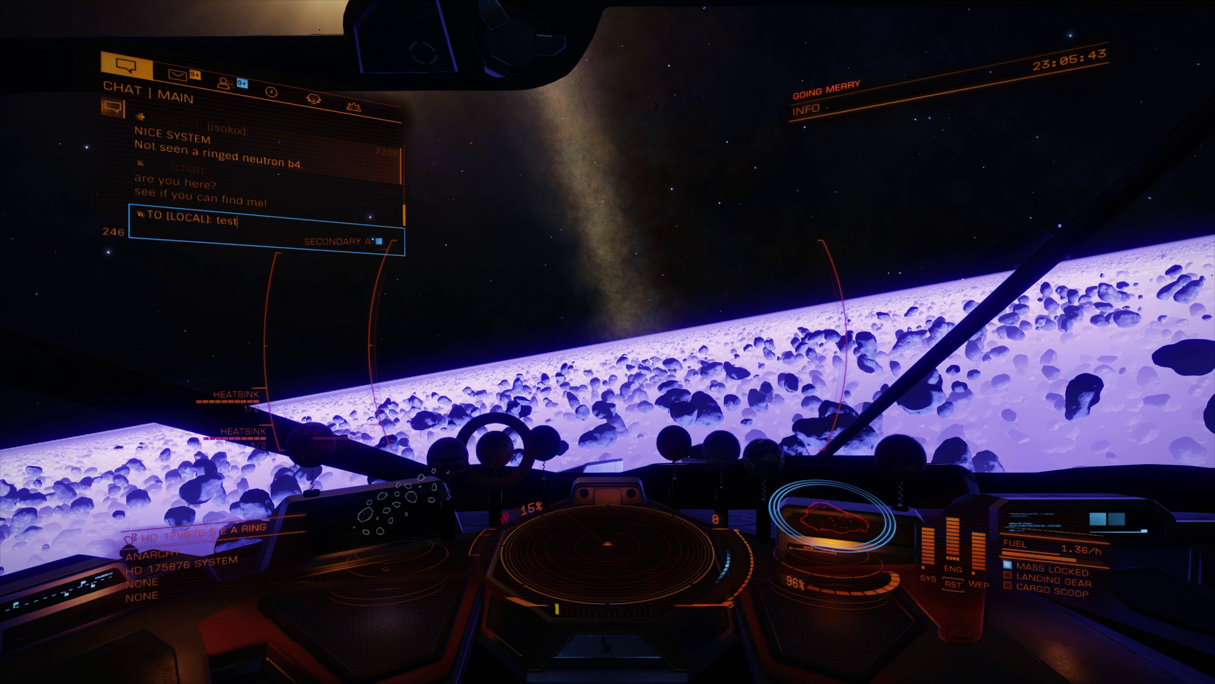
pyautogui.write('he')
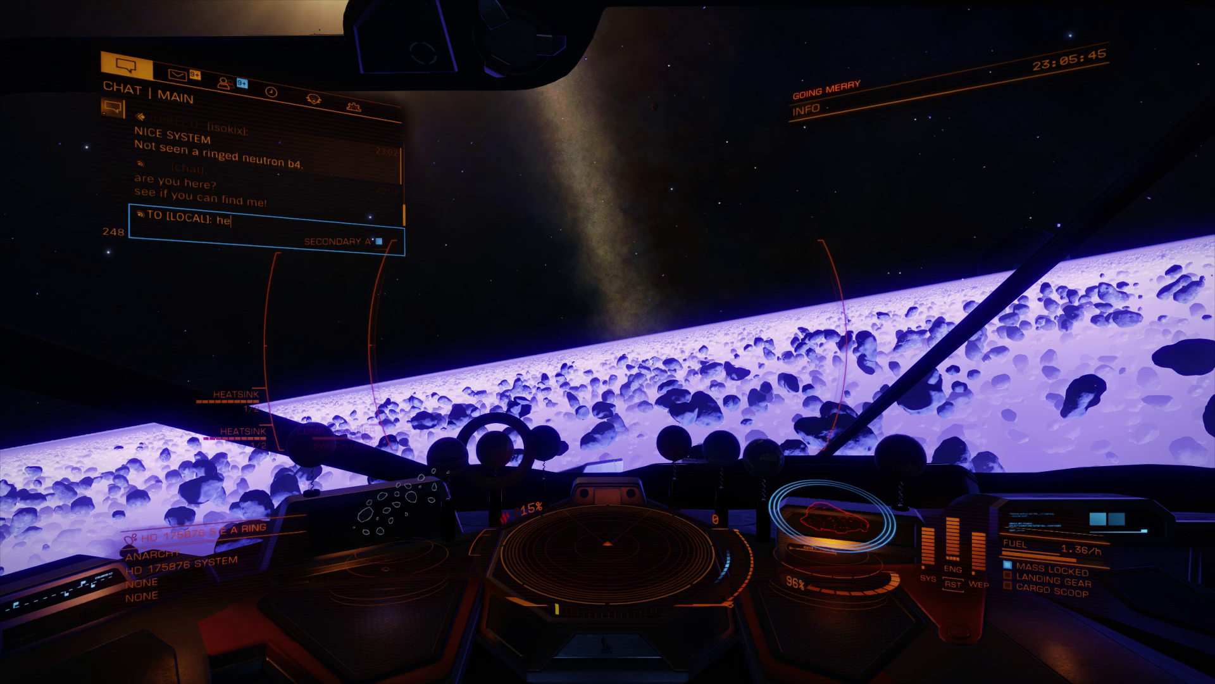
pyautogui.write('llo humans')
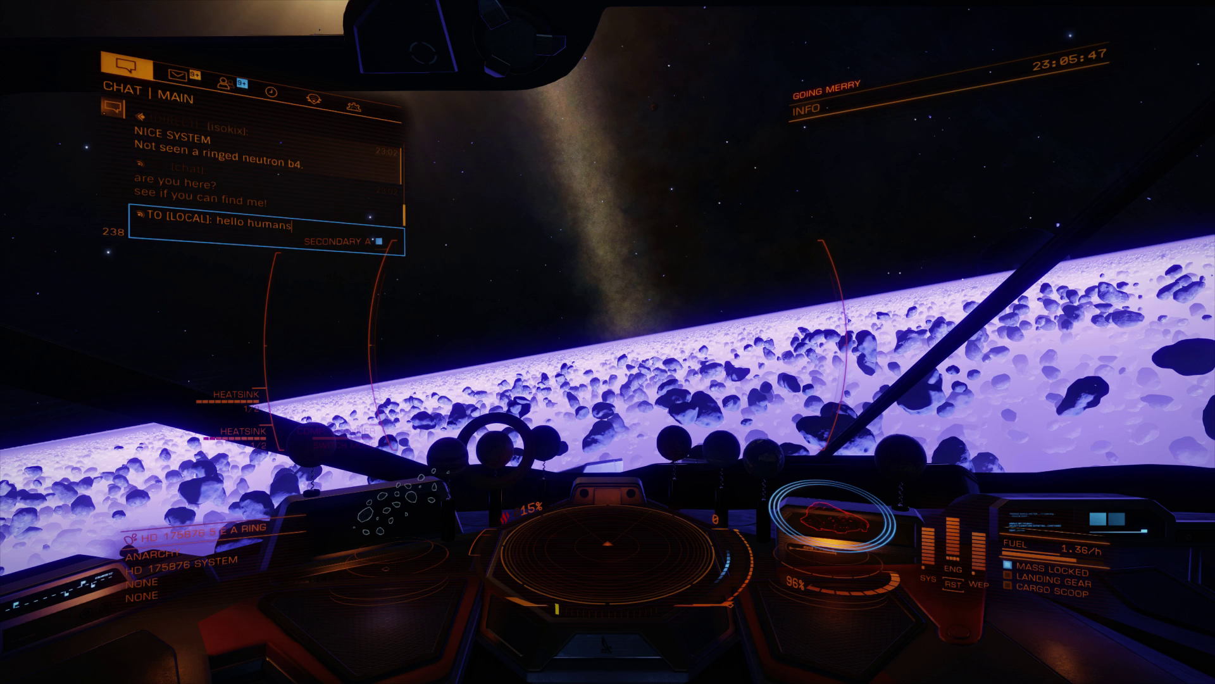
pyautogui.write(', i am in a ring')
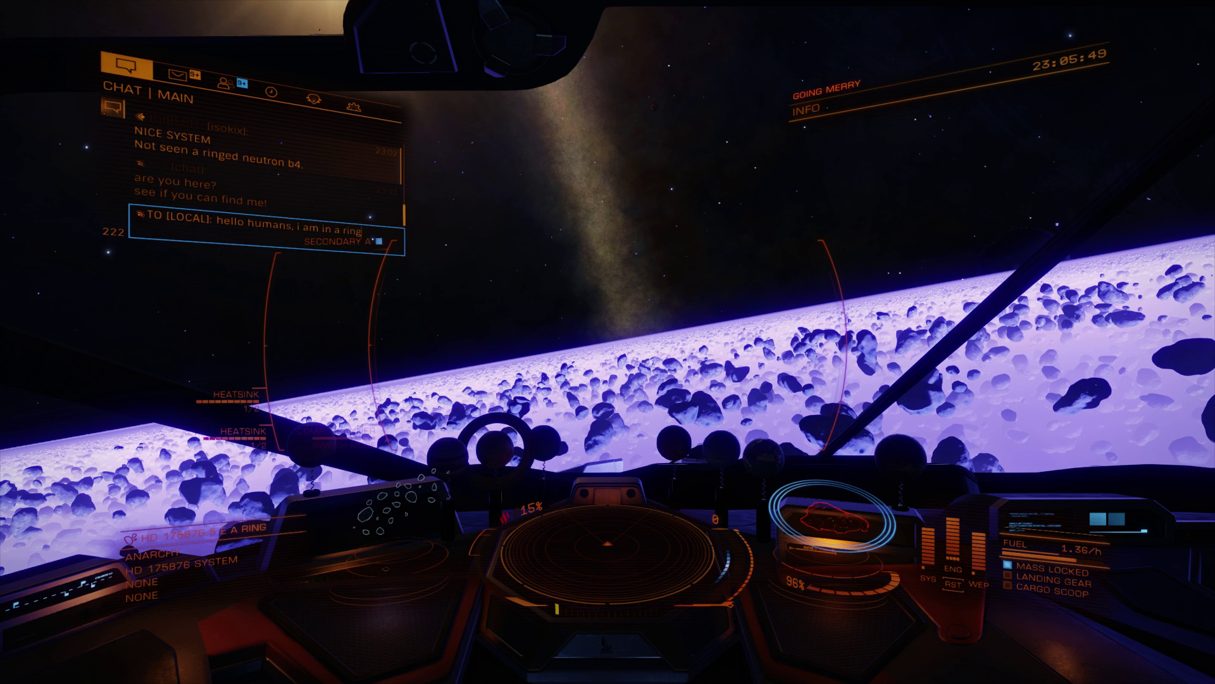
pyautogui.write('ed suystem and')
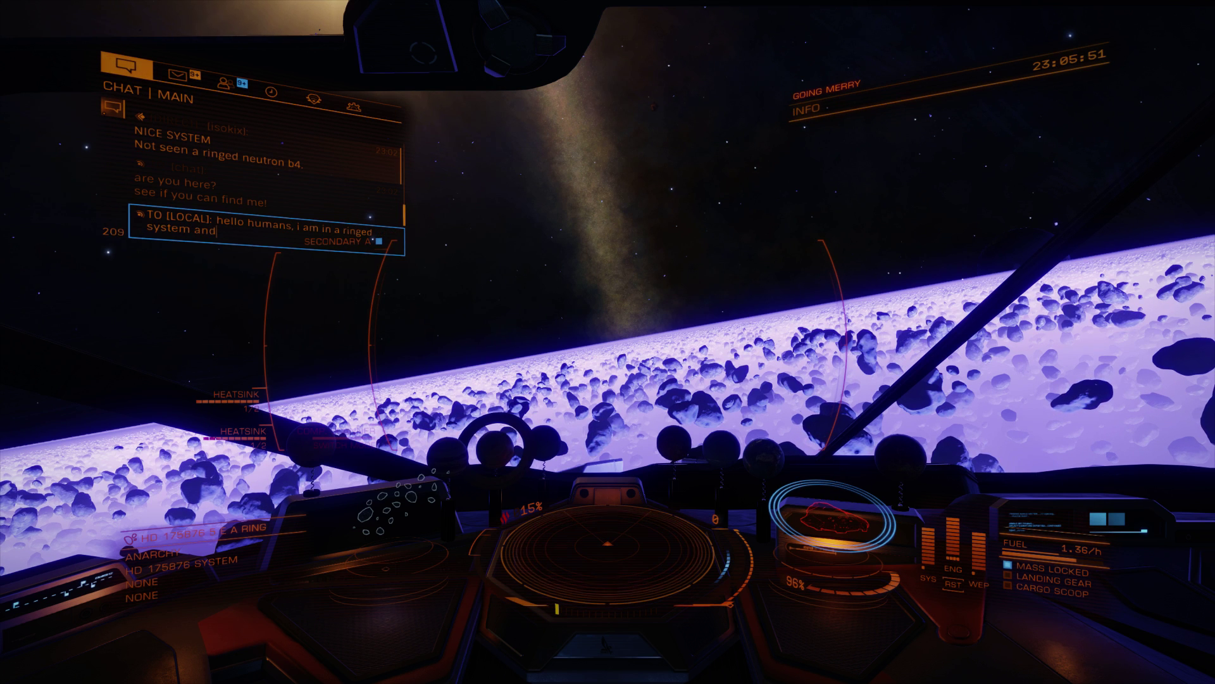
pyautogui.write(" it's really really cool")
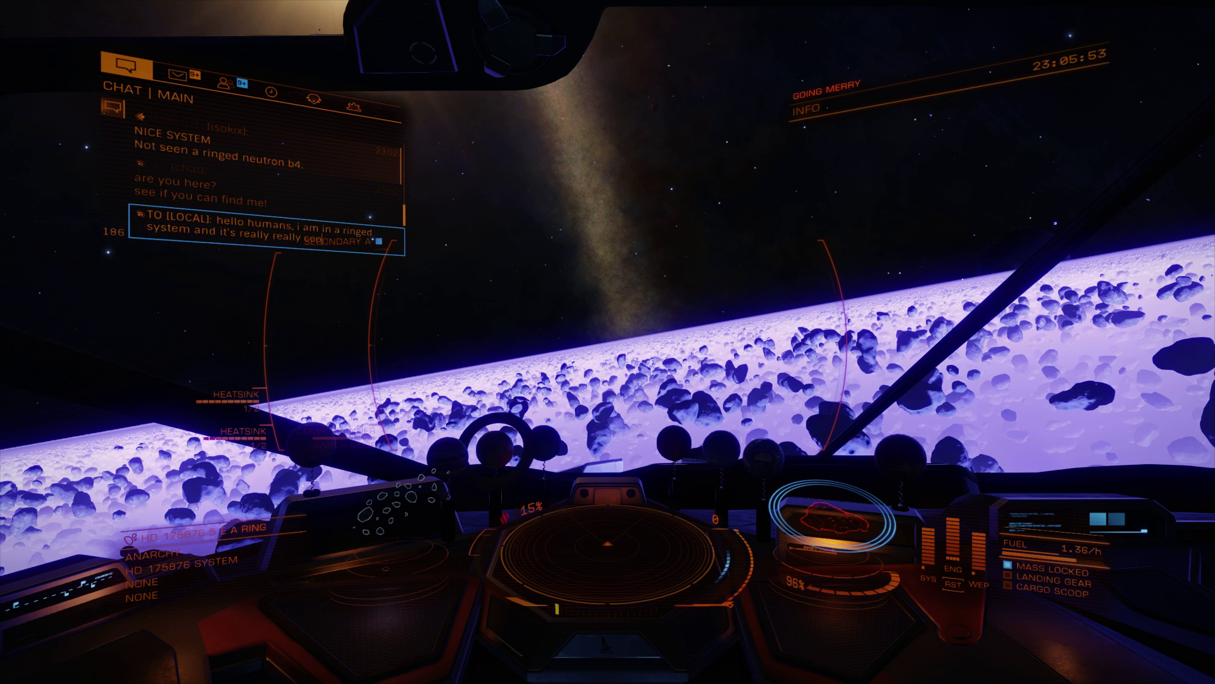
pyautogui.press('Return')
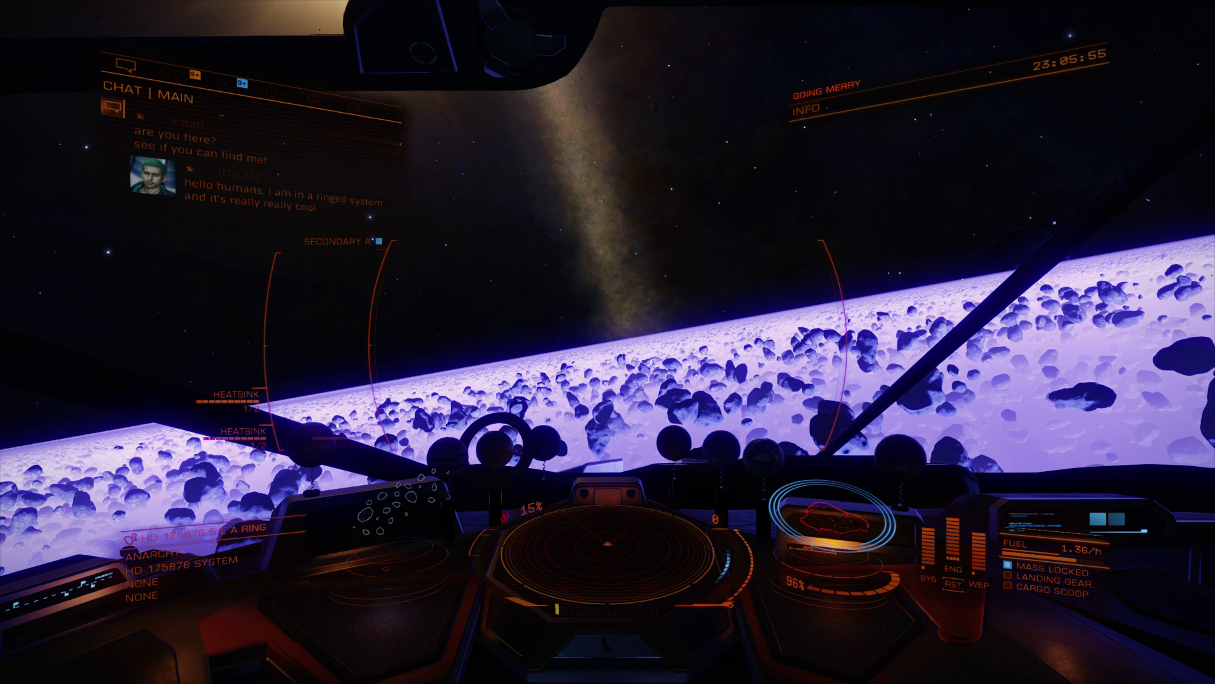
# Bring up the logs, glance at Labe, and scroll HD 175876 to its 22:49:38 entry
pyautogui.hotkey('alt', 'Tab')
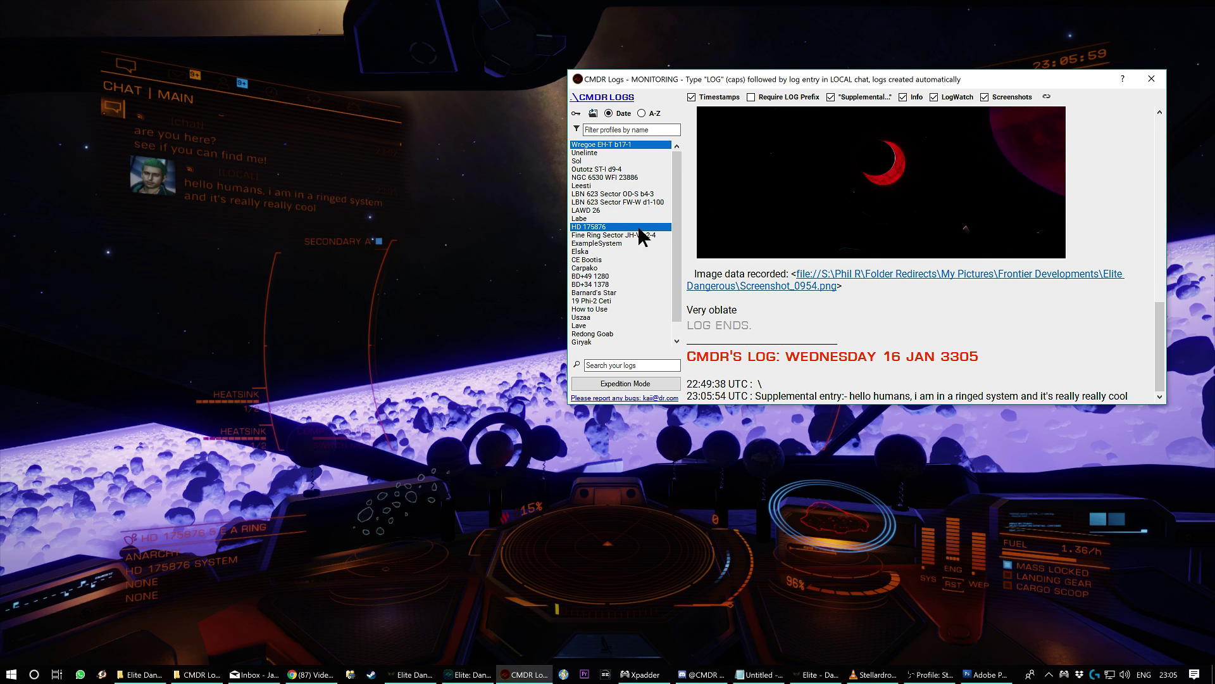
pyautogui.press('Up')
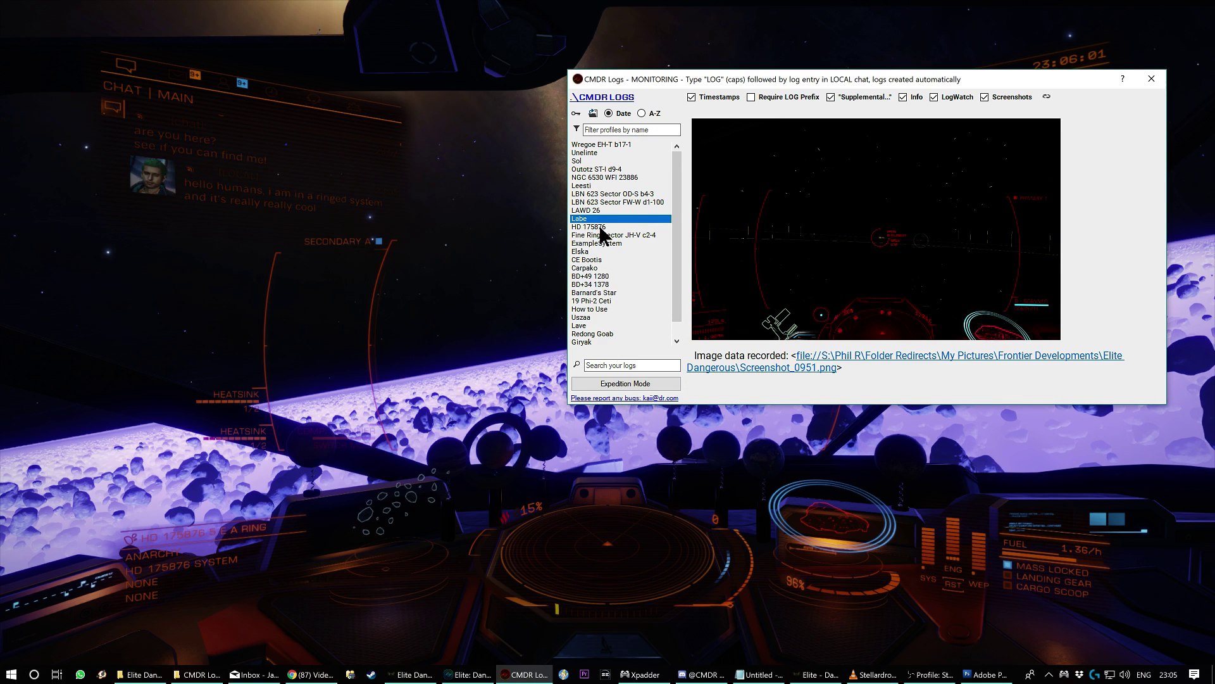
pyautogui.press('Down')
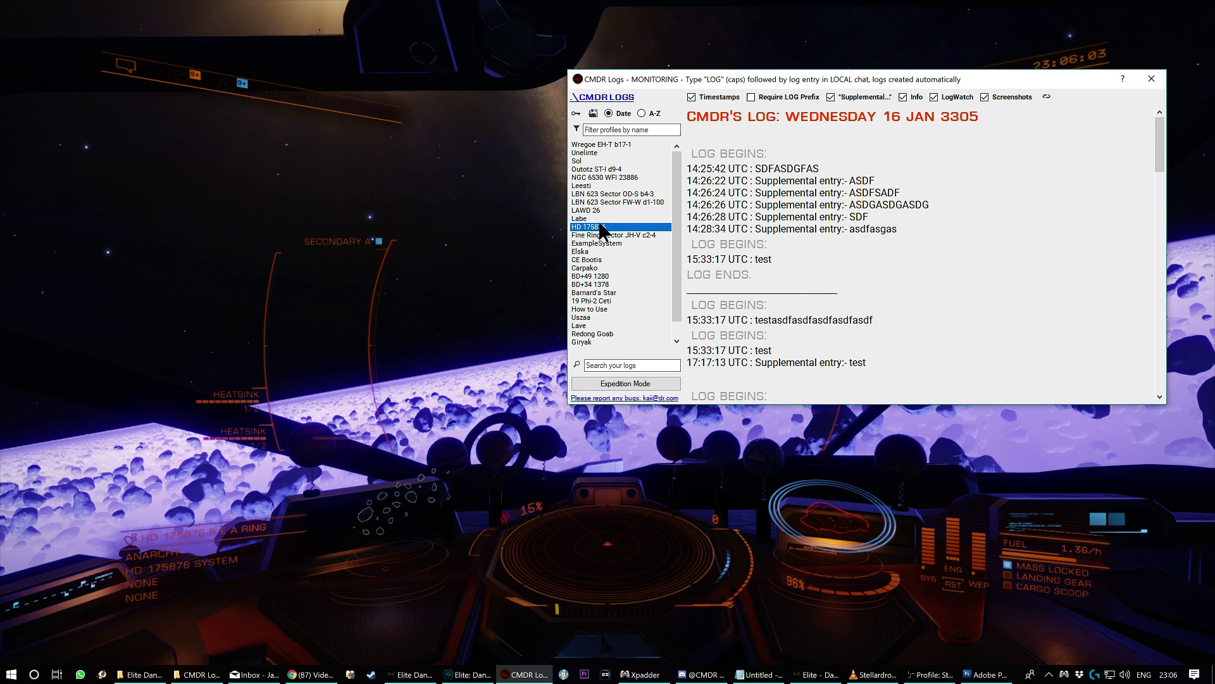
pyautogui.scroll(-10, 784, 238)
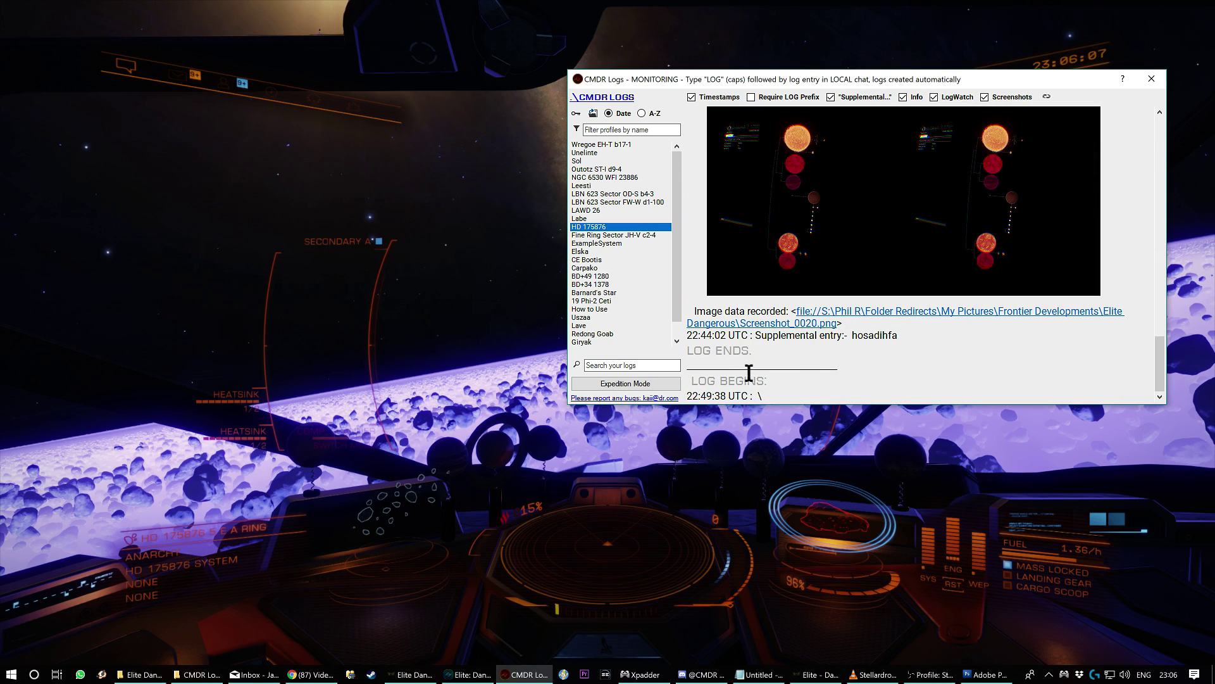
pyautogui.moveTo(762, 396)
pyautogui.mouseDown()
pyautogui.moveTo(687, 395)
pyautogui.moveTo(766, 400)
pyautogui.mouseUp()
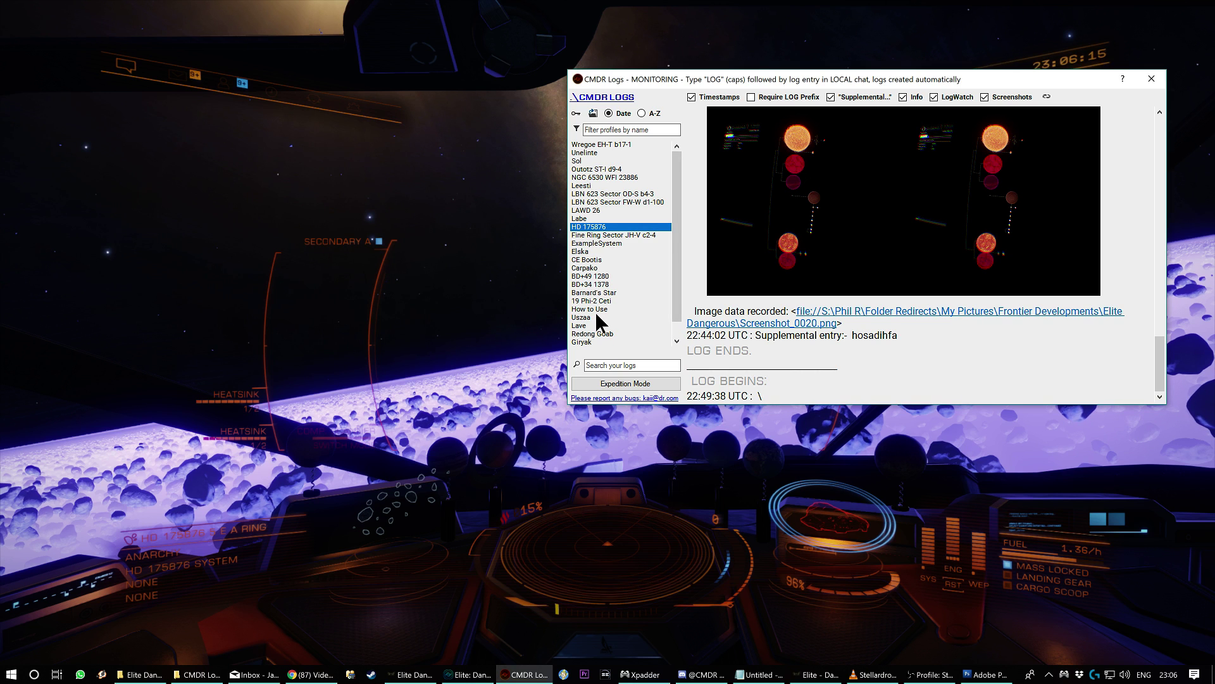
pyautogui.scroll(-1, 629, 317)
pyautogui.scroll(1, 633, 327)
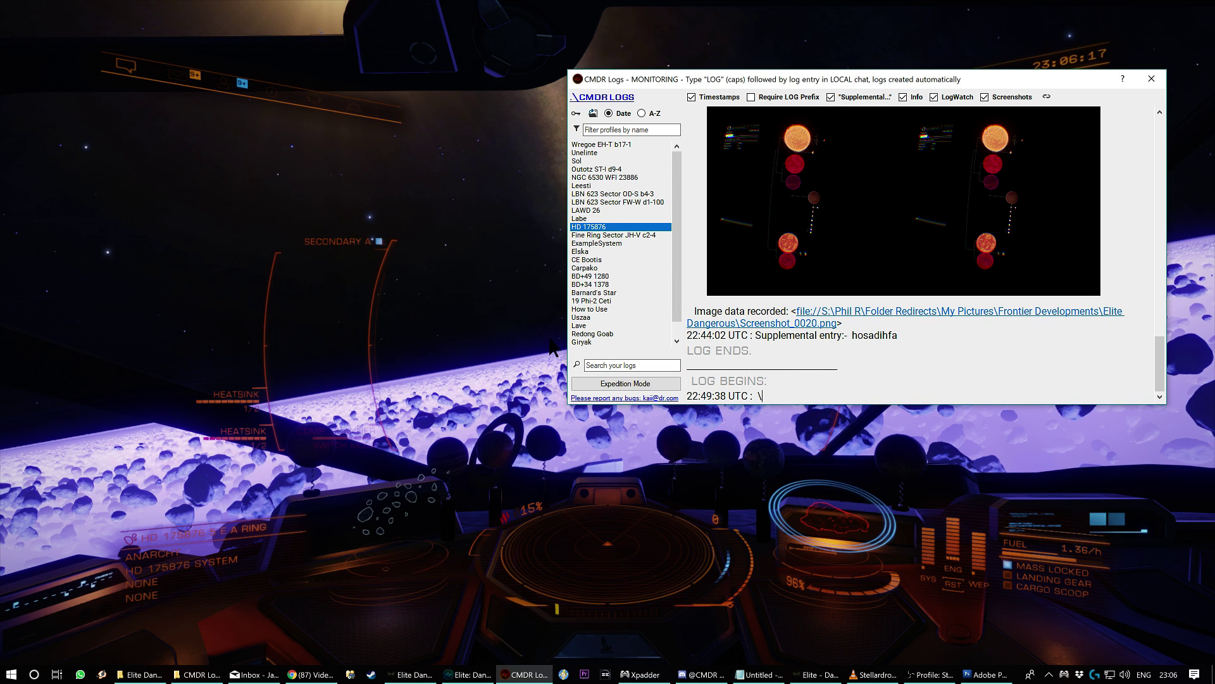
# Send 'test' in local chat from the game
pyautogui.click(513, 357)
pyautogui.press('Return')
pyautogui.write('test')
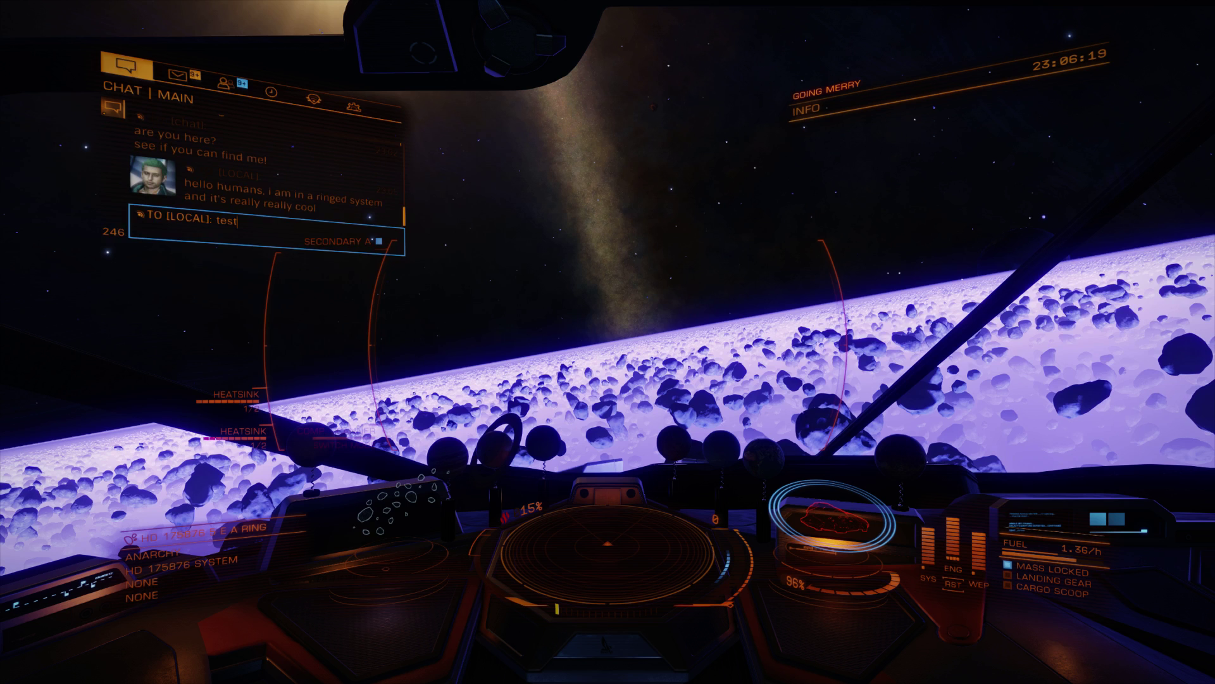
pyautogui.press('Return')
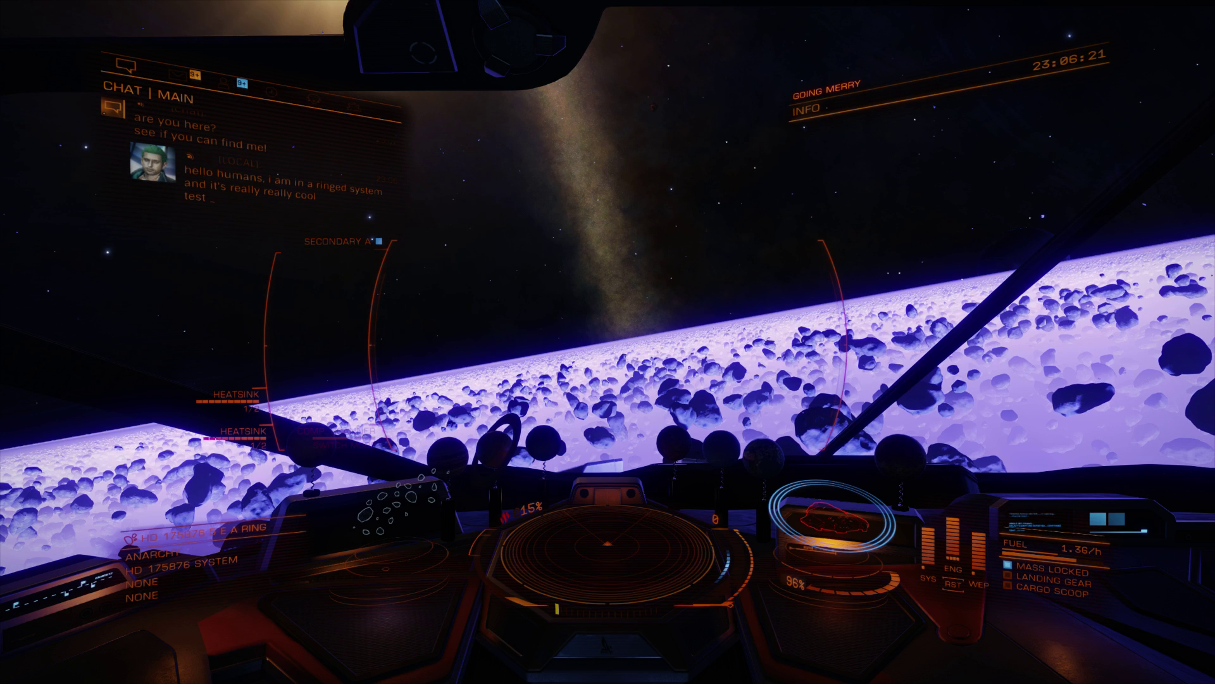
# Inspect the new 23:06:20 'test' entry at the end of the HD 175876 log
pyautogui.hotkey('alt', 'Tab')
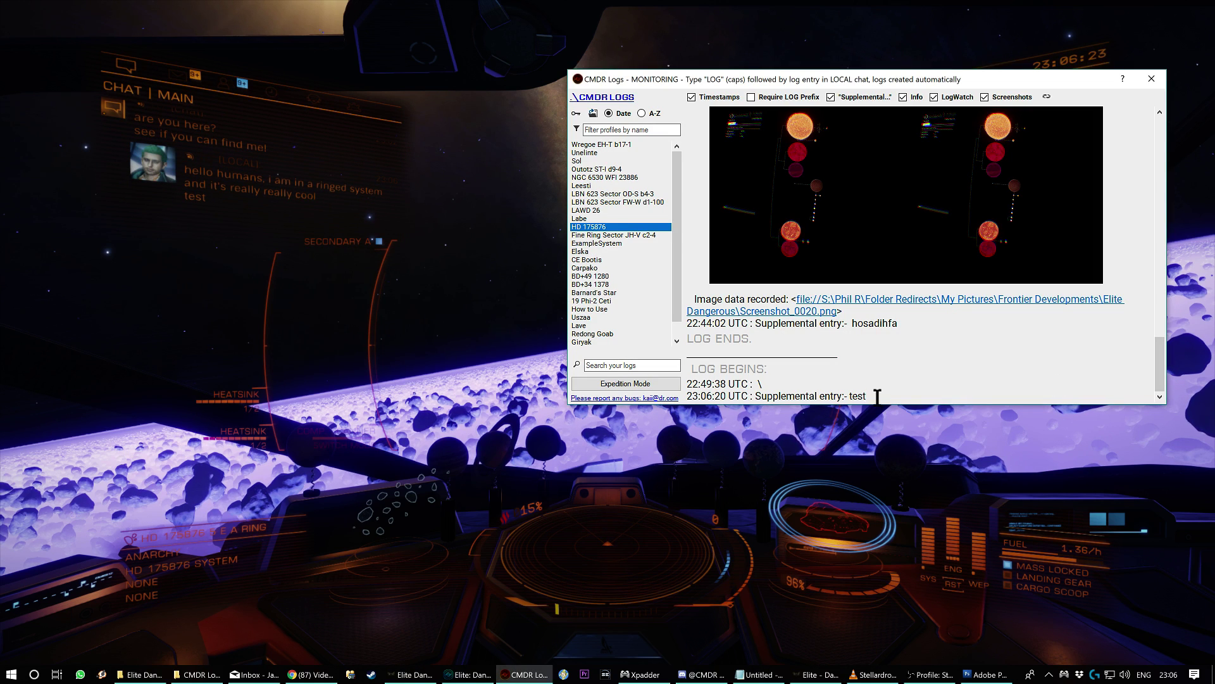
pyautogui.moveTo(866, 396)
pyautogui.mouseDown()
pyautogui.moveTo(816, 396)
pyautogui.moveTo(842, 396)
pyautogui.mouseUp()
pyautogui.click(785, 382)
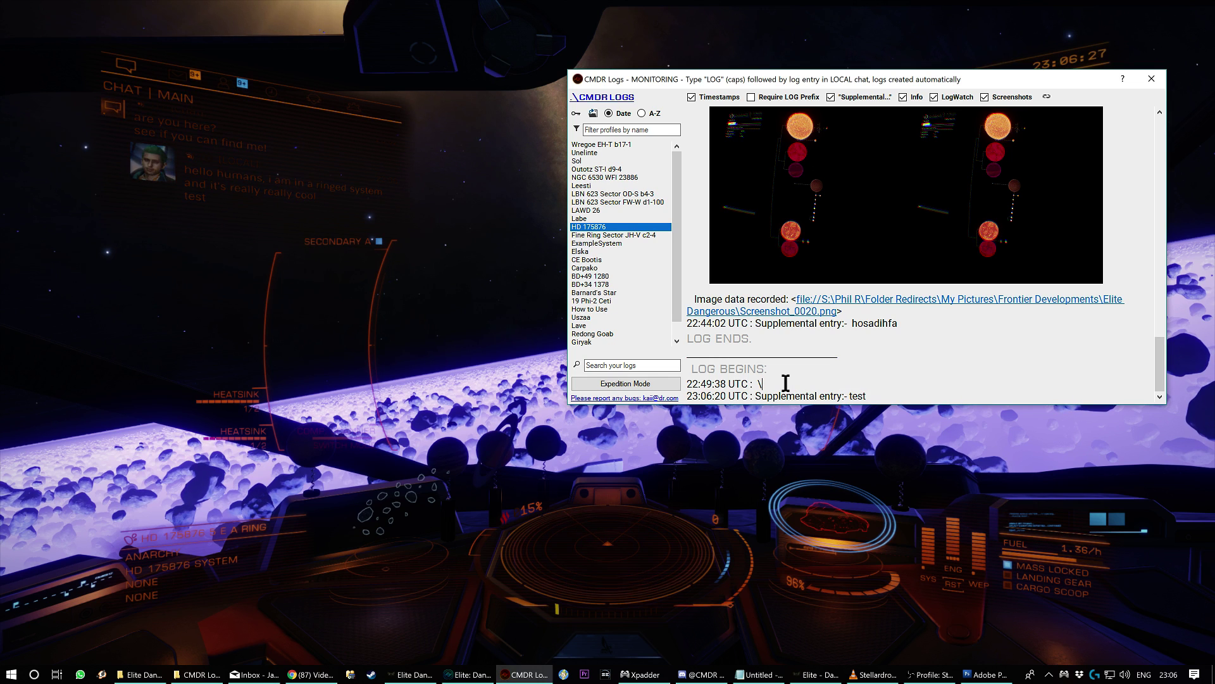
pyautogui.moveTo(784, 382); pyautogui.dragTo(759, 382)
pyautogui.click(759, 382)
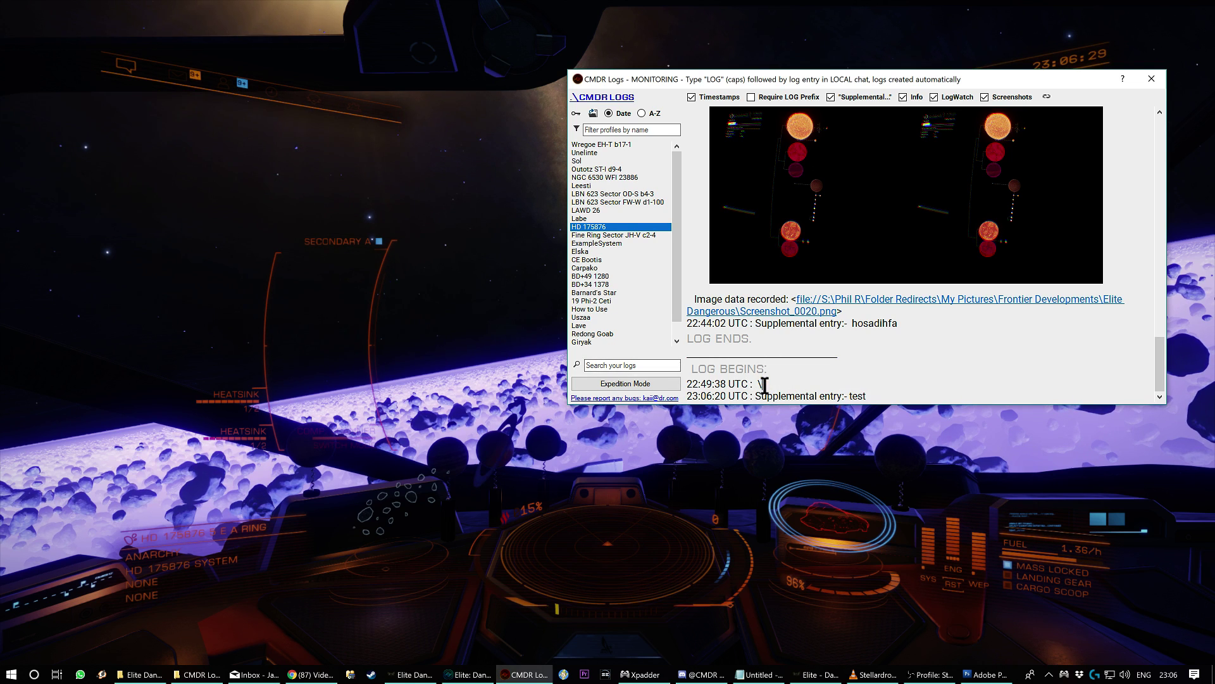
pyautogui.click(877, 396)
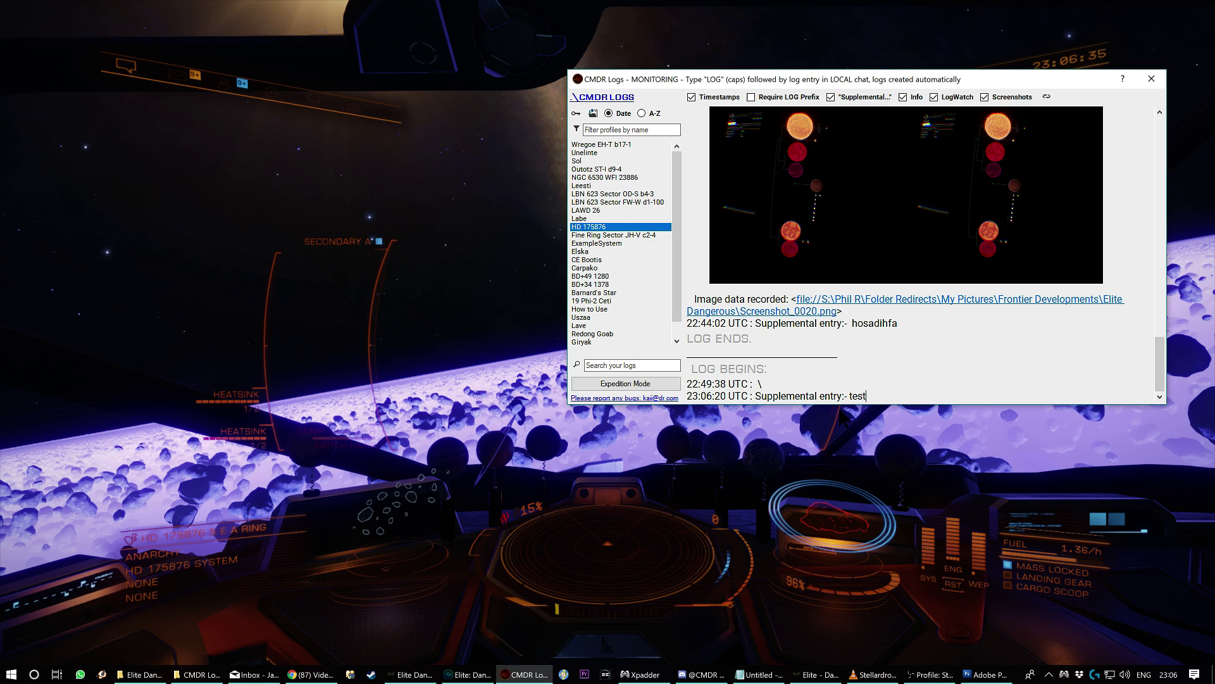
pyautogui.doubleClick(858, 396)
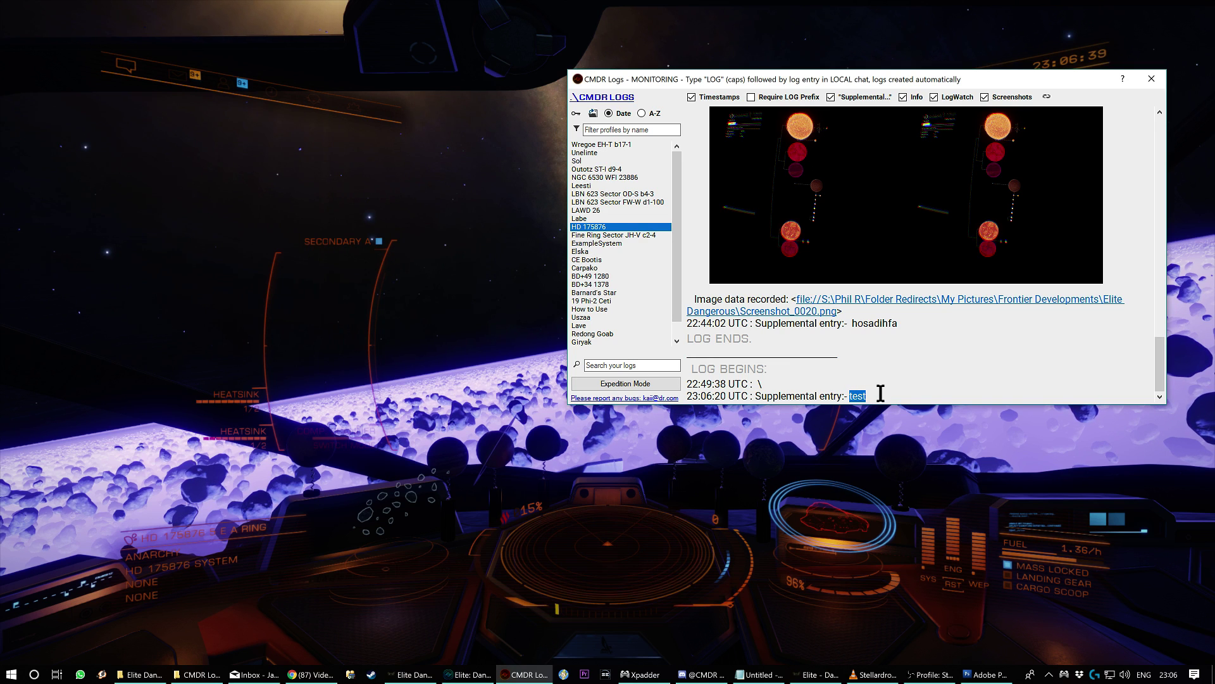
# Browse the Sirius log, selecting its region headings and the Patterson Dock Orbis entry
pyautogui.scroll(10, 791, 354)
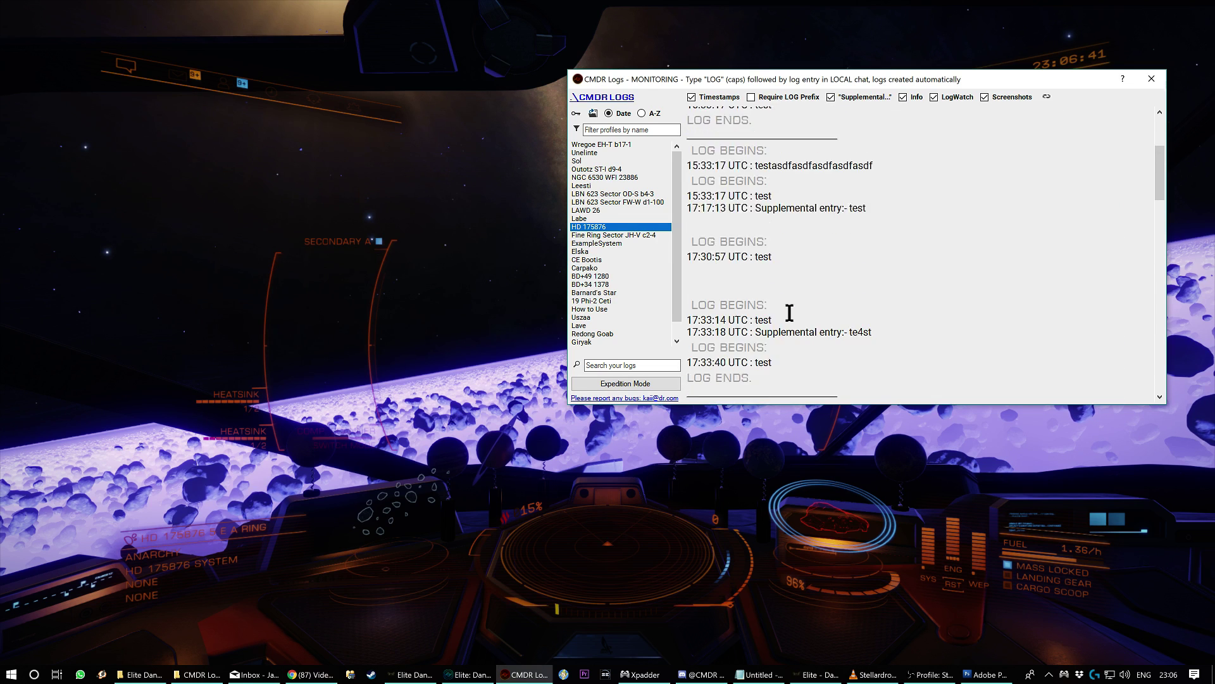
pyautogui.scroll(4, 789, 313)
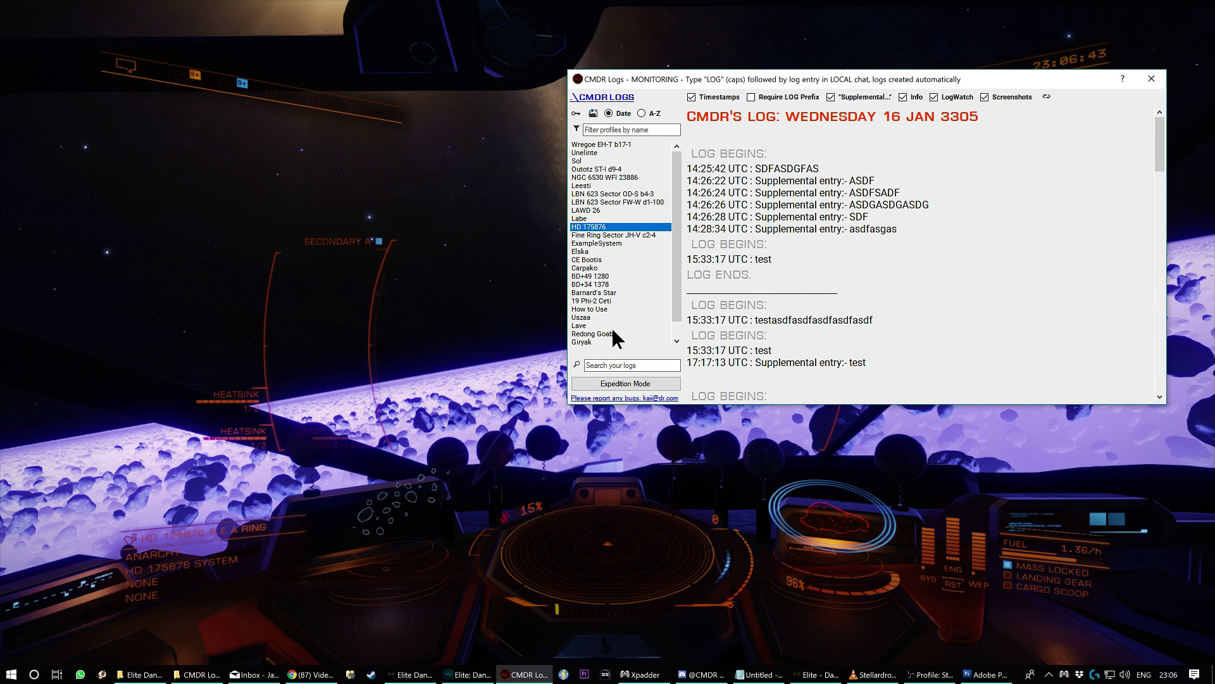
pyautogui.scroll(-1, 611, 327)
pyautogui.click(598, 341)
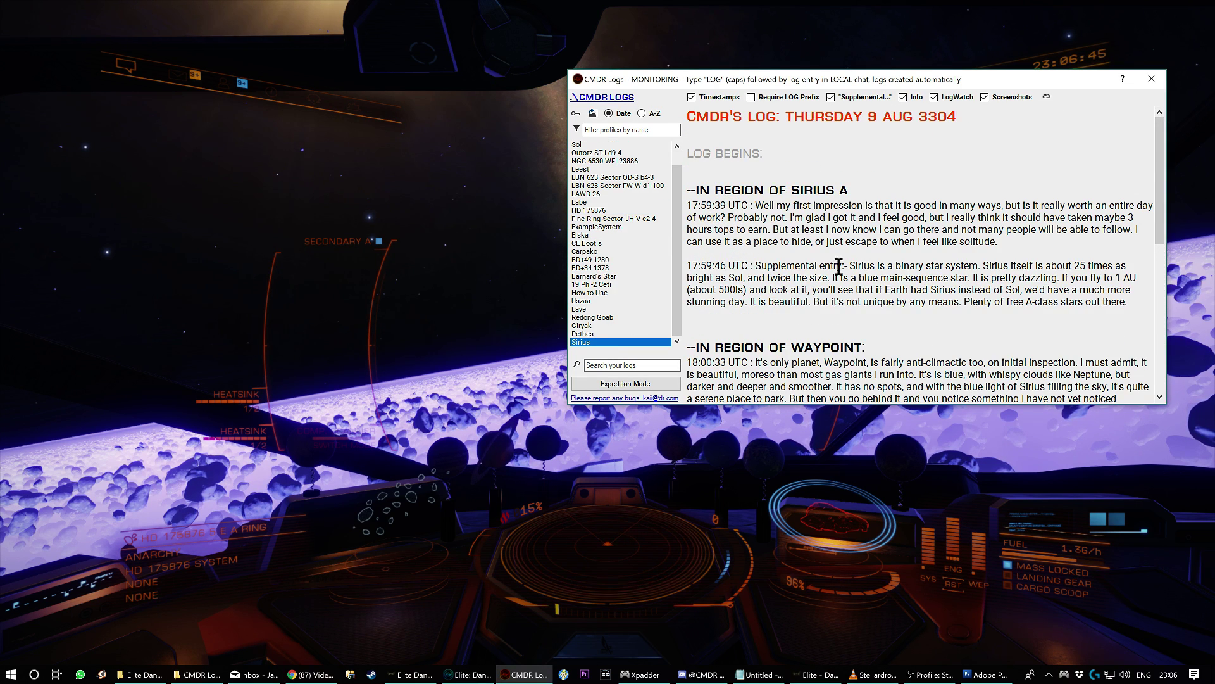
pyautogui.scroll(-2, 822, 266)
pyautogui.scroll(2, 734, 269)
pyautogui.moveTo(755, 206); pyautogui.dragTo(1002, 243)
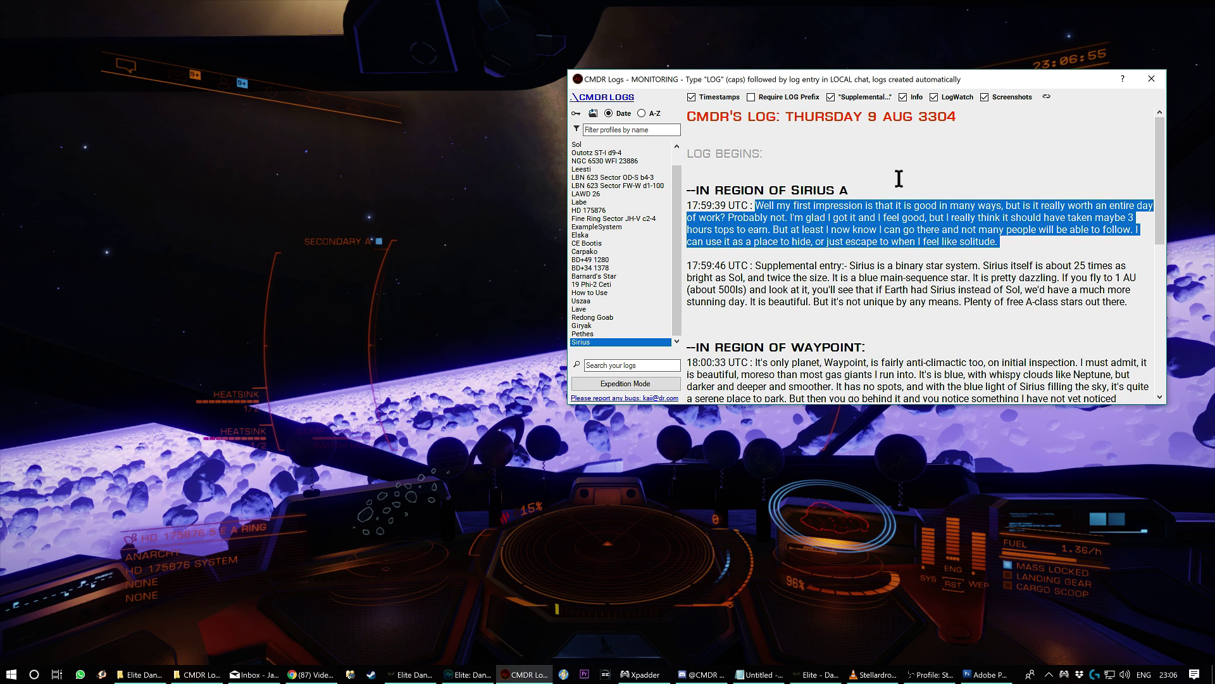
pyautogui.moveTo(851, 190); pyautogui.dragTo(671, 187)
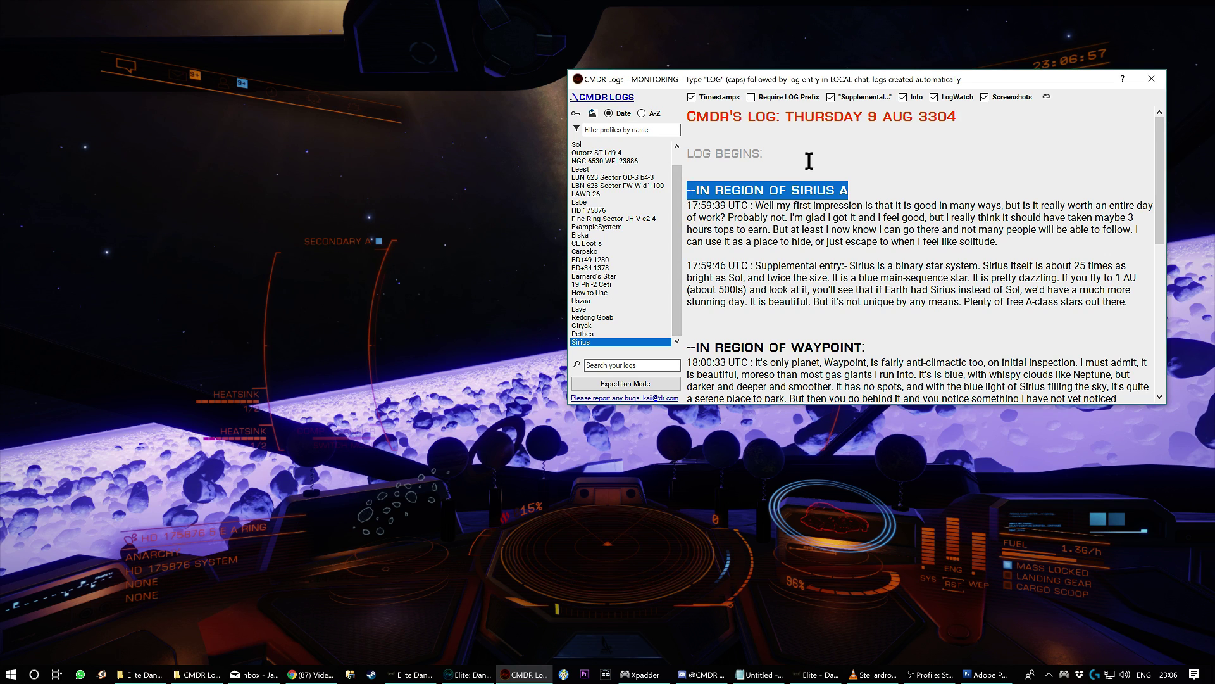
pyautogui.moveTo(866, 347); pyautogui.dragTo(662, 322)
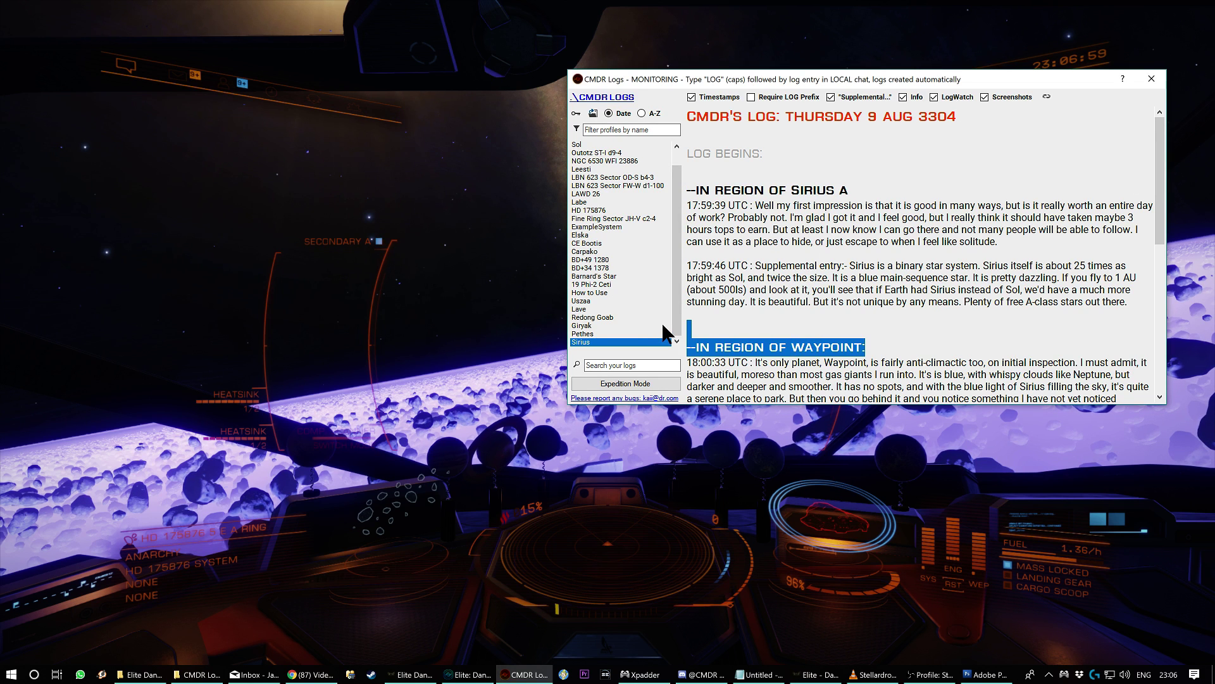
pyautogui.scroll(-10, 805, 332)
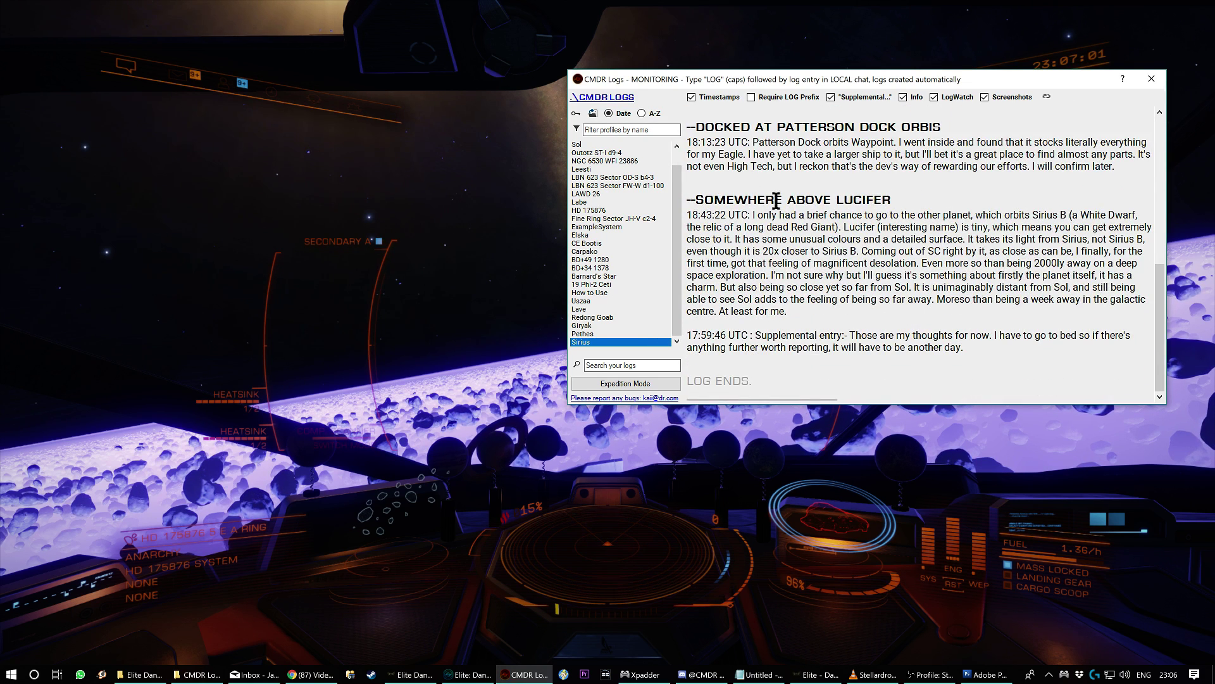
pyautogui.moveTo(882, 200); pyautogui.dragTo(857, 201)
pyautogui.moveTo(754, 127); pyautogui.dragTo(1101, 174)
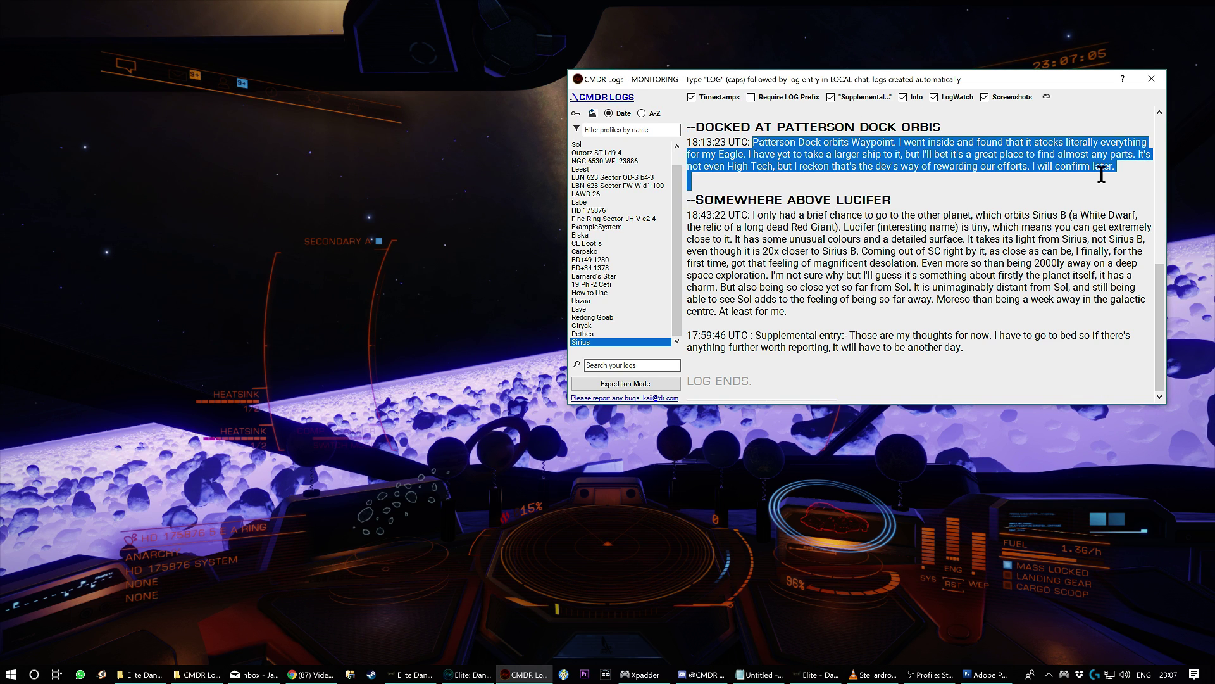
pyautogui.scroll(6, 1101, 174)
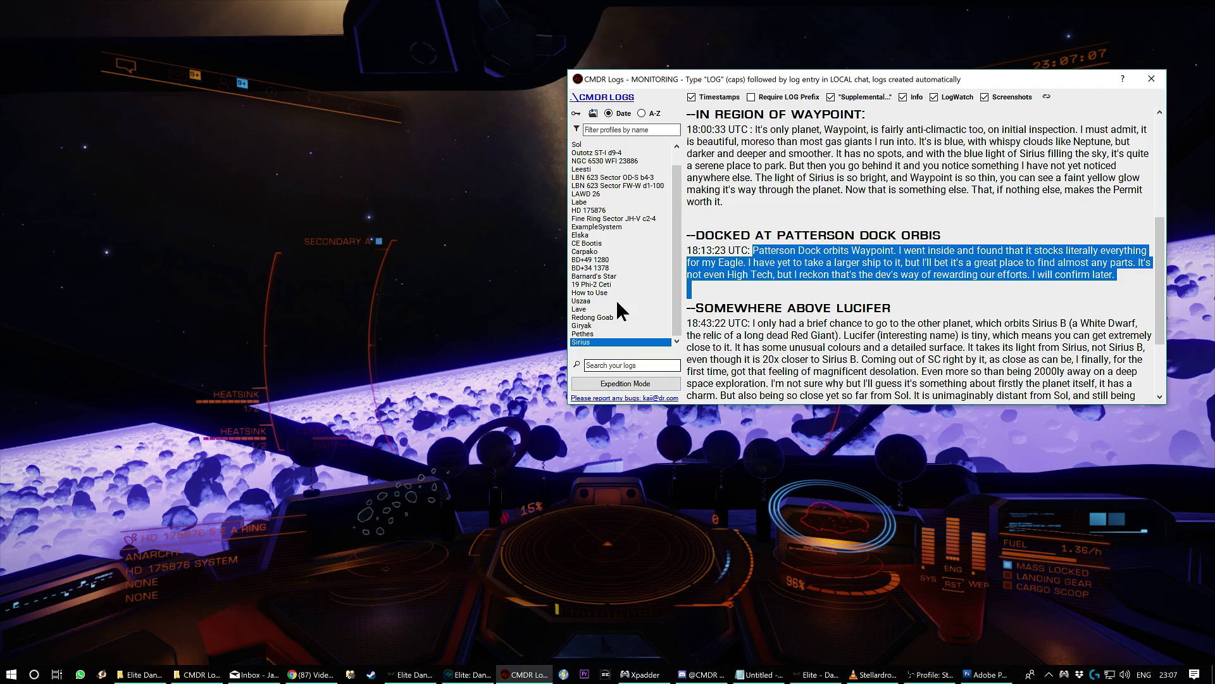
# Open the Lave log as its .txt file, then close it to return to the log
pyautogui.click(595, 293)
pyautogui.click(595, 309)
pyautogui.rightClick(595, 309)
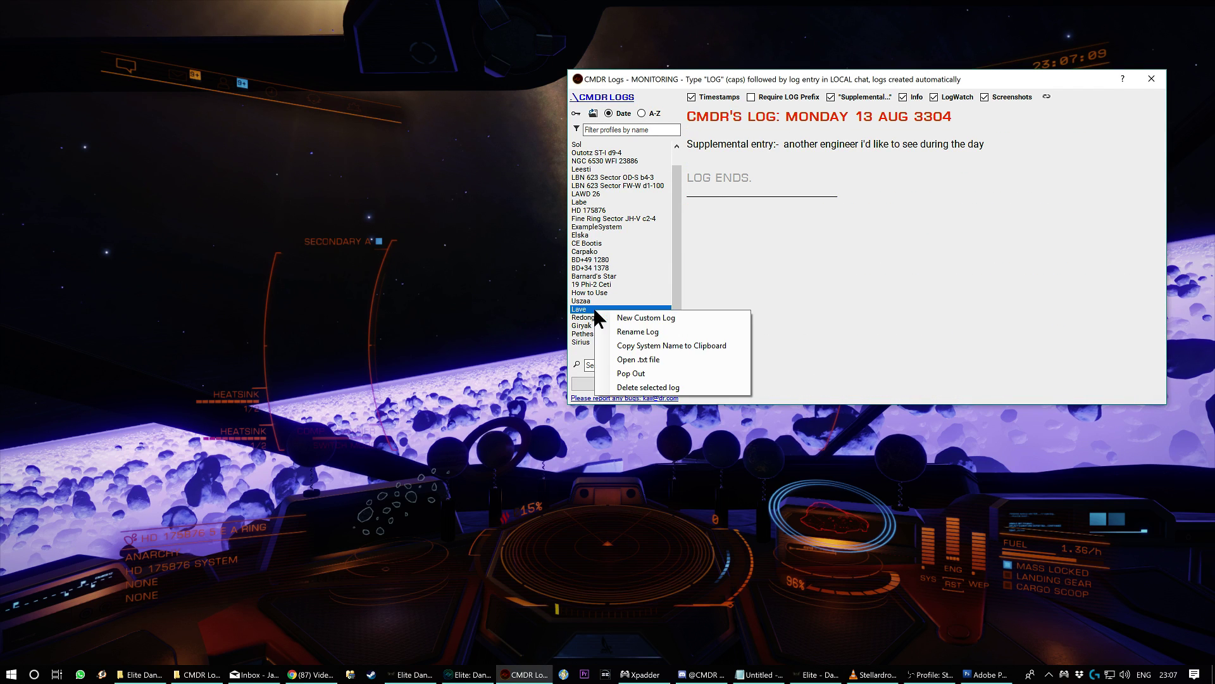
pyautogui.click(642, 358)
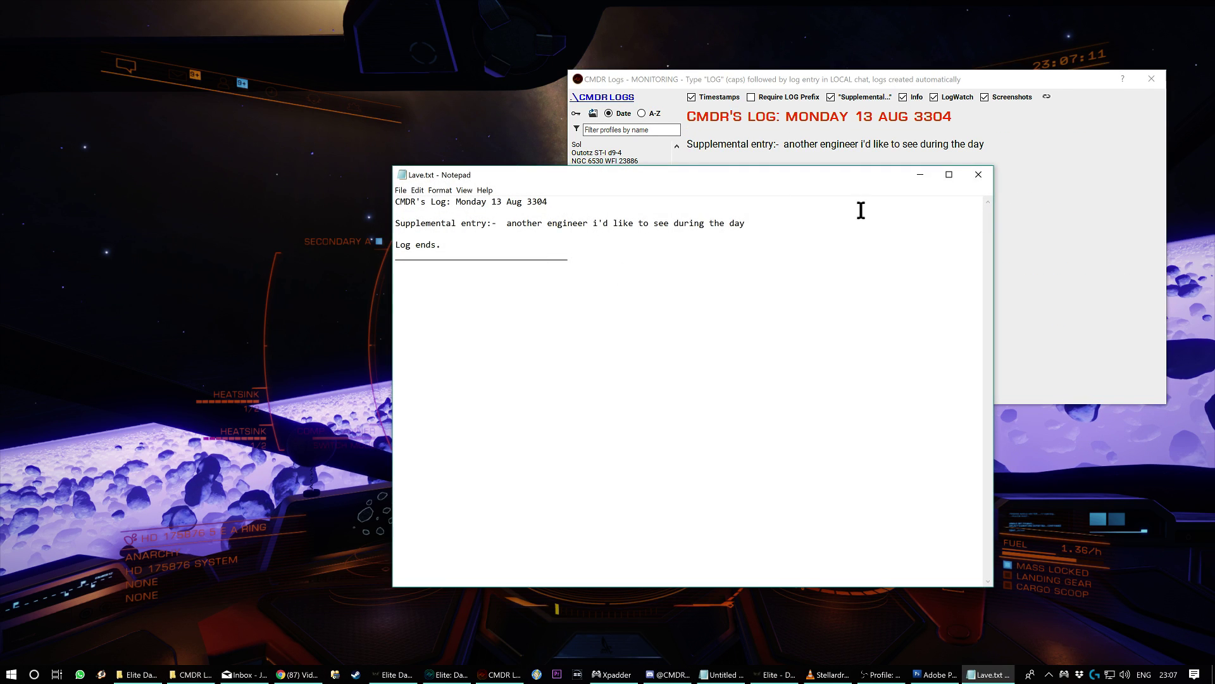
pyautogui.click(978, 174)
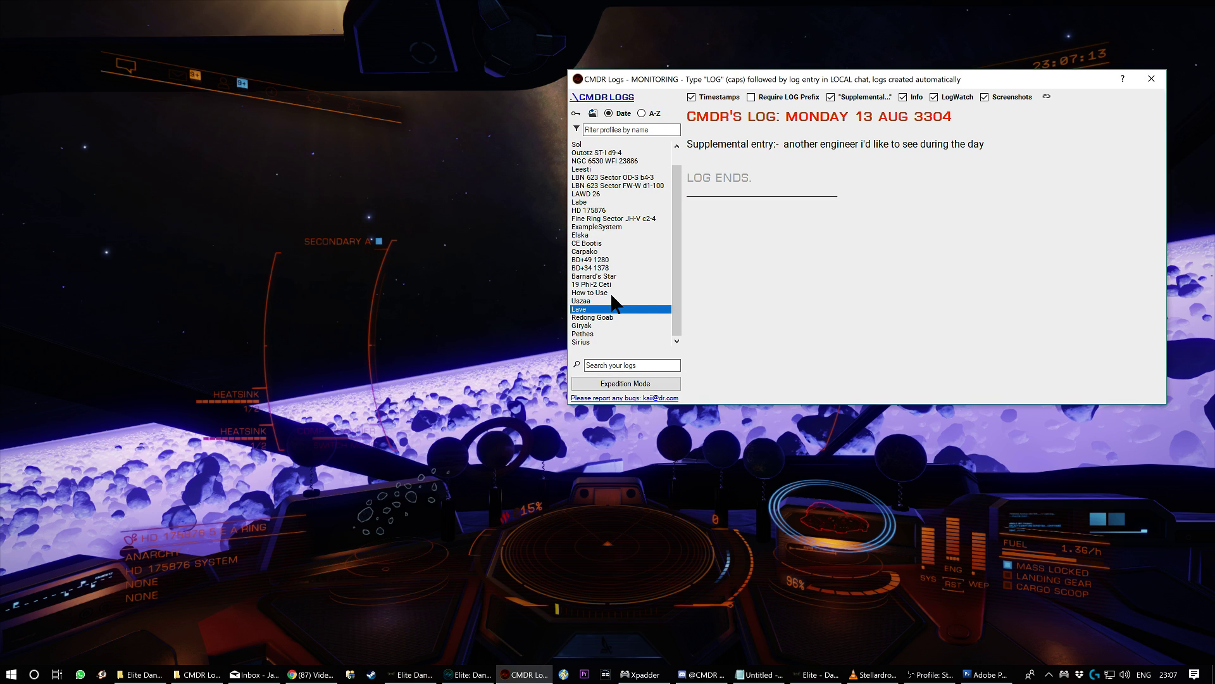
pyautogui.scroll(1, 644, 286)
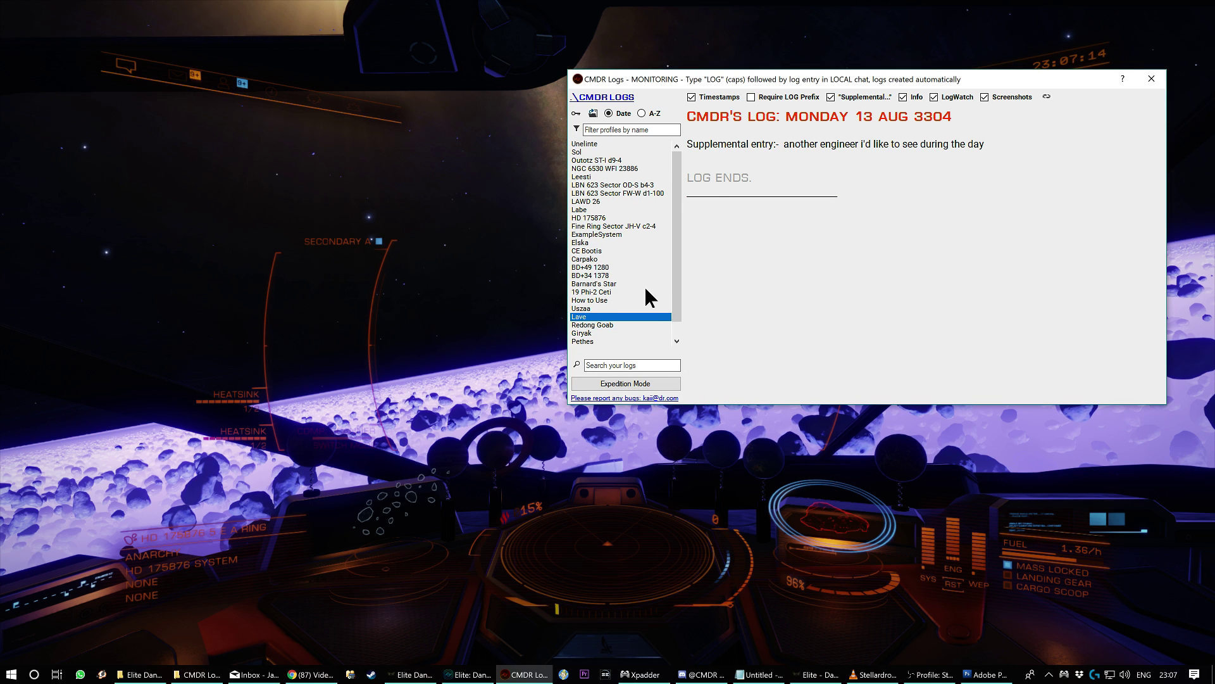
# Bring the logs back over the game with F10 and select the image data line
pyautogui.click(440, 220)
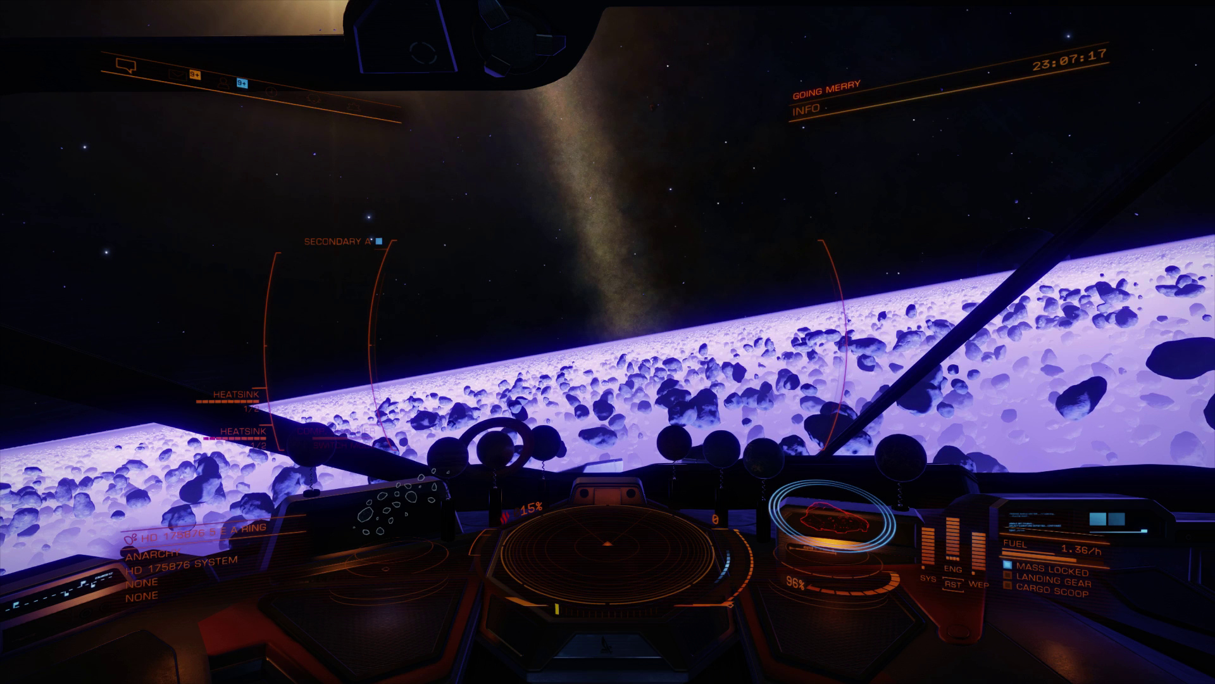
pyautogui.press('F10')
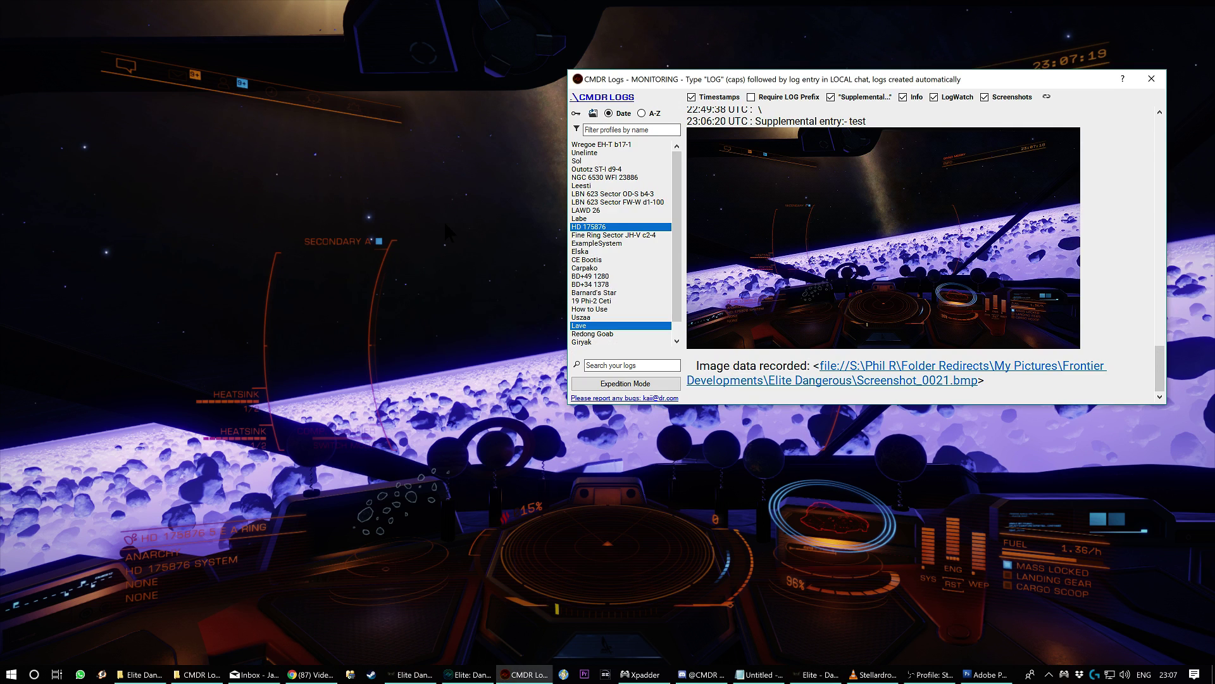
pyautogui.moveTo(985, 381); pyautogui.dragTo(696, 367)
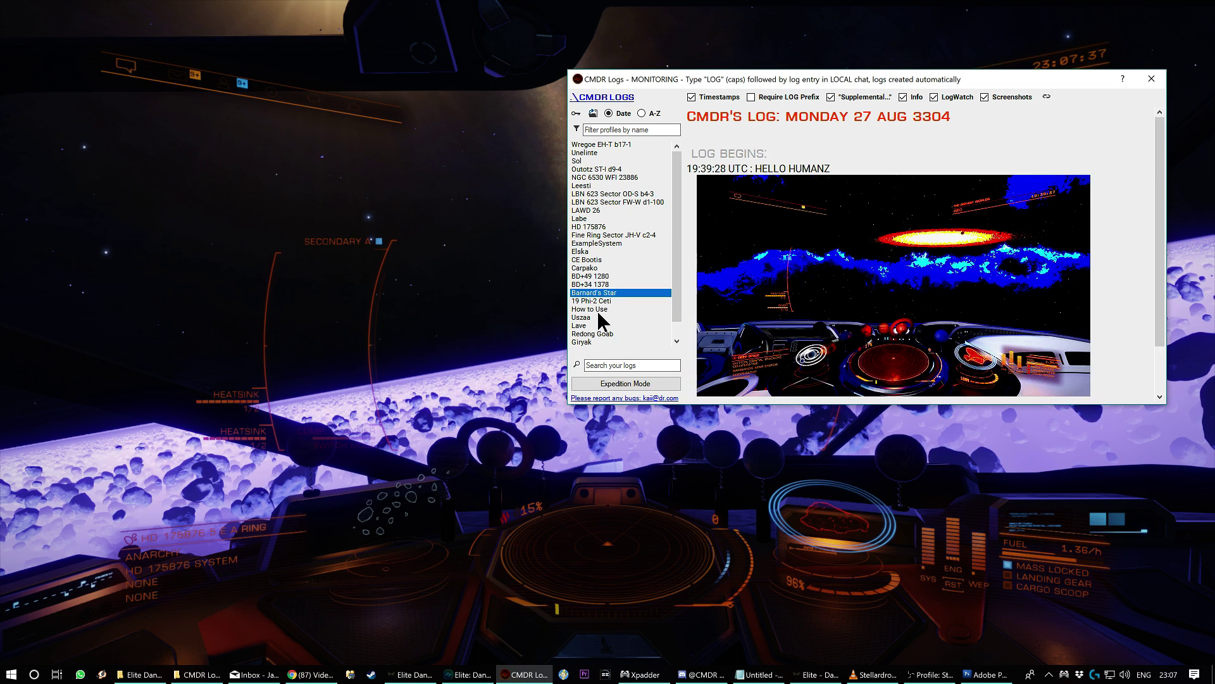
# View the CE Bootis, Carpako, NGC 6530, LBN 623, Outotz and Uszaa logs in turn
pyautogui.click(597, 310)
pyautogui.click(611, 258)
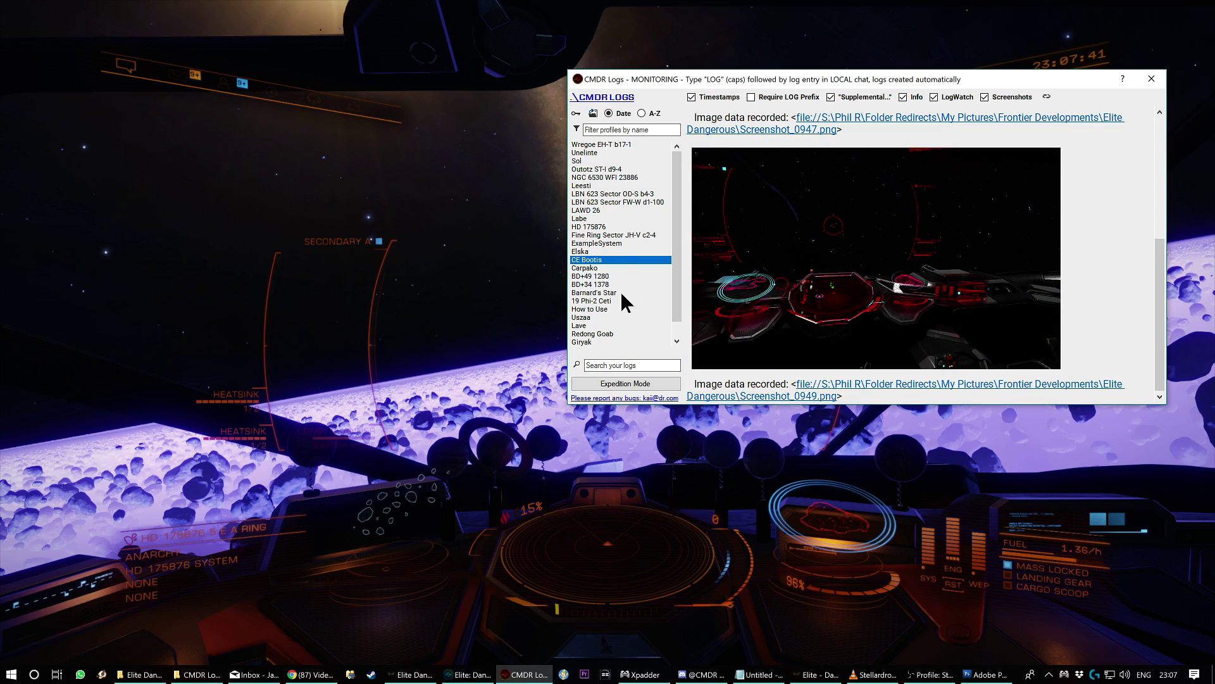
pyautogui.click(618, 269)
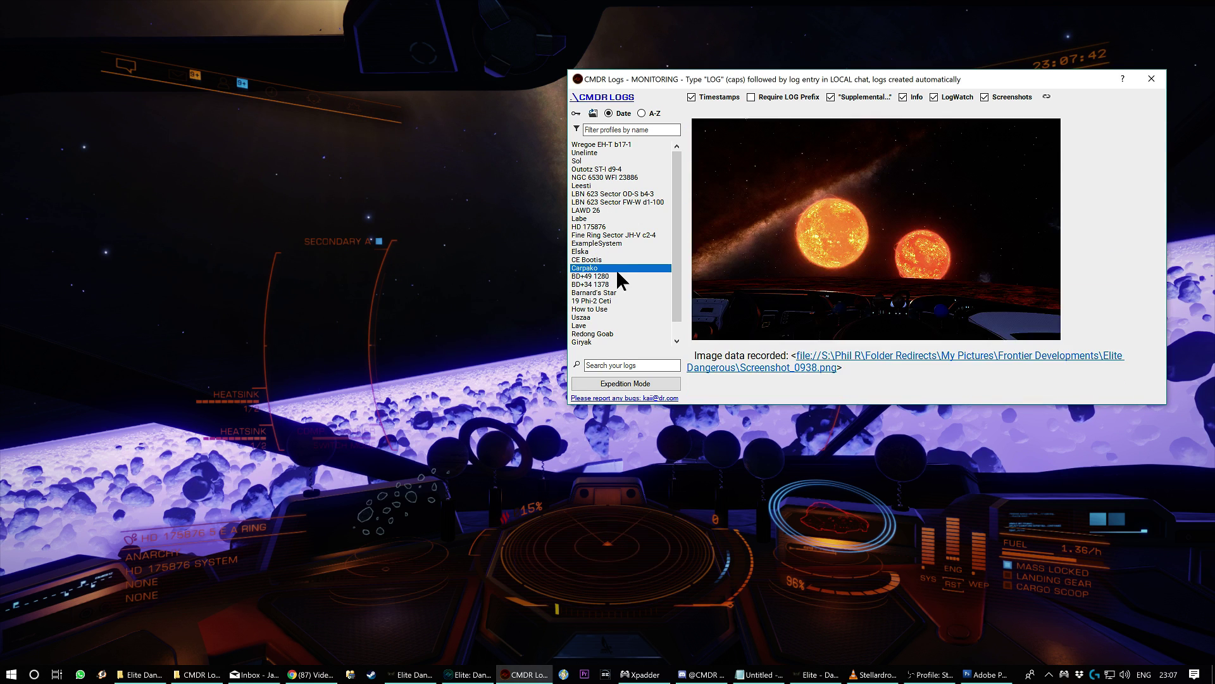
pyautogui.click(631, 178)
pyautogui.click(622, 195)
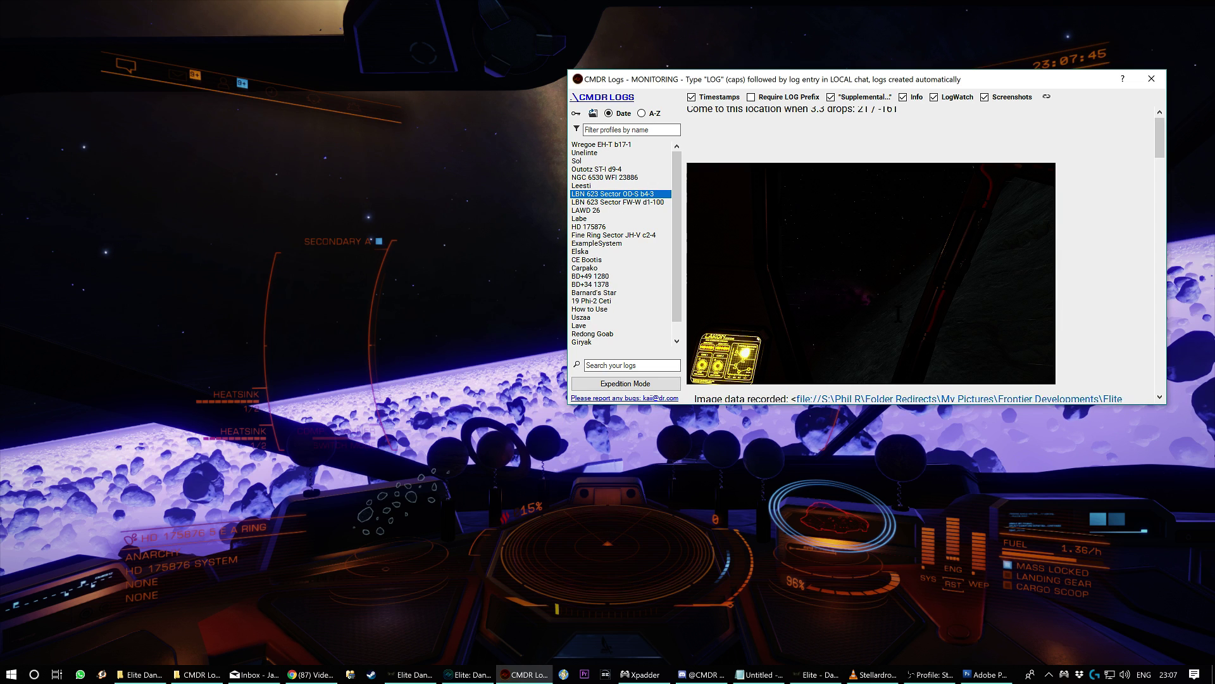
pyautogui.scroll(-10, 883, 256)
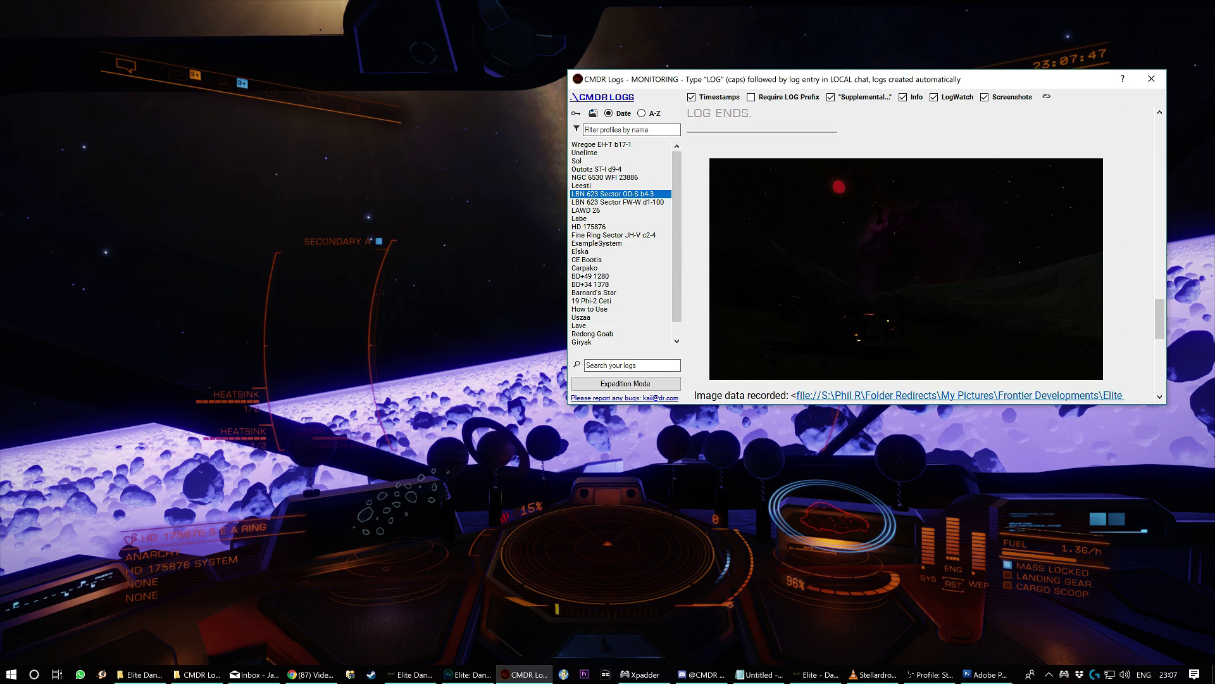
pyautogui.scroll(-3, 883, 256)
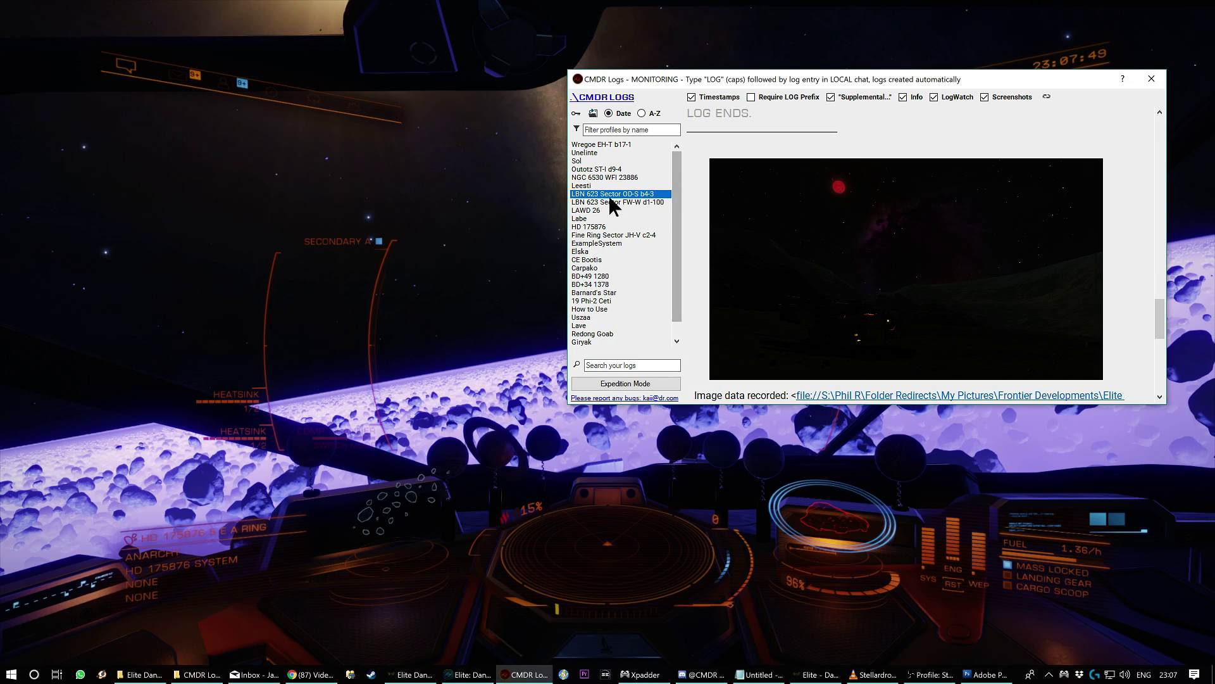
pyautogui.click(605, 169)
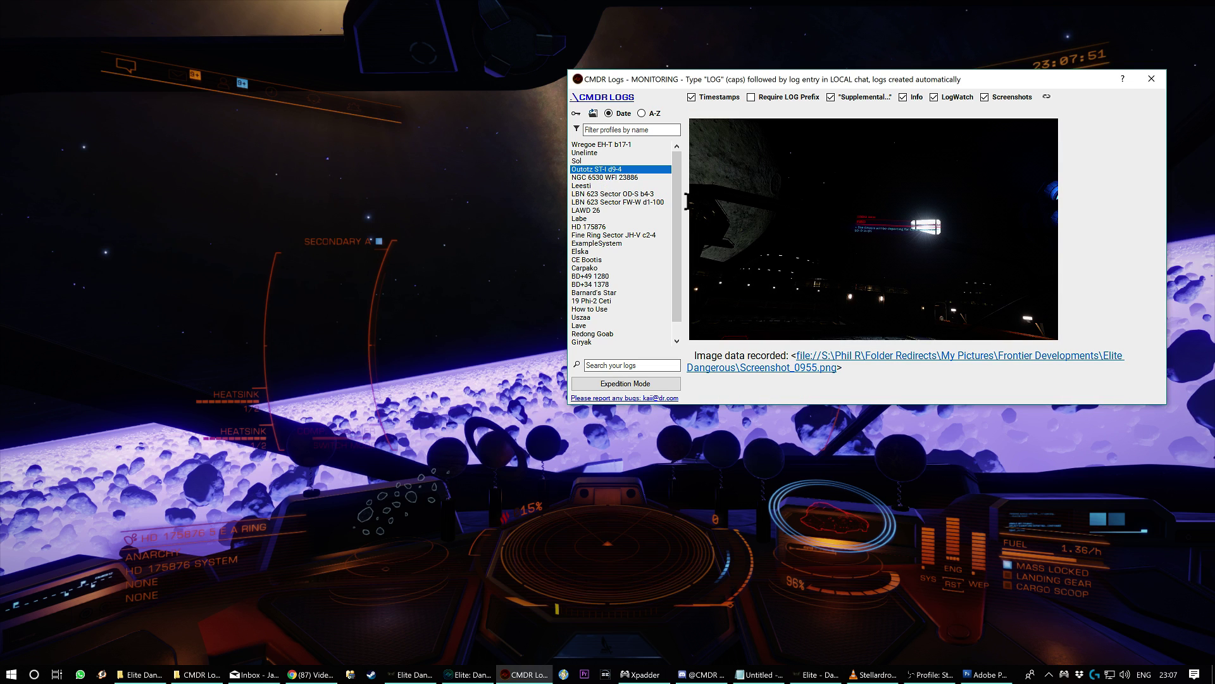
pyautogui.click(608, 318)
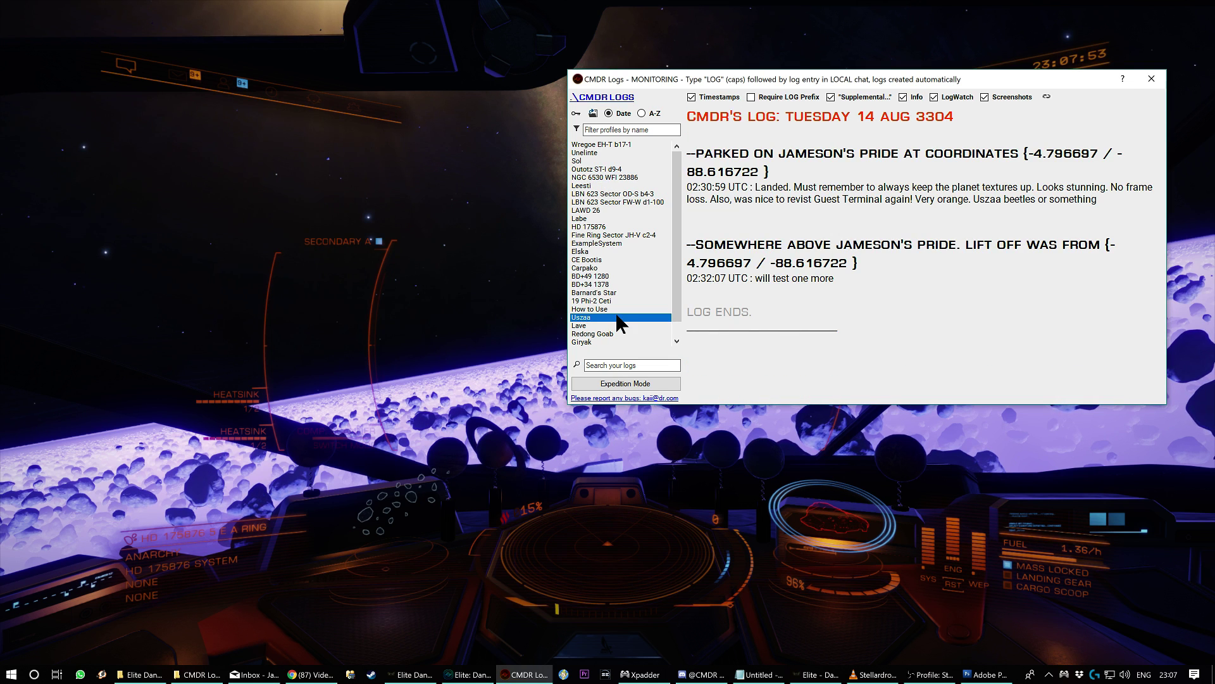
pyautogui.moveTo(798, 187); pyautogui.dragTo(1121, 203)
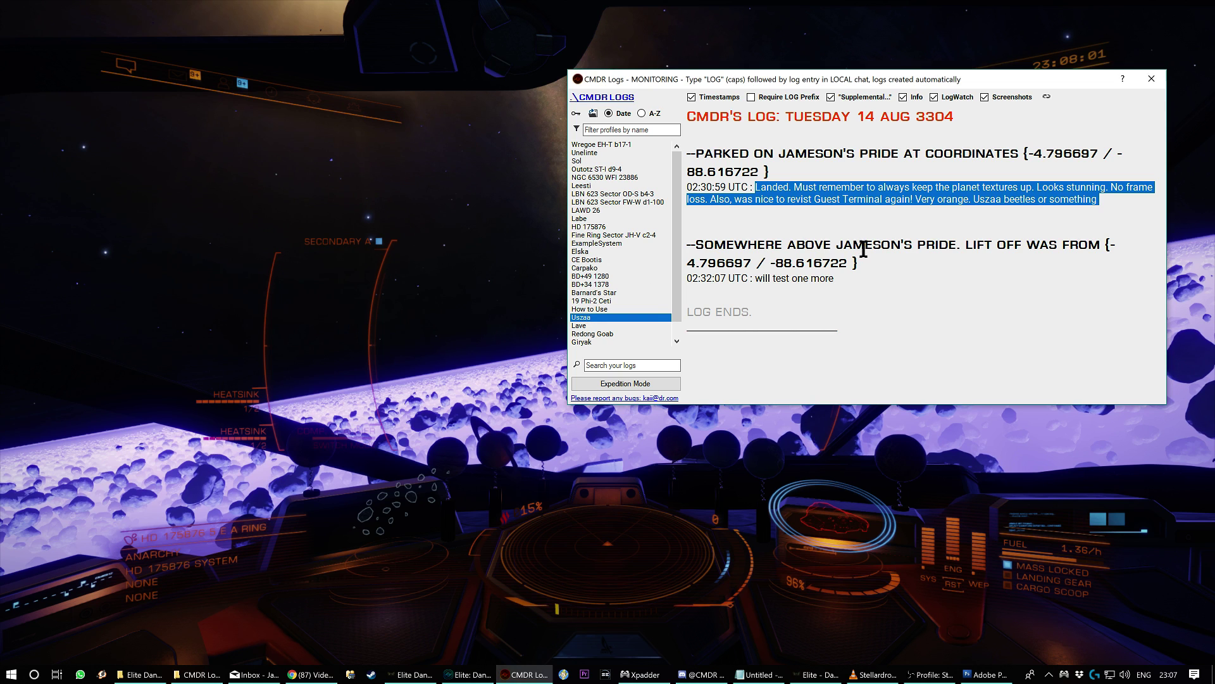
pyautogui.click(987, 208)
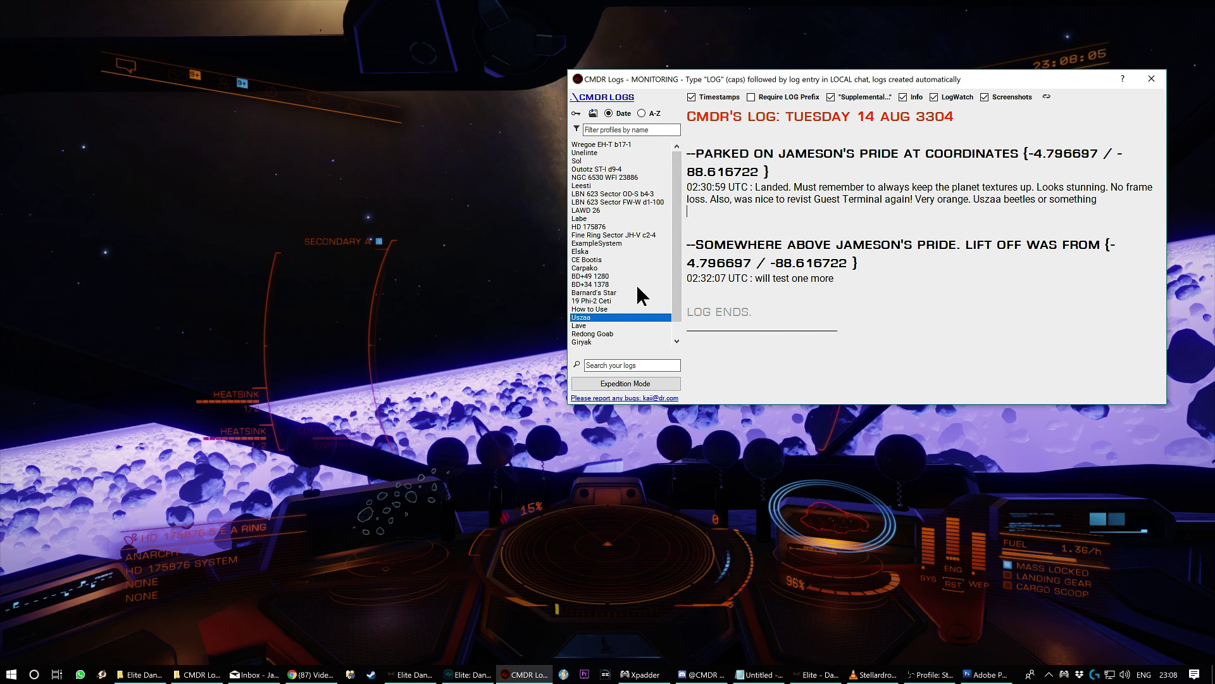
# Pop the ExampleSystem log out into its own window, then close it
pyautogui.click(608, 243)
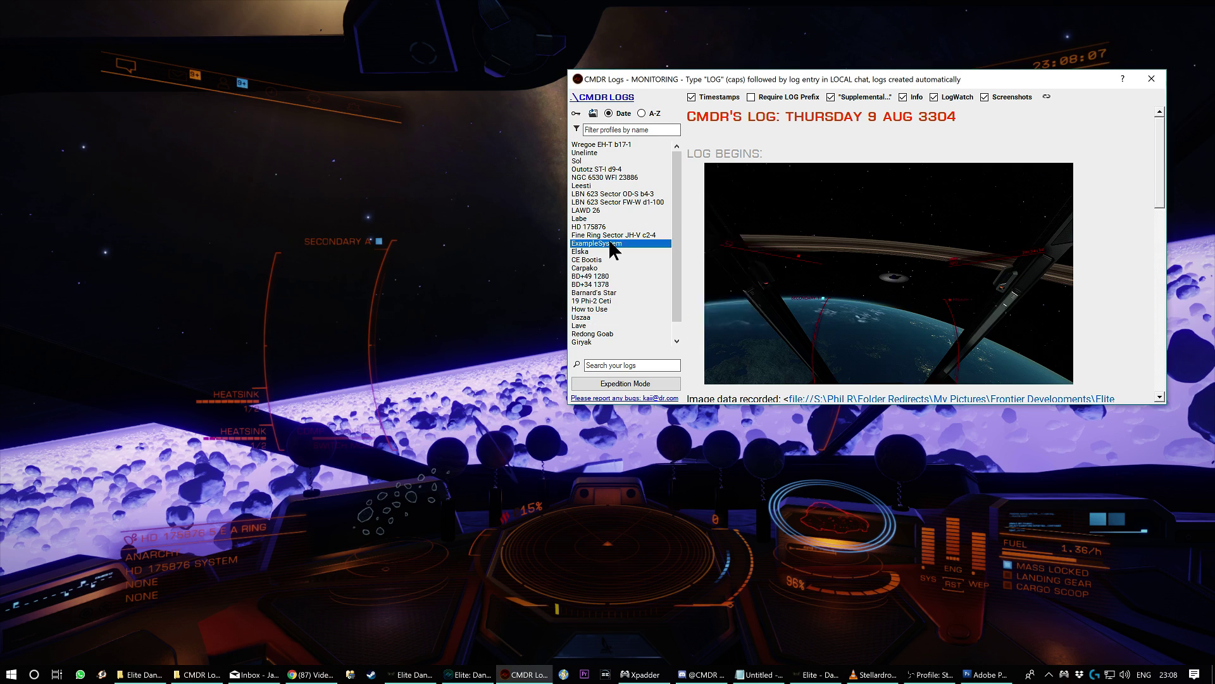
pyautogui.rightClick(610, 243)
pyautogui.click(617, 307)
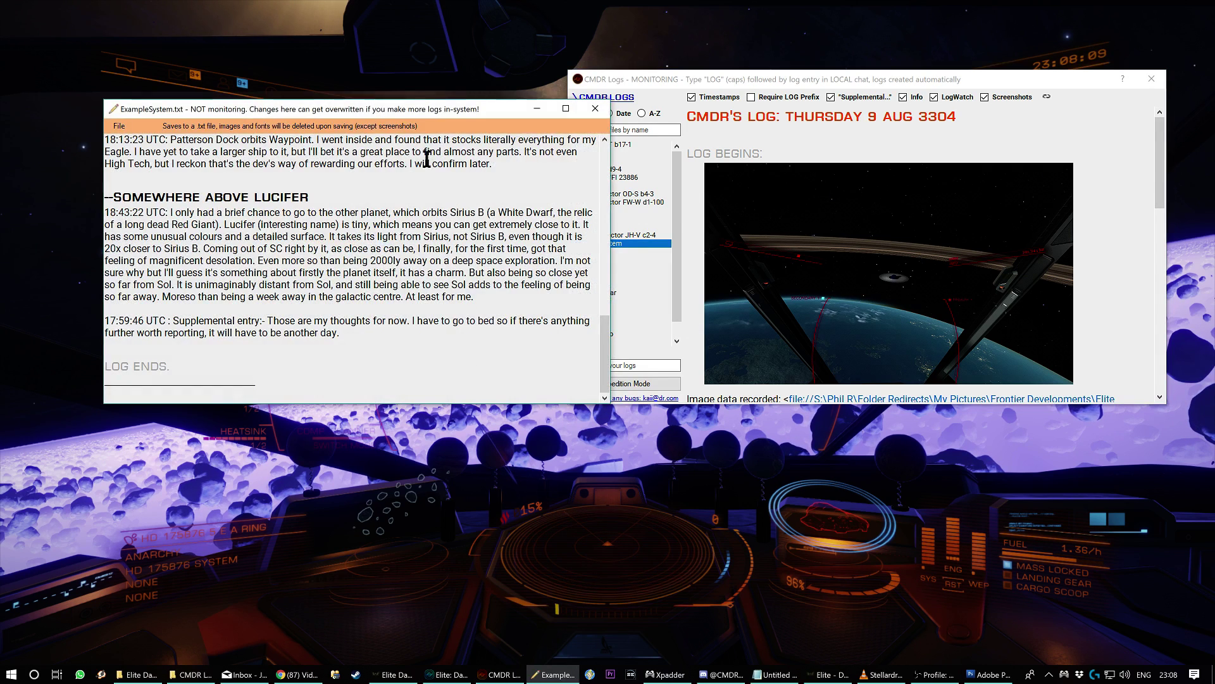
pyautogui.click(601, 103)
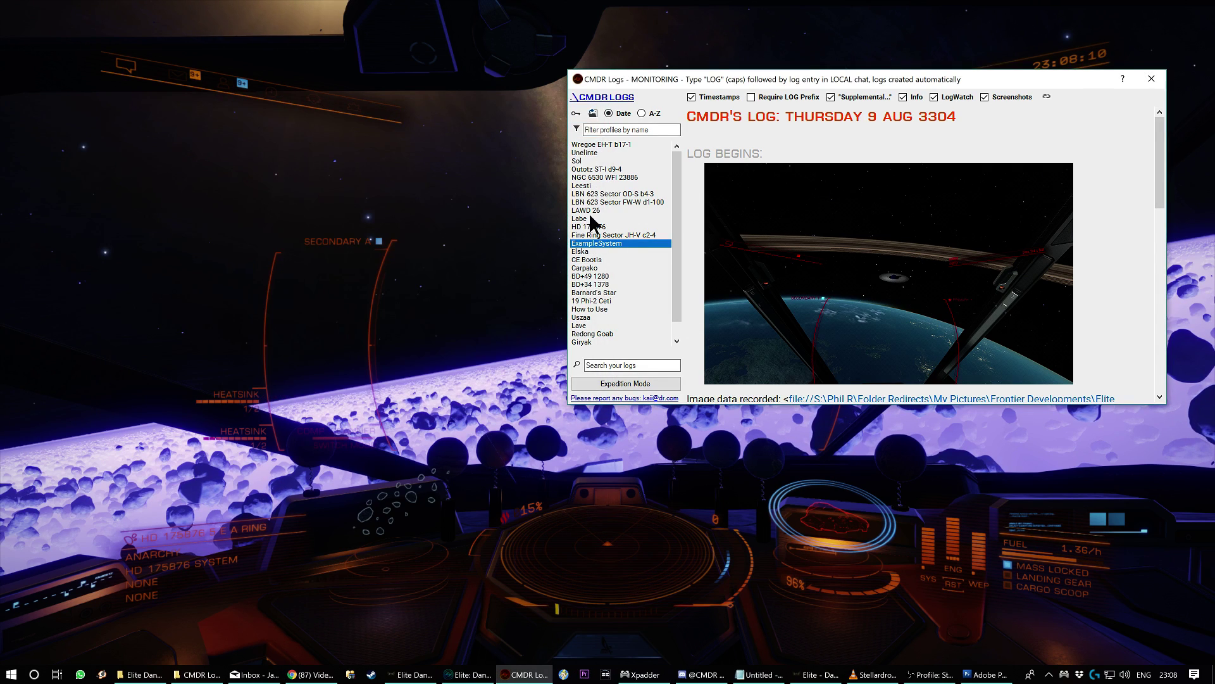
# Open the log files folder in Explorer, then return to the game
pyautogui.click(594, 113)
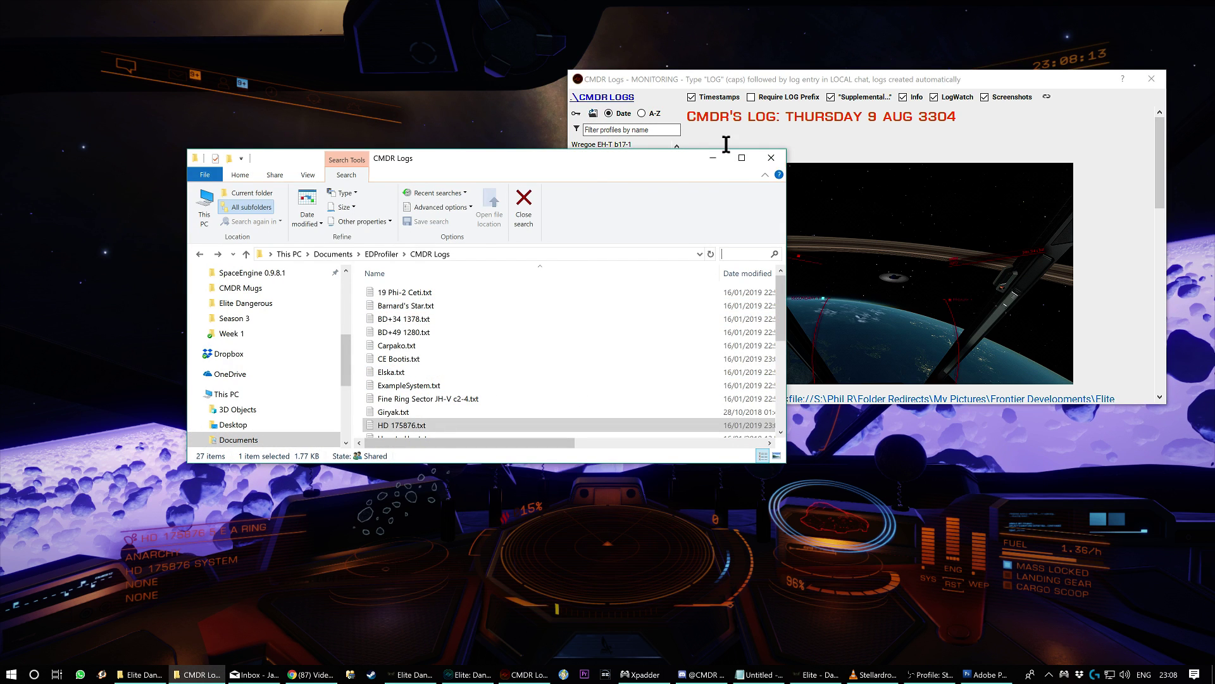
pyautogui.click(709, 120)
pyautogui.click(637, 131)
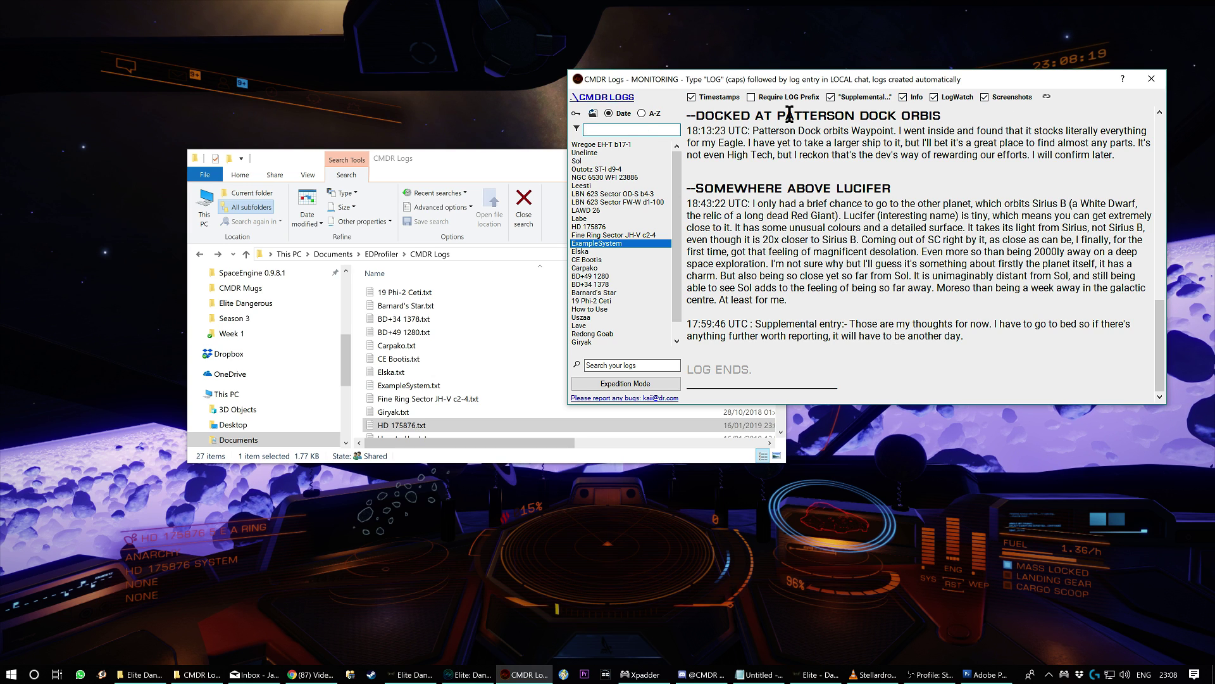
pyautogui.moveTo(778, 115); pyautogui.dragTo(941, 116)
pyautogui.click(594, 72)
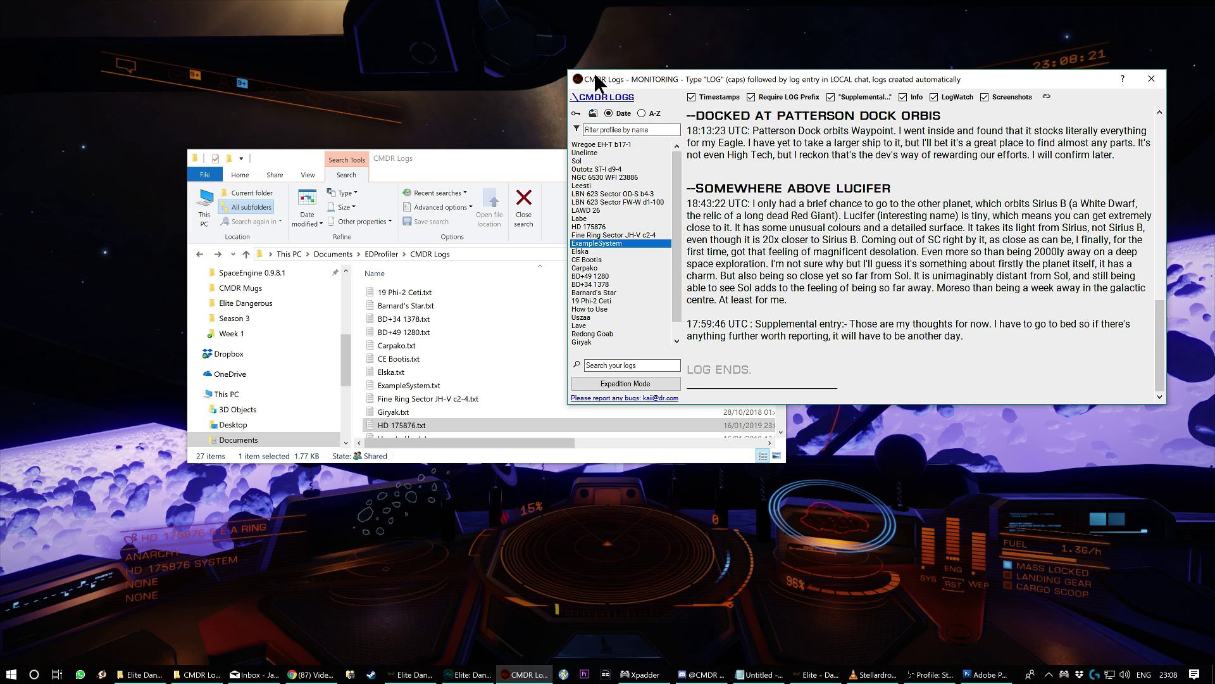
# Send 'LOG sdfasd' in local chat
pyautogui.write('2LK')
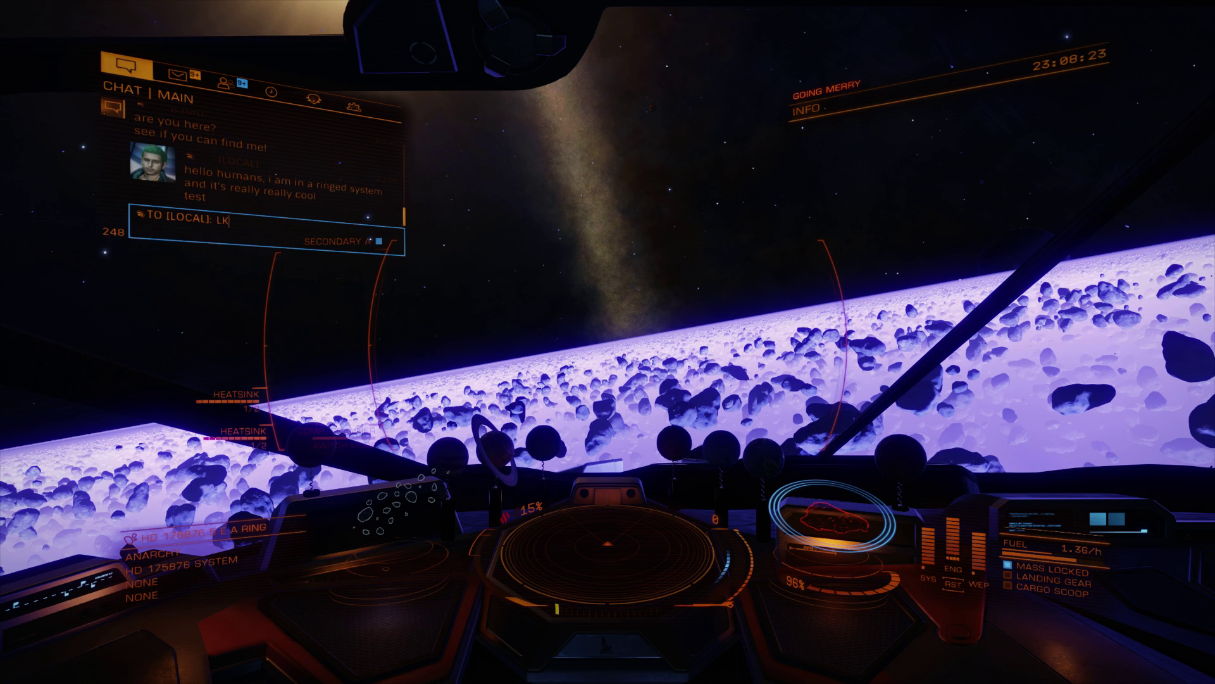
pyautogui.press('BackSpace')
pyautogui.write('OG sdfasd')
pyautogui.press('Return')
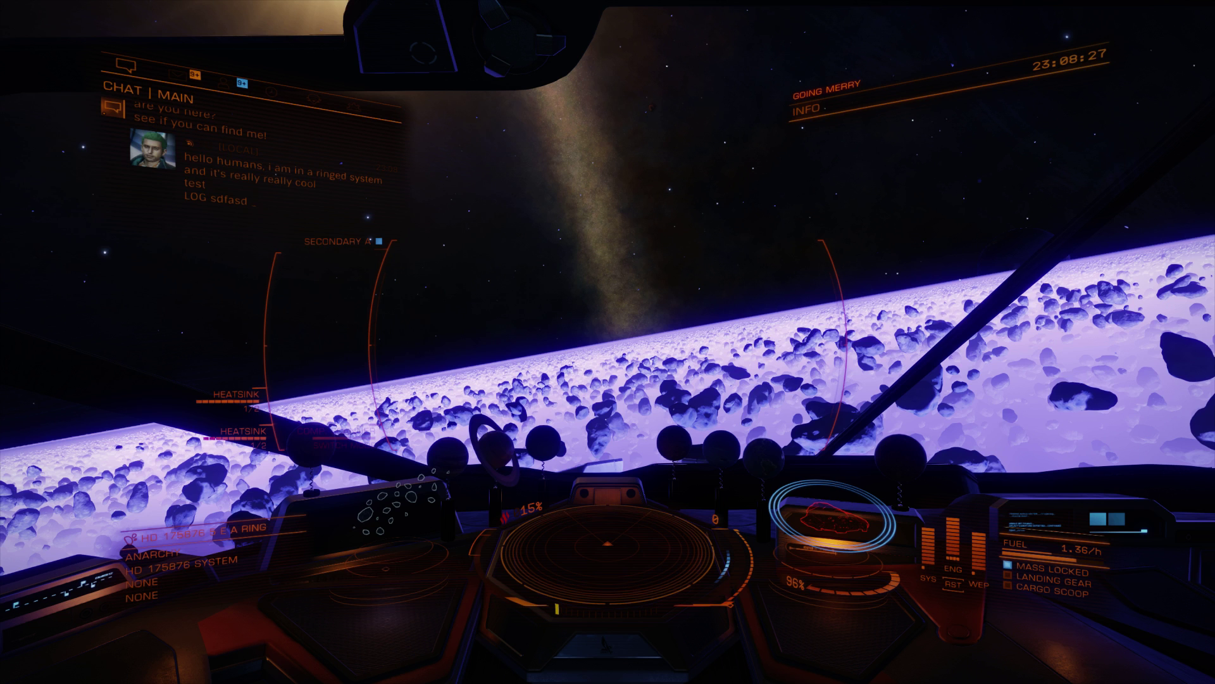
# Check the Barnard's Star log, then close the logs window
pyautogui.hotkey('alt', 'Tab')
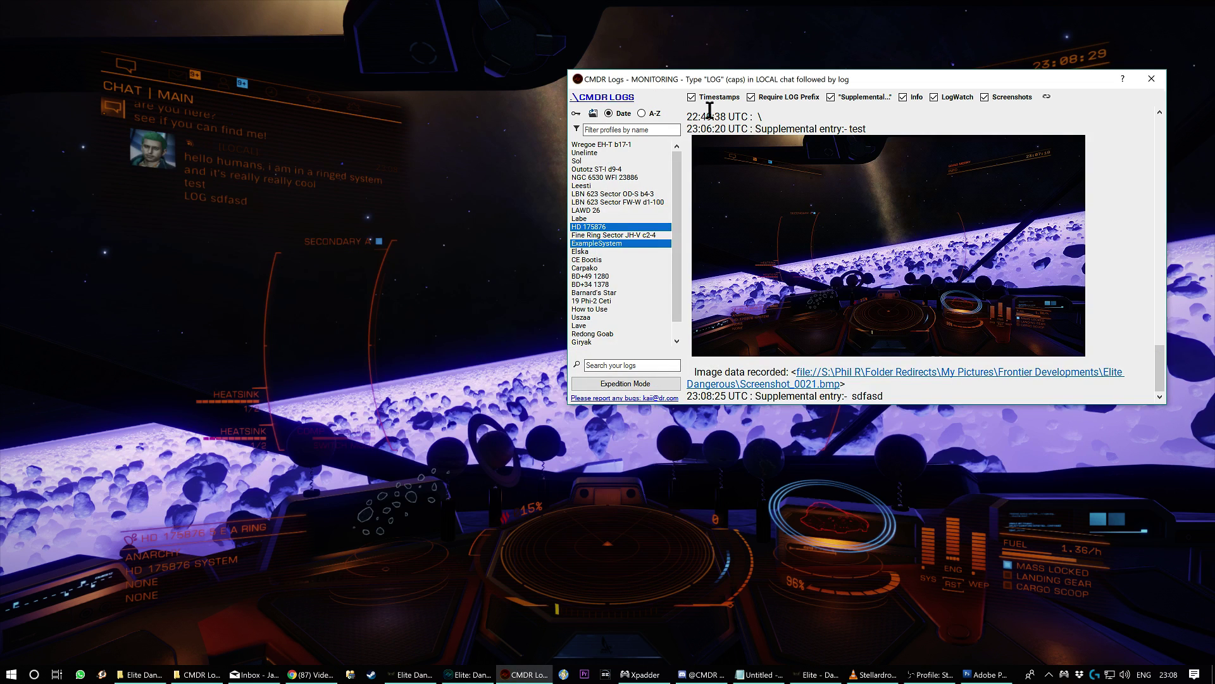
pyautogui.scroll(-1, 646, 231)
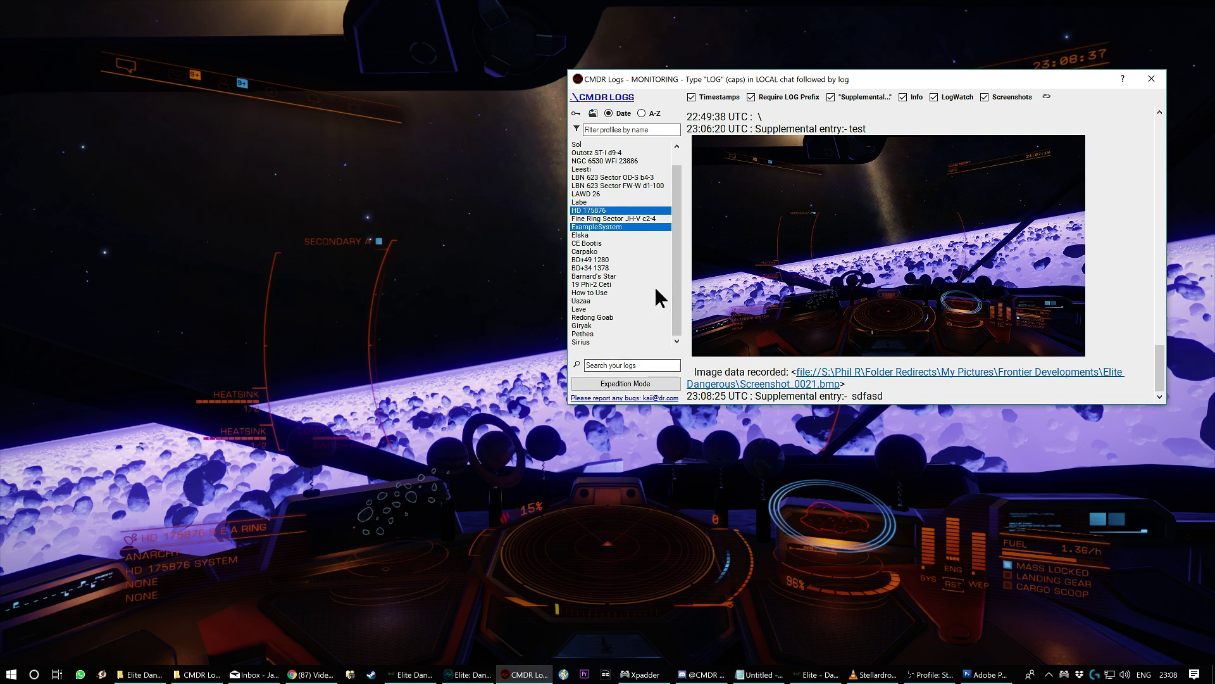
pyautogui.click(617, 276)
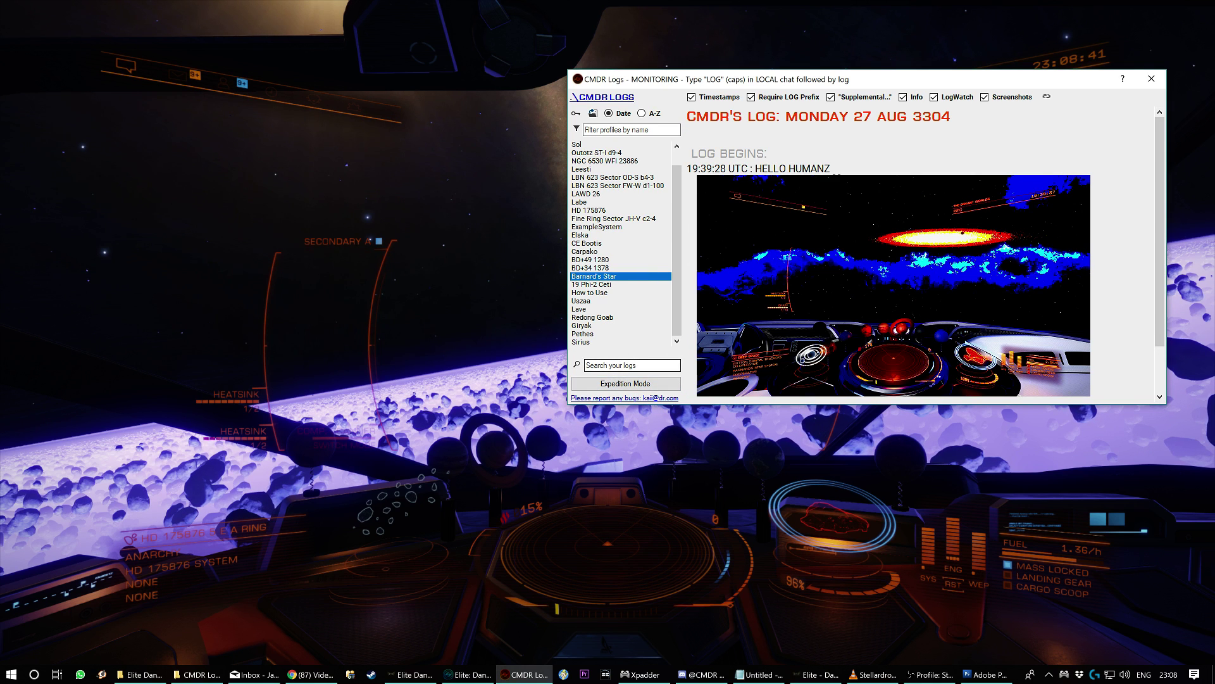
pyautogui.click(1158, 80)
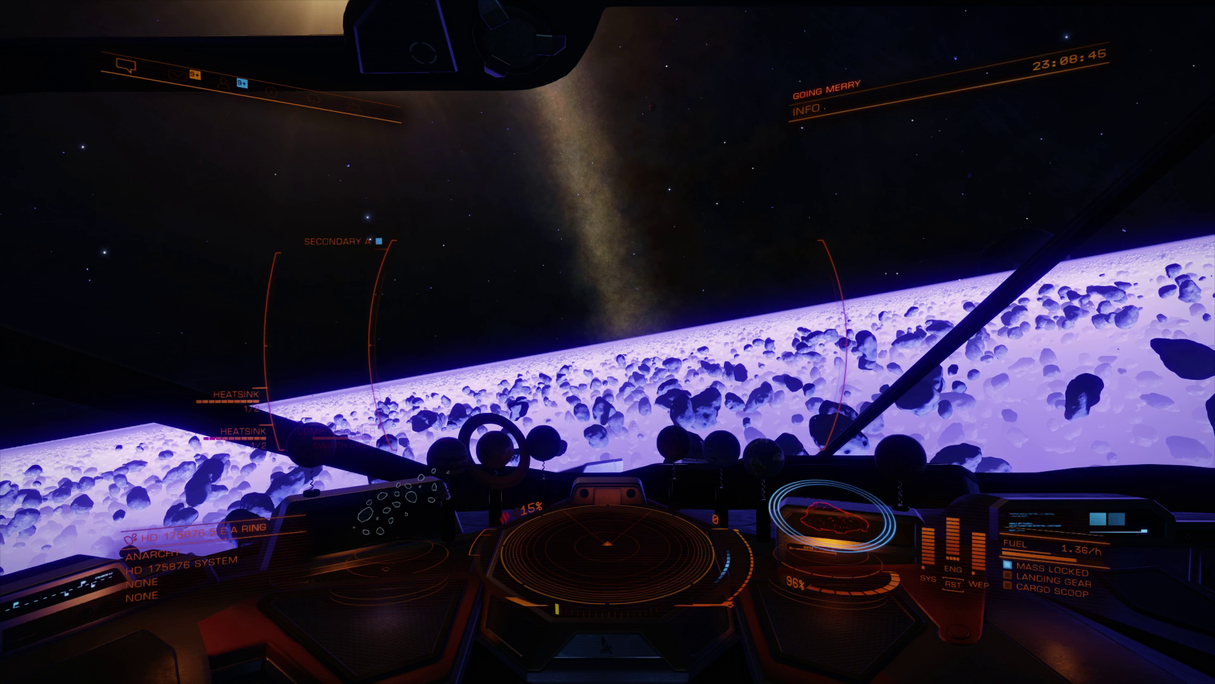
# Load the 16 January 2019 chat history in Chat Logs and scroll through it
pyautogui.hotkey('alt', 'Tab')
pyautogui.click(232, 436)
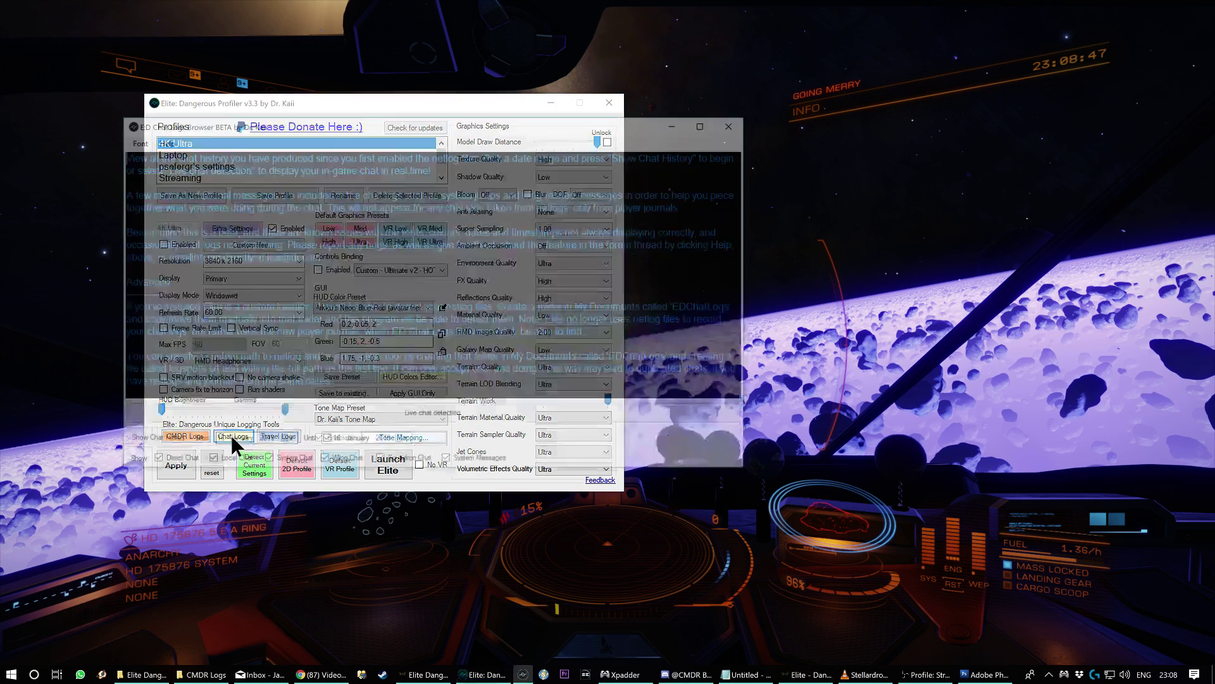
pyautogui.click(161, 446)
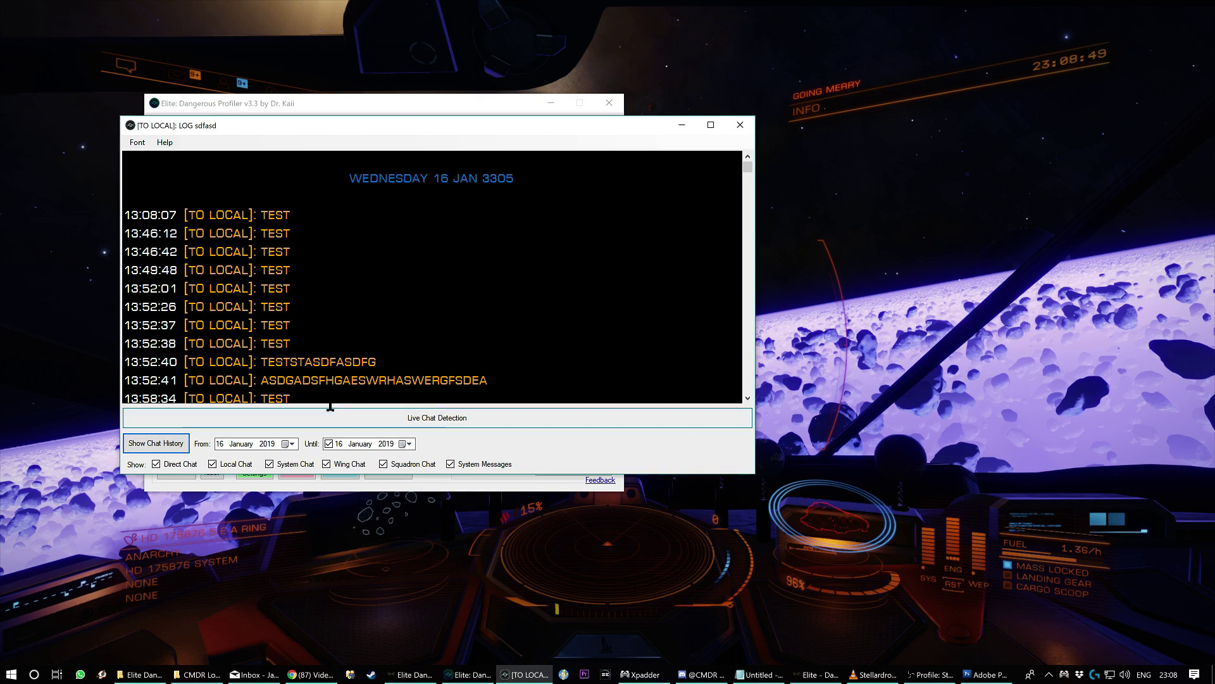
pyautogui.moveTo(746, 177); pyautogui.dragTo(748, 387)
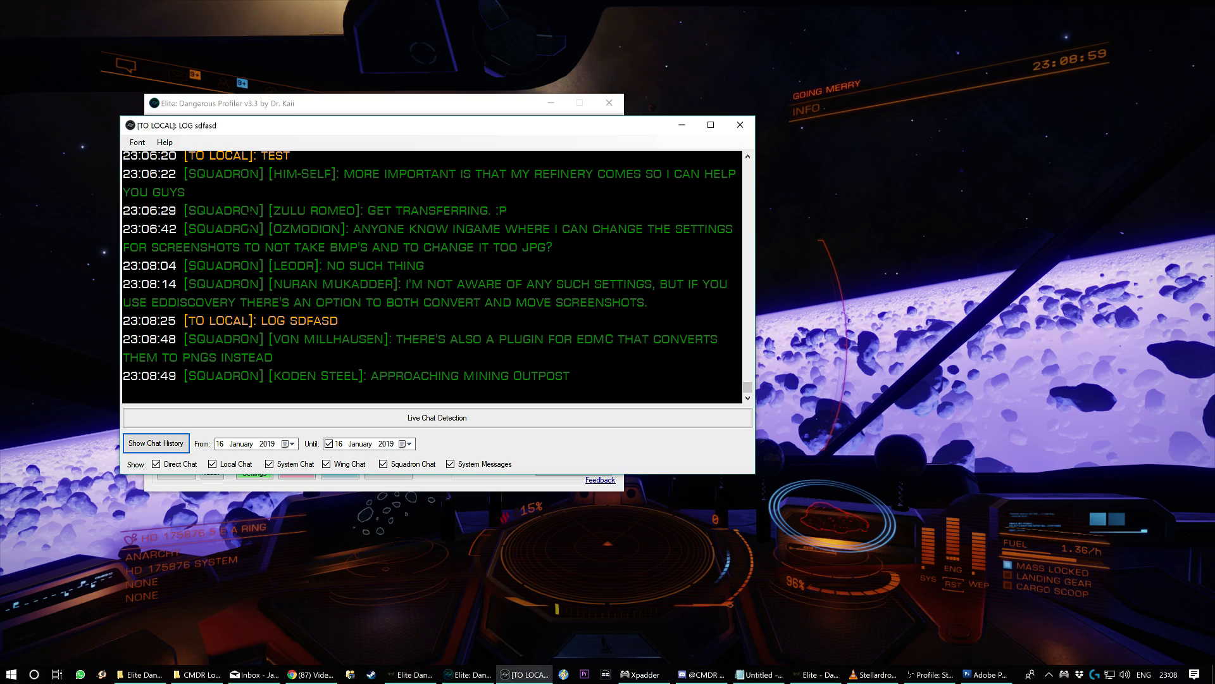
pyautogui.scroll(3, 431, 277)
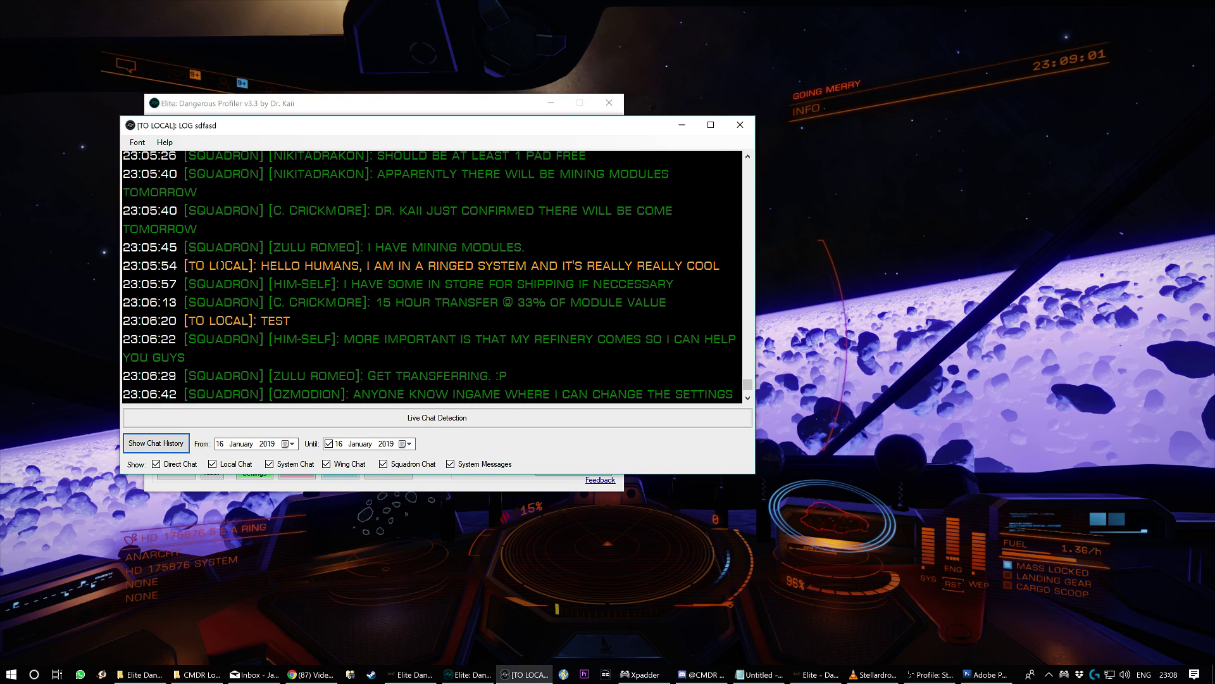
pyautogui.scroll(9, 432, 277)
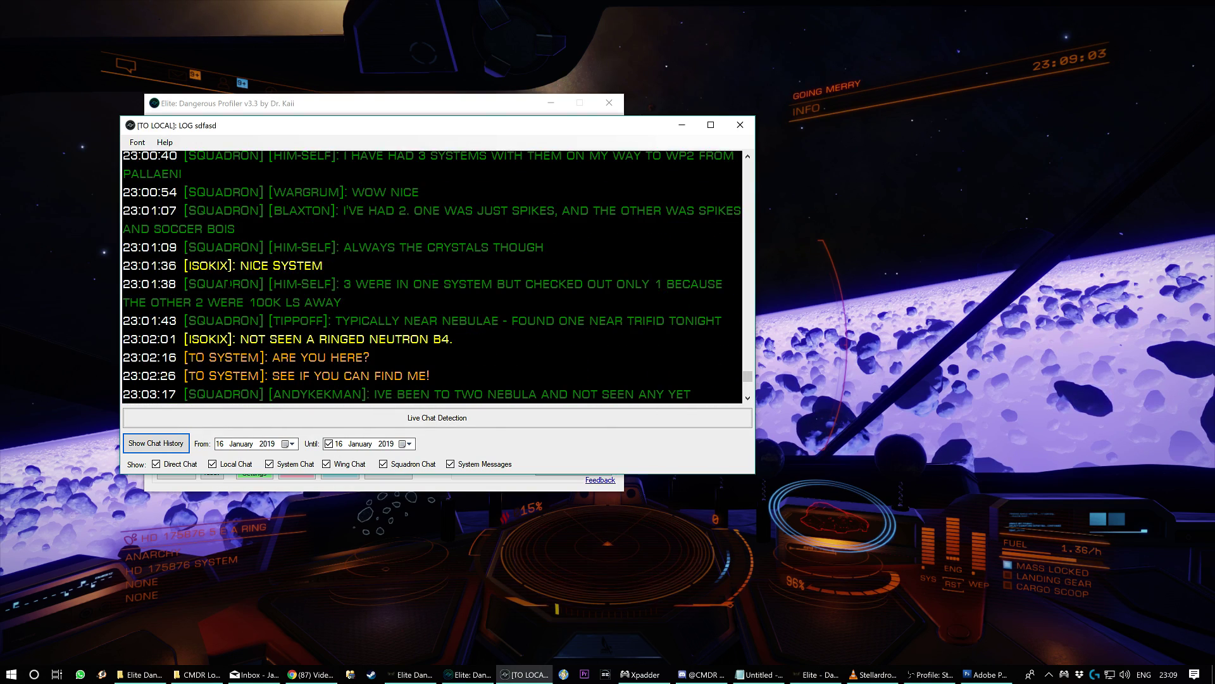
pyautogui.scroll(-10, 431, 278)
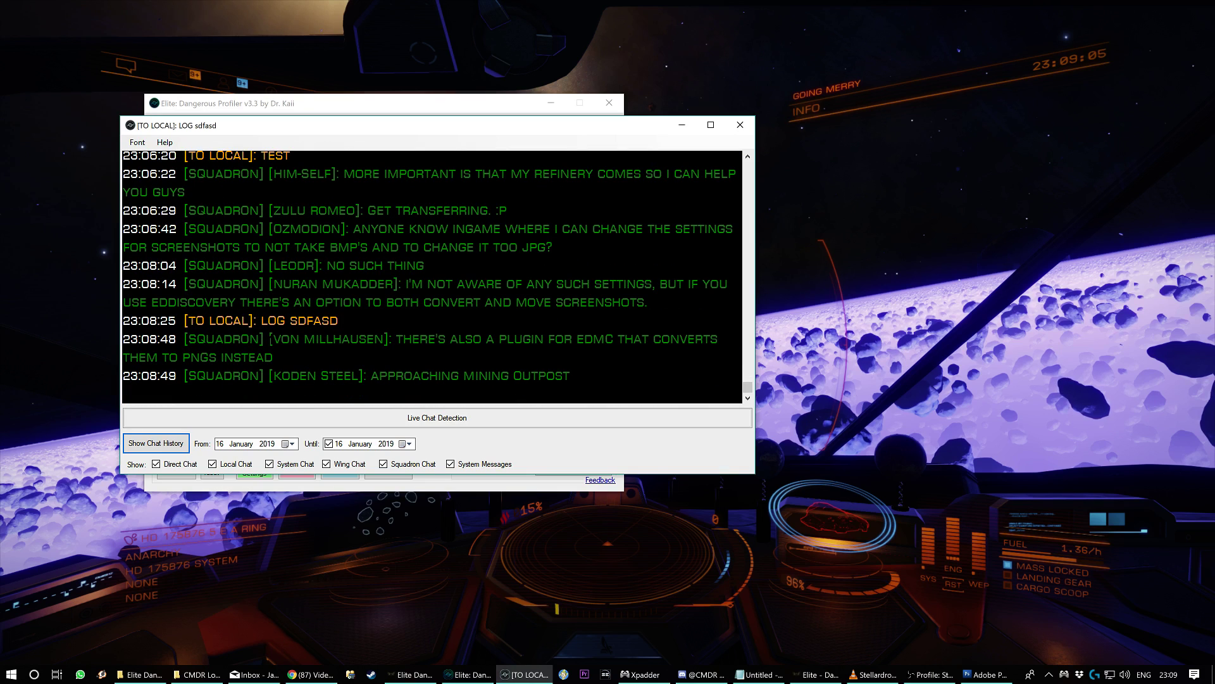
# Turn on Live Chat Detection, send '/system you here iso', and select the captured message
pyautogui.click(324, 411)
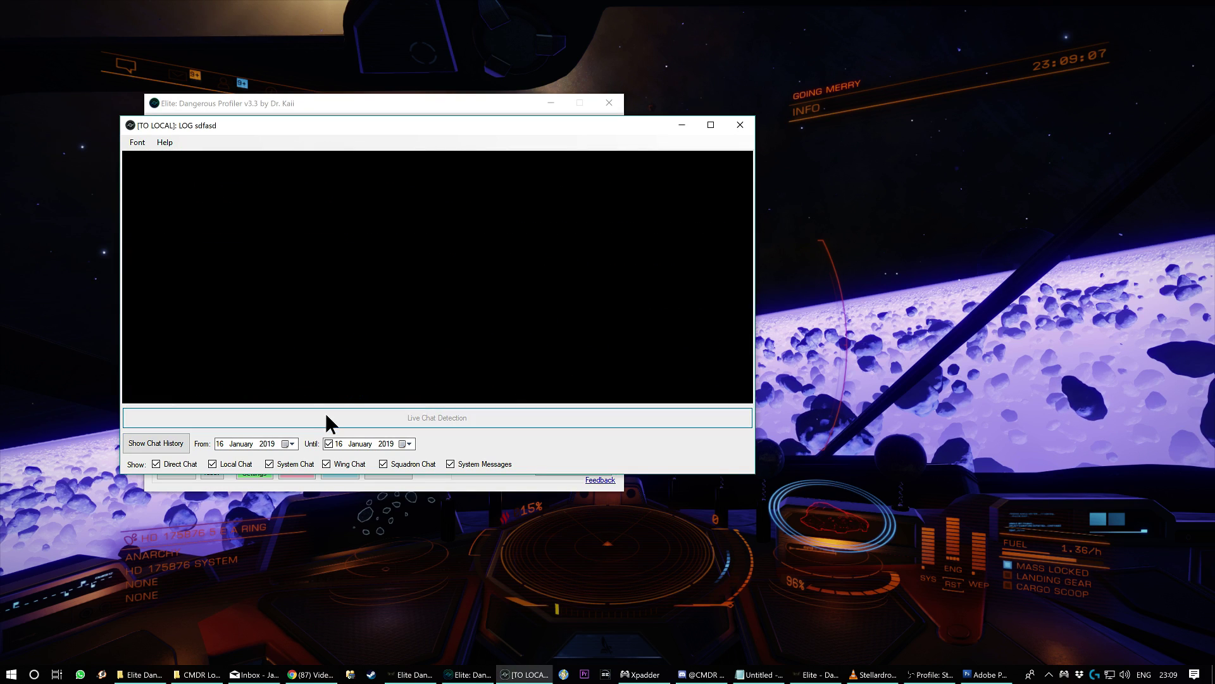
pyautogui.press('Return')
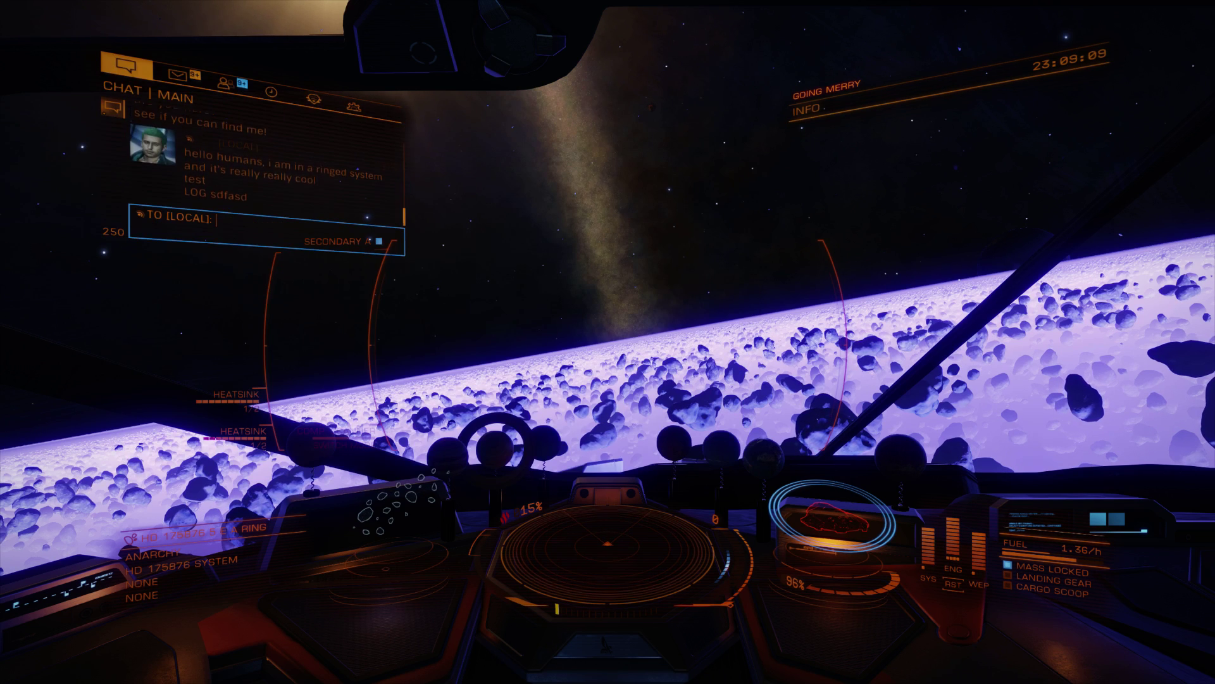
pyautogui.write('/system')
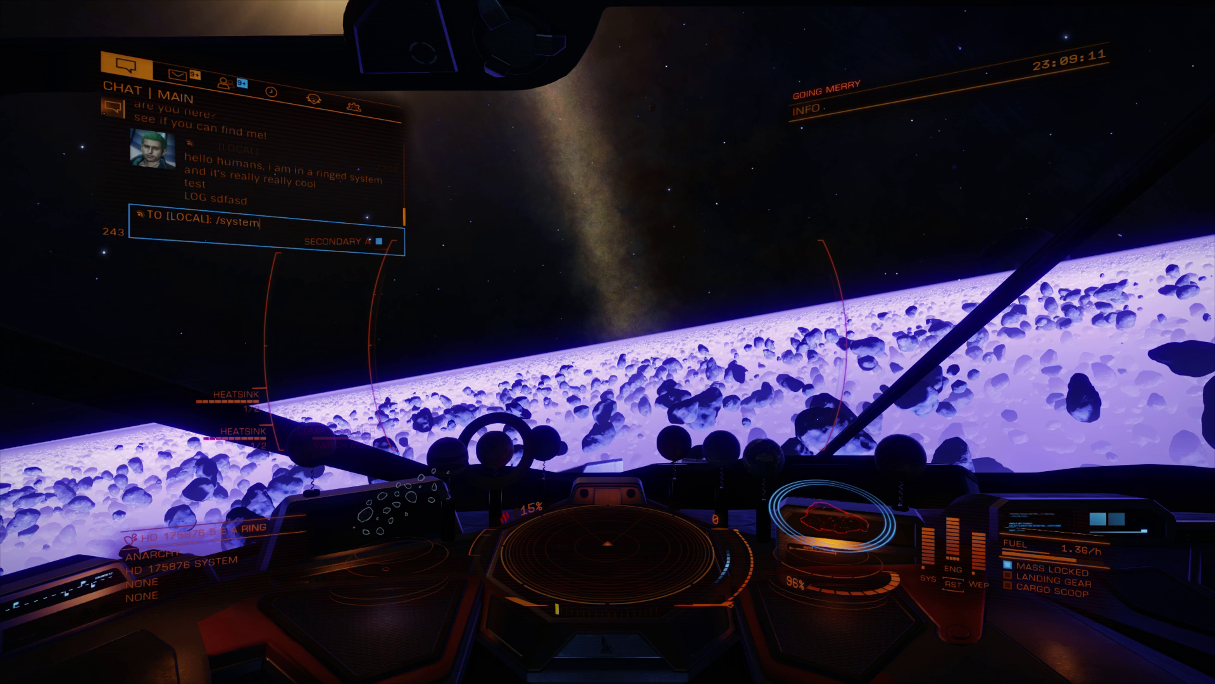
pyautogui.write(' you here iso')
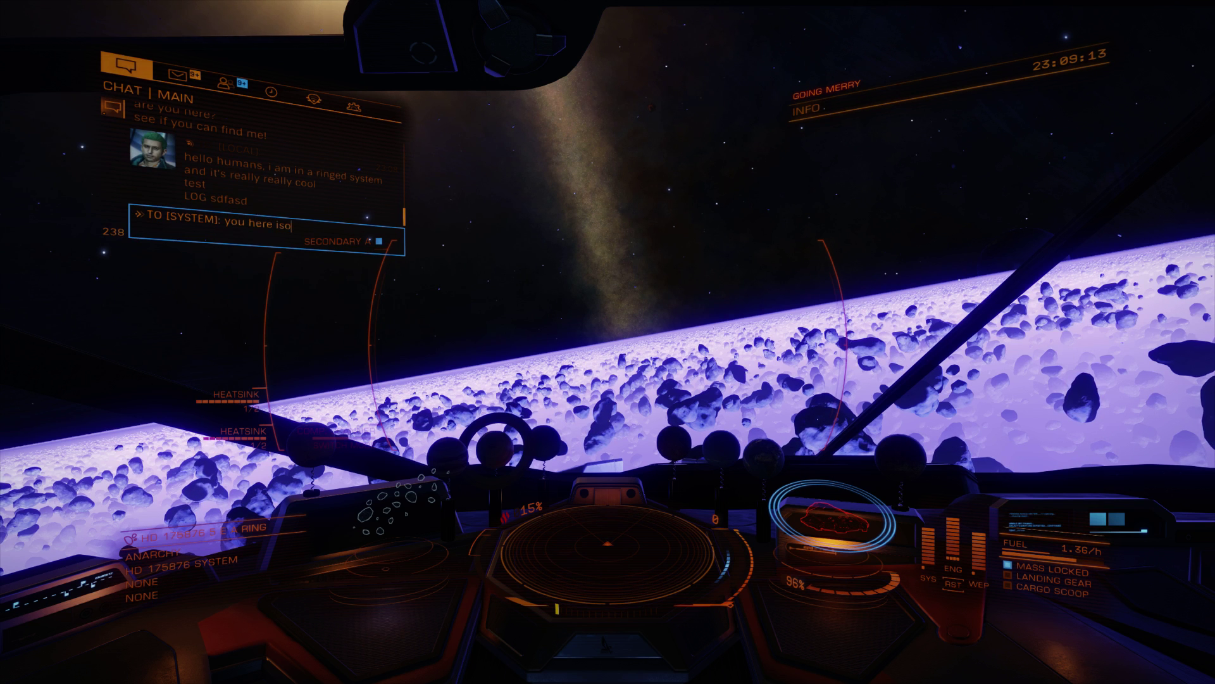
pyautogui.hotkey('alt', 'Tab')
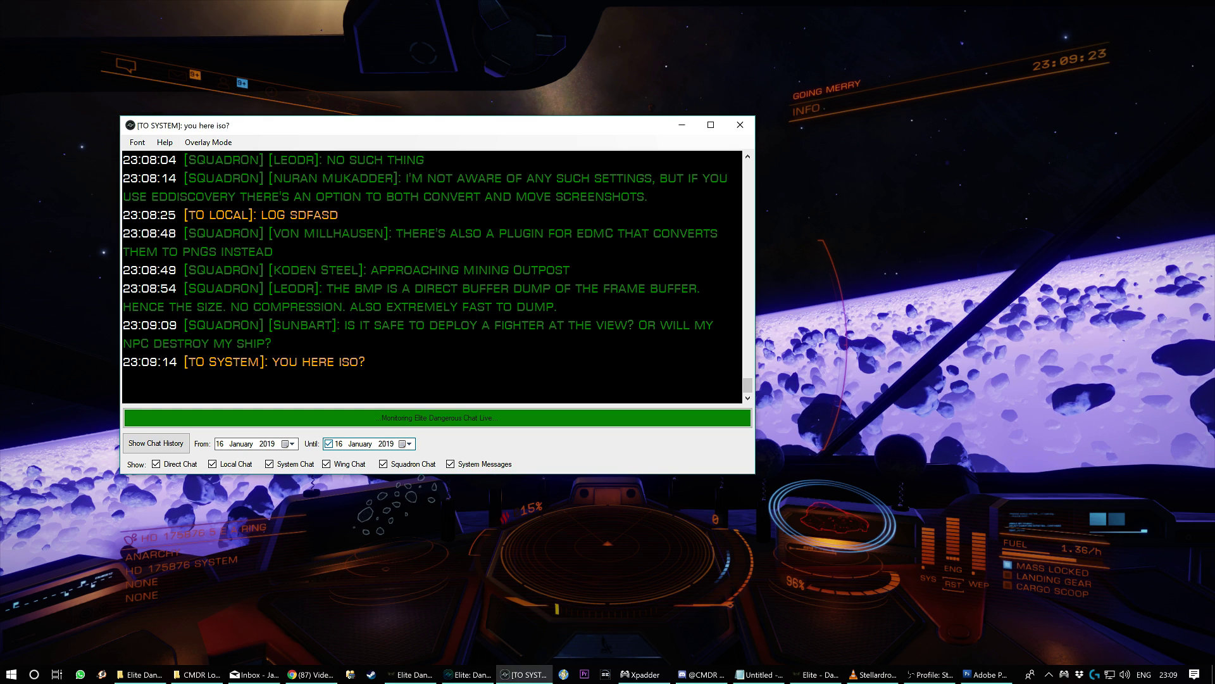
pyautogui.moveTo(209, 361); pyautogui.dragTo(369, 361)
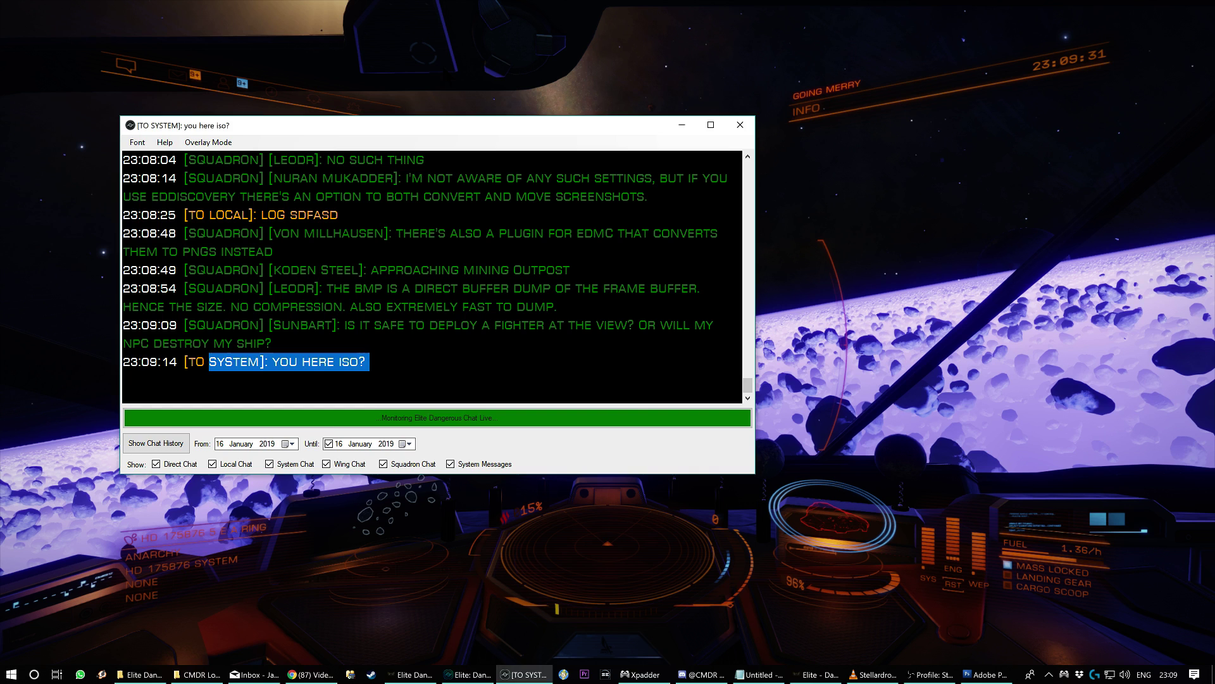
# Return from the game to Chat Logs, showing new squadron messages up to 23:09:46
pyautogui.hotkey('alt', 'Tab')
pyautogui.hotkey('alt', 'Tab')
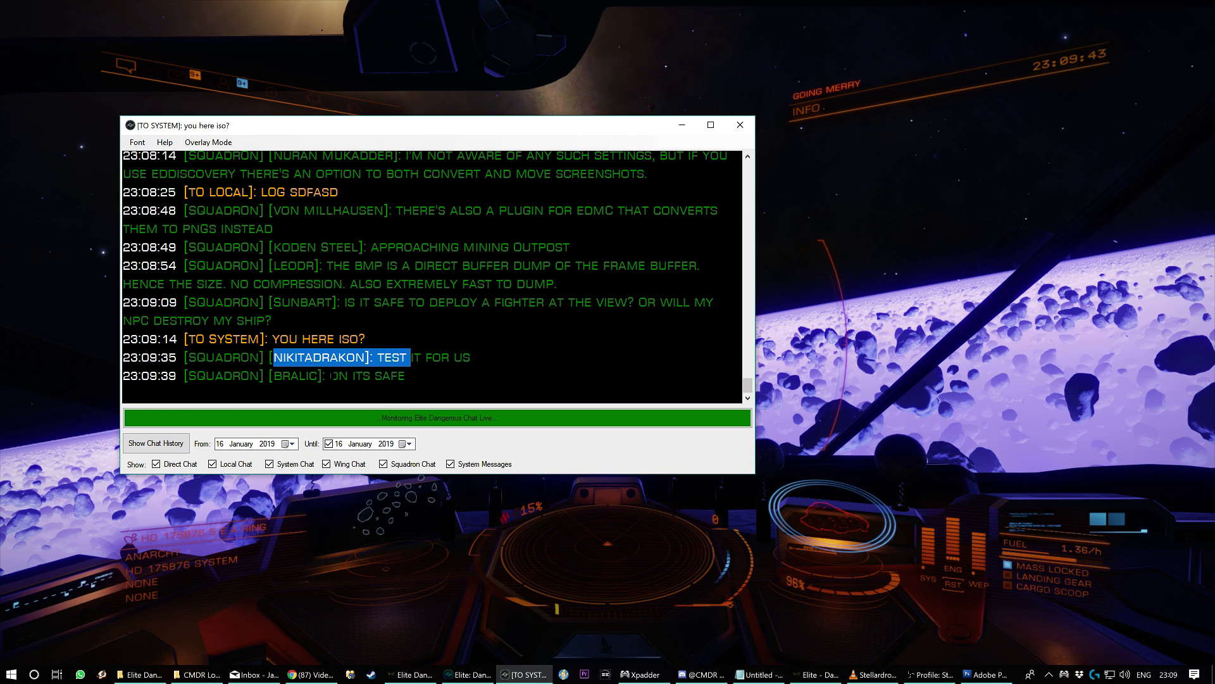
pyautogui.click(330, 375)
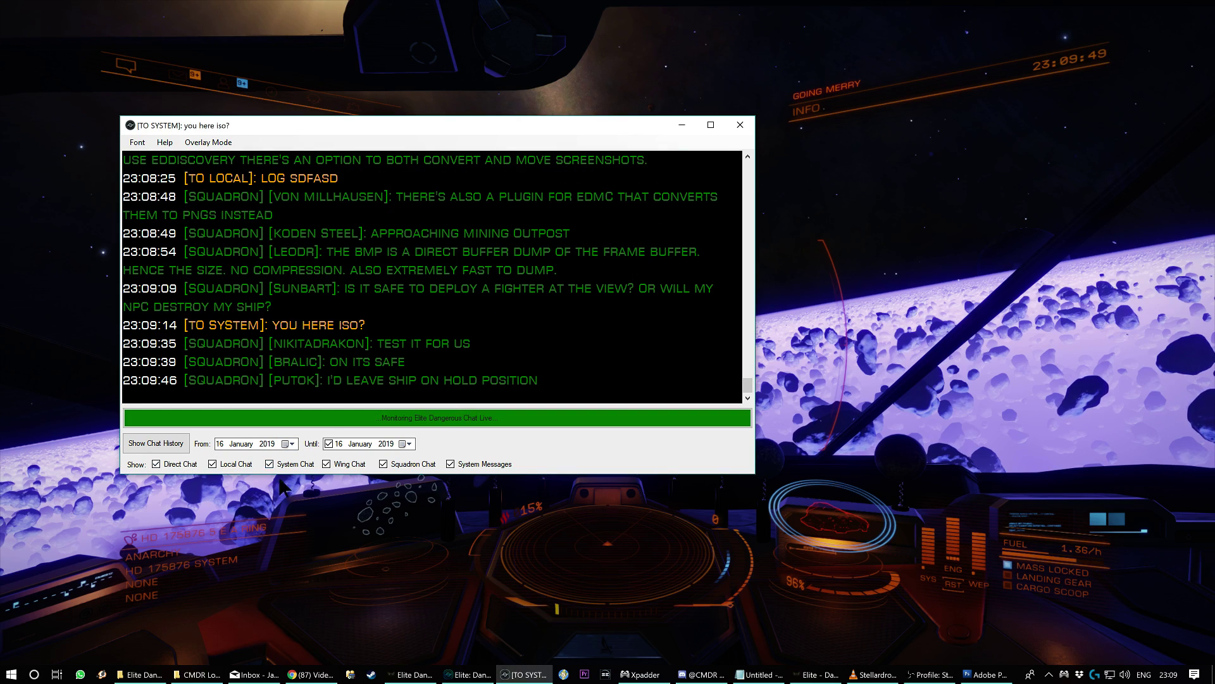
# Hide system chat and show chat history starting 01 November 2018
pyautogui.click(269, 464)
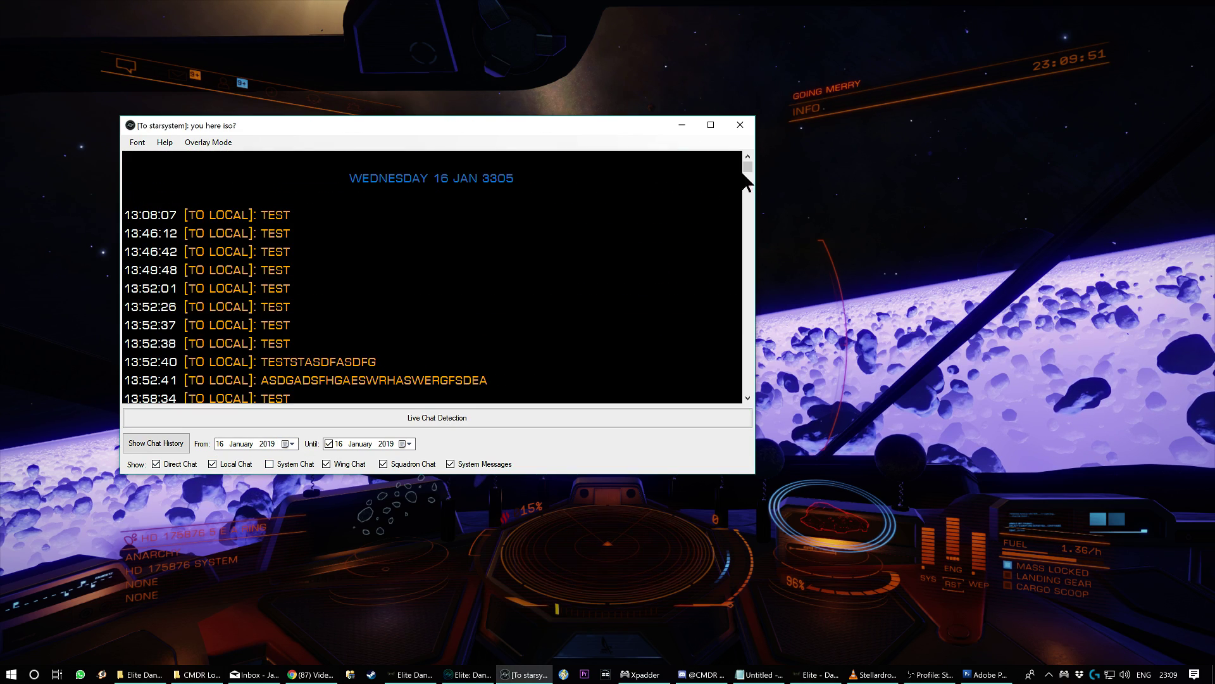
pyautogui.moveTo(748, 167); pyautogui.dragTo(748, 387)
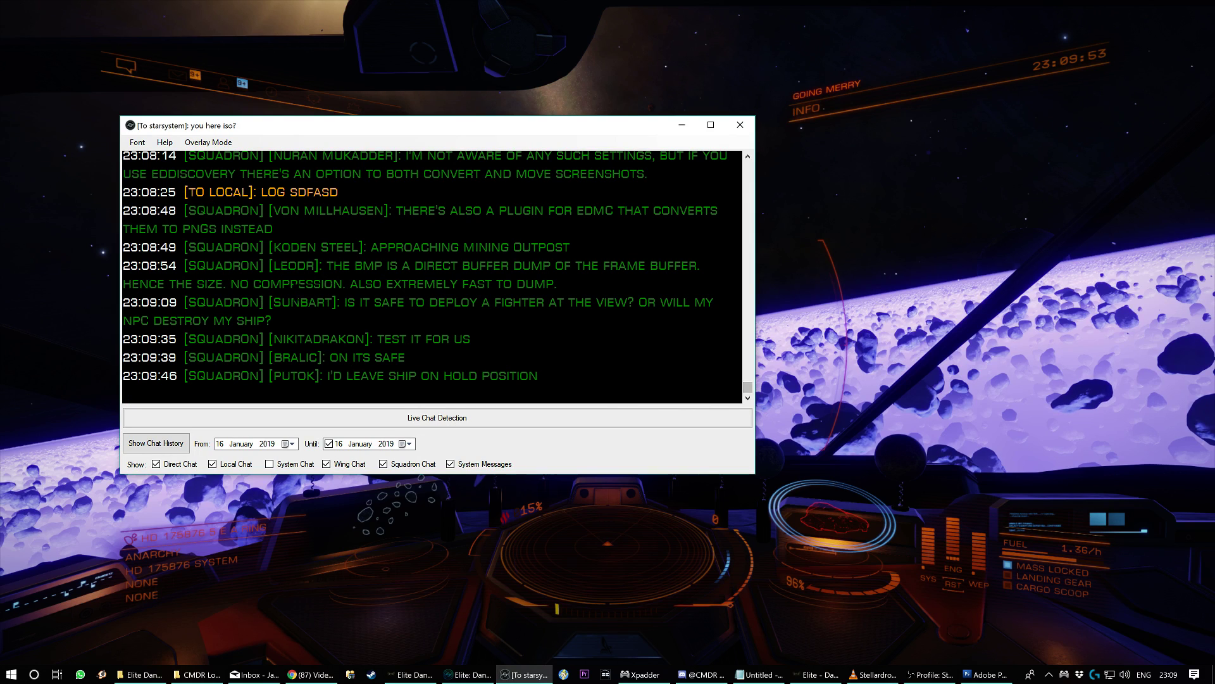
pyautogui.click(289, 444)
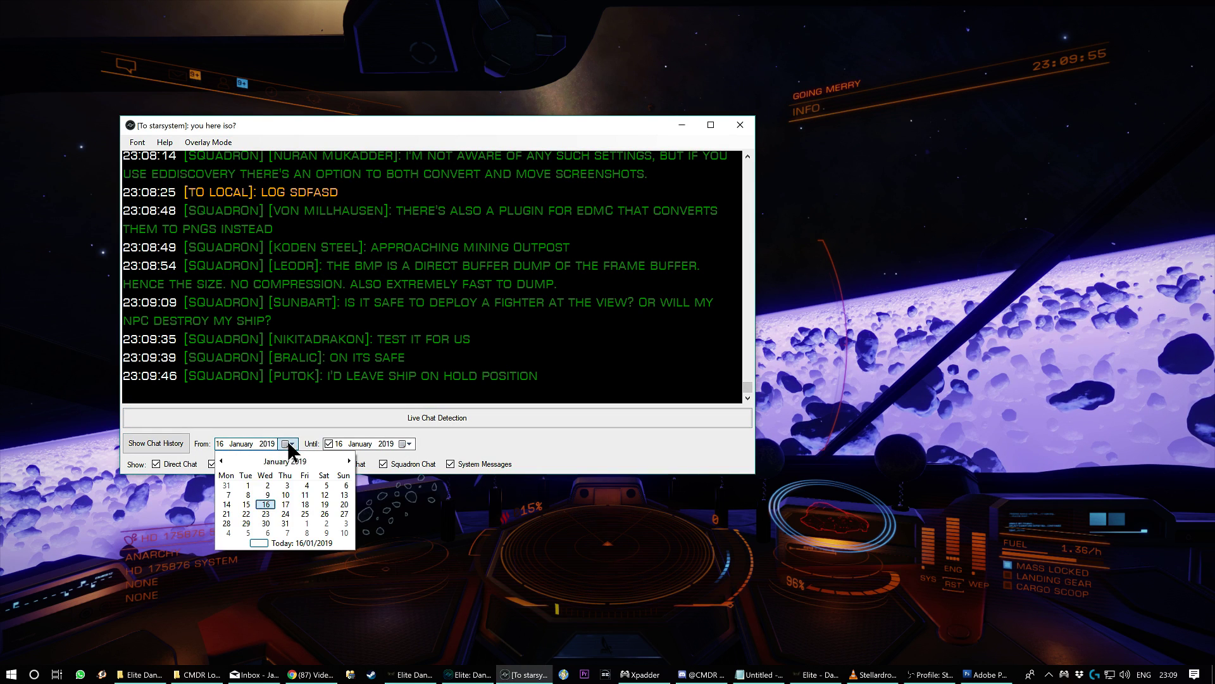
pyautogui.click(220, 460)
pyautogui.click(220, 461)
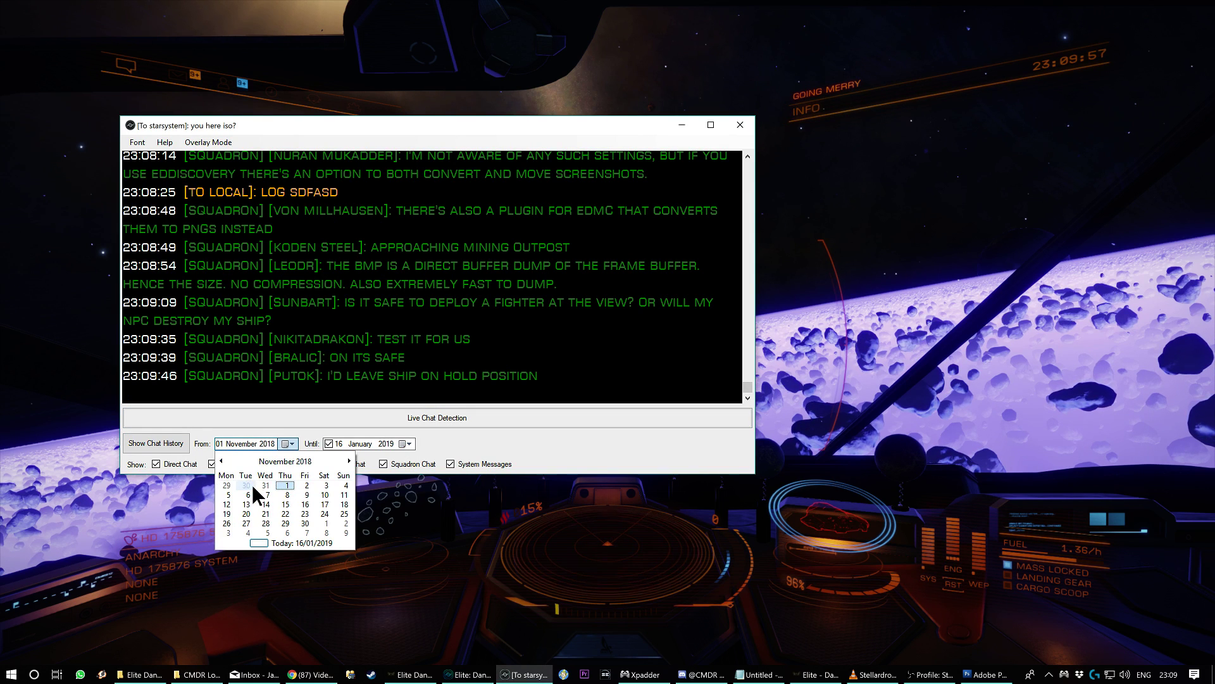
pyautogui.click(286, 485)
pyautogui.click(164, 447)
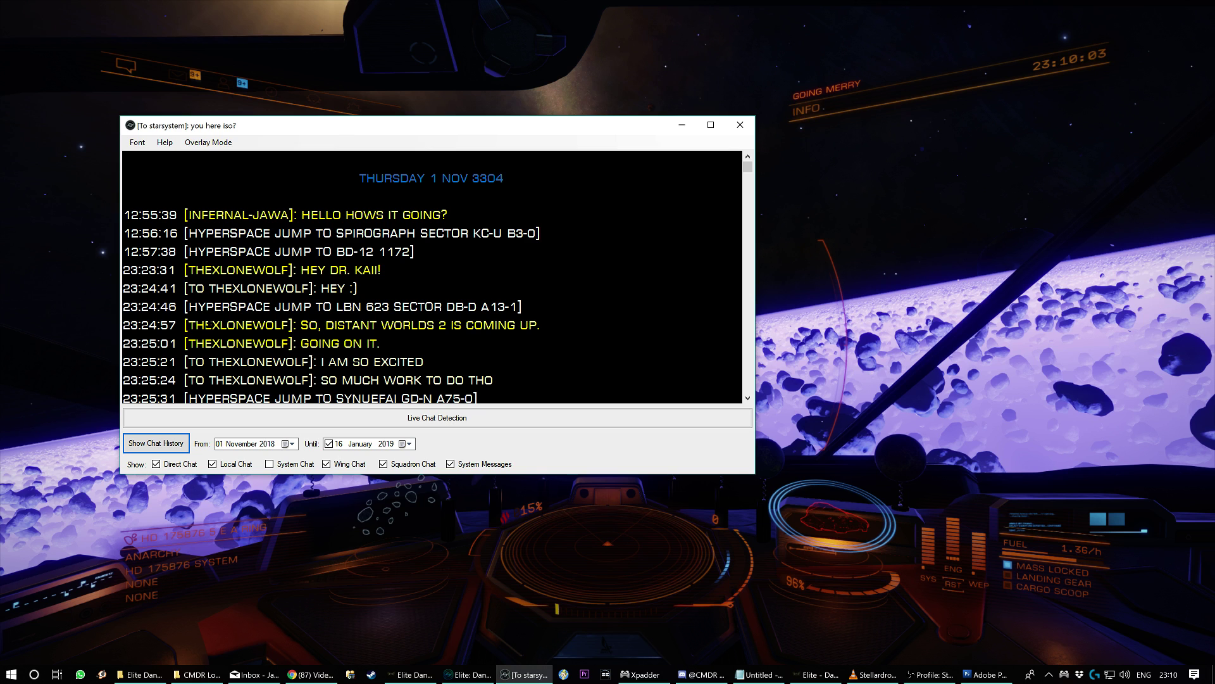
# Select the two Distant Worlds 2 lines, then check the log Font settings without changes
pyautogui.moveTo(302, 325); pyautogui.dragTo(382, 343)
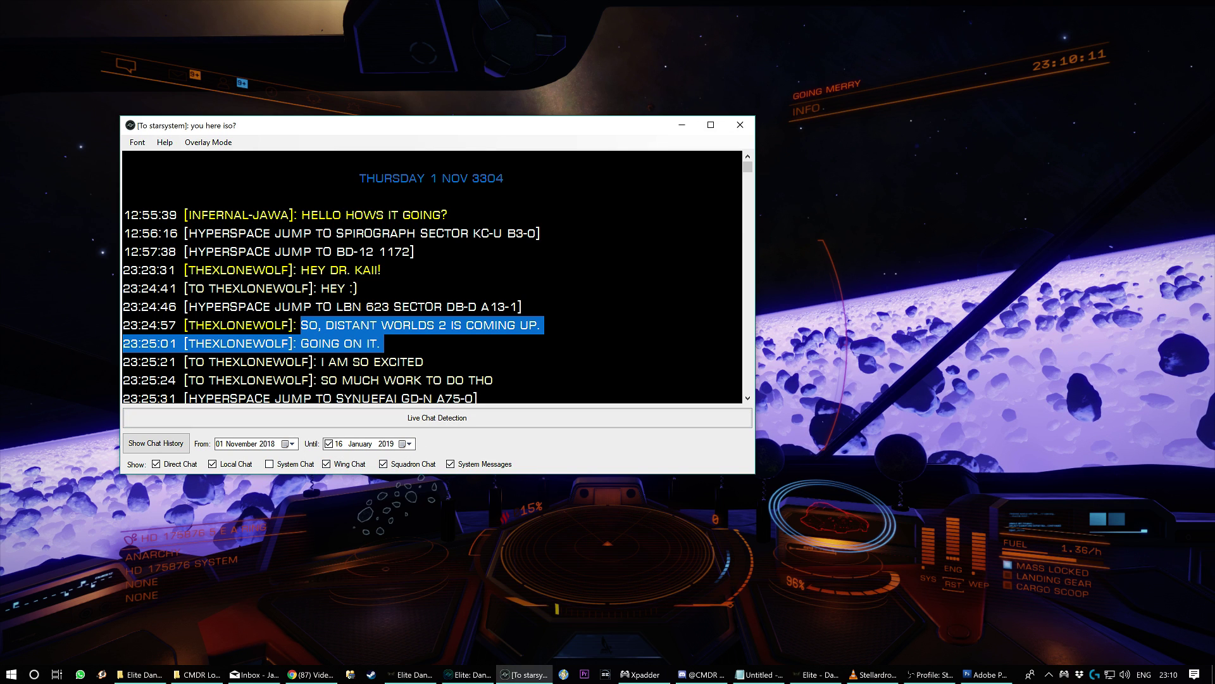
pyautogui.moveTo(188, 398); pyautogui.dragTo(316, 398)
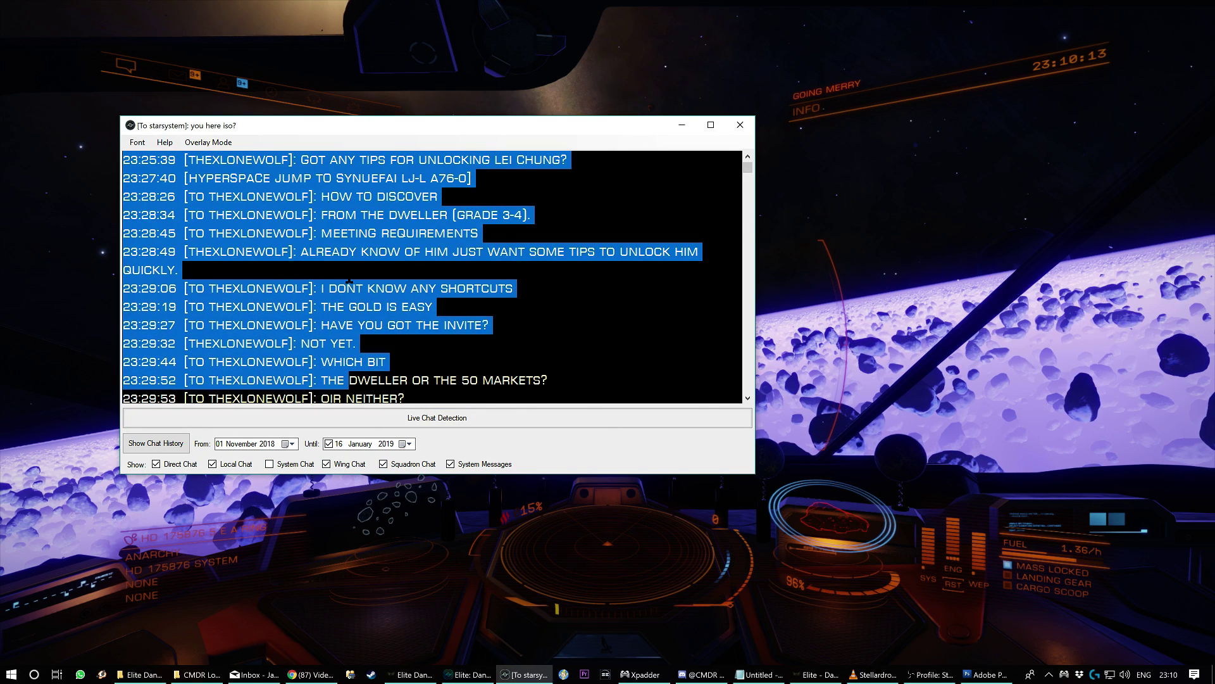
pyautogui.scroll(7, 325, 306)
pyautogui.scroll(-1, 322, 400)
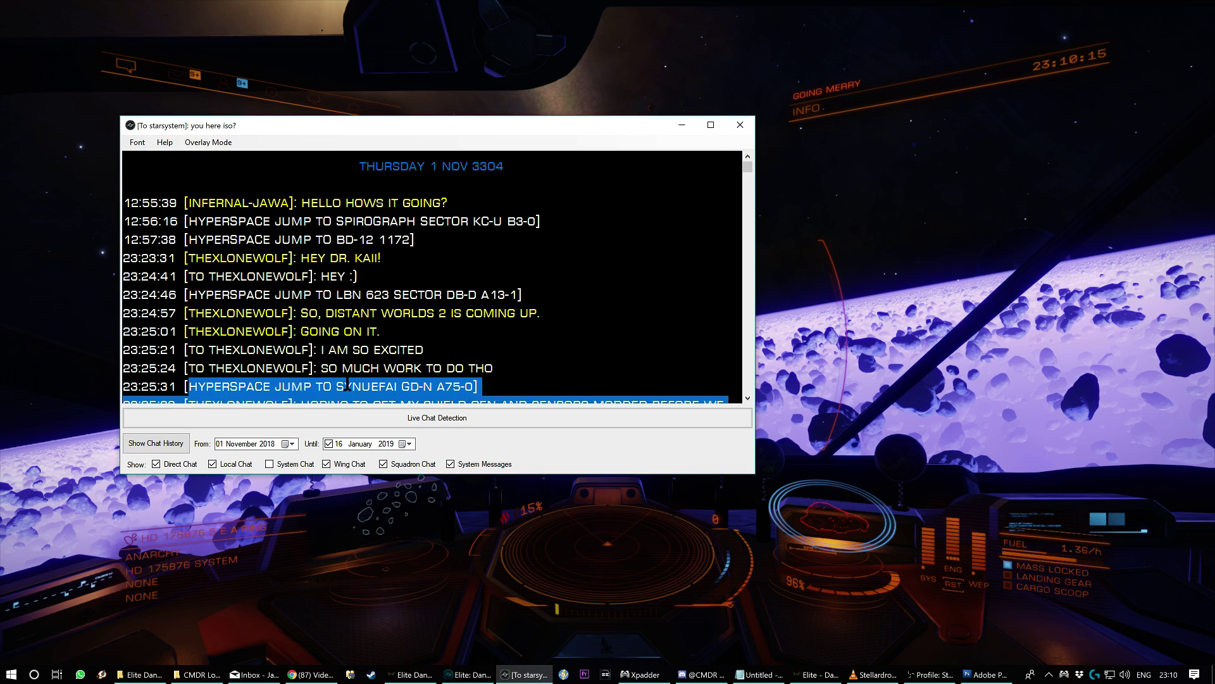
pyautogui.click(379, 325)
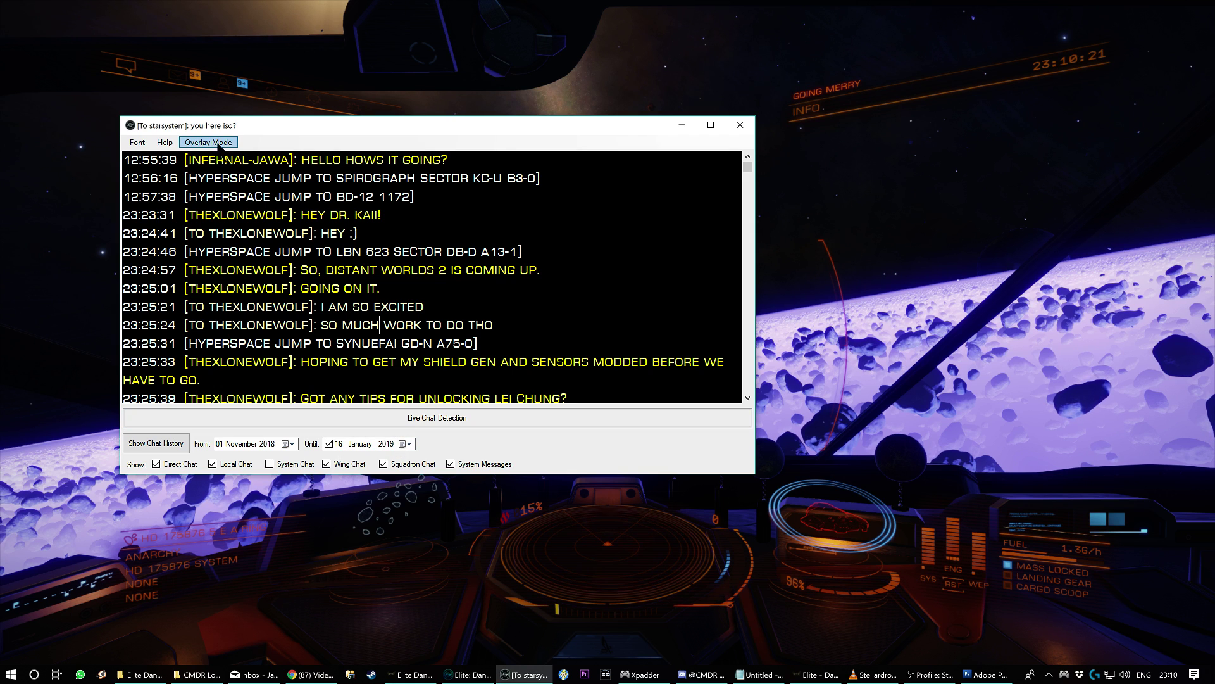
pyautogui.click(138, 142)
pyautogui.click(733, 157)
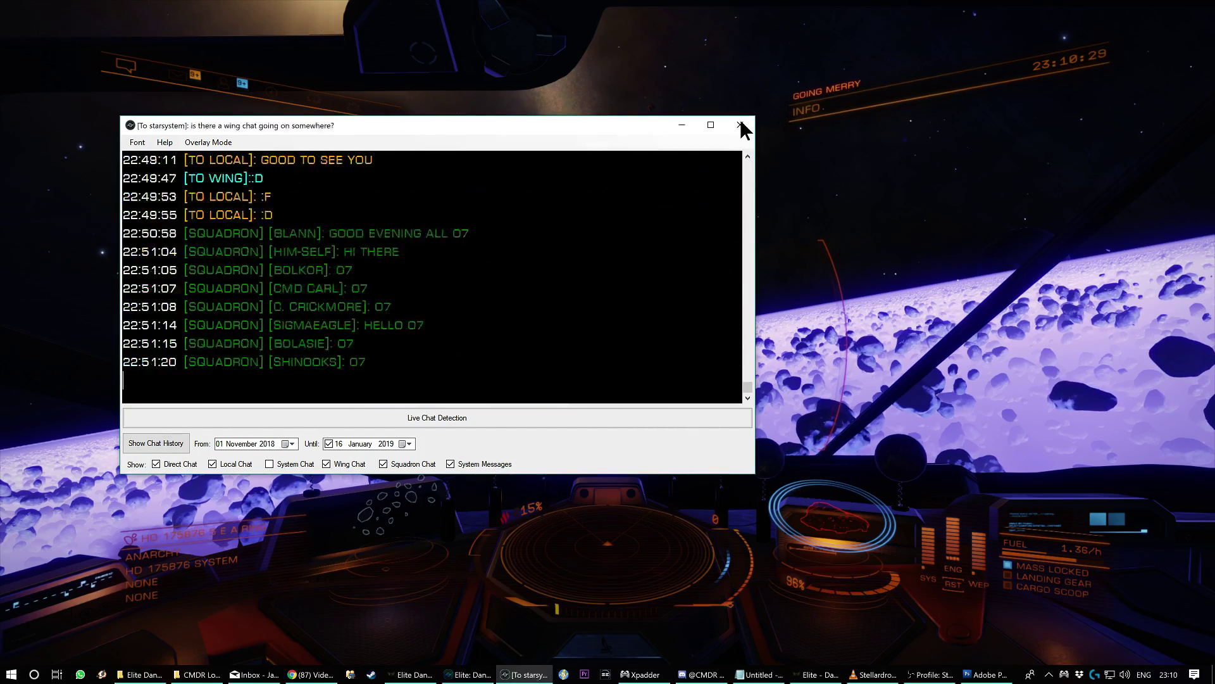
# Close the chat log and load the Streaming, then VR Planets, profile settings
pyautogui.click(741, 125)
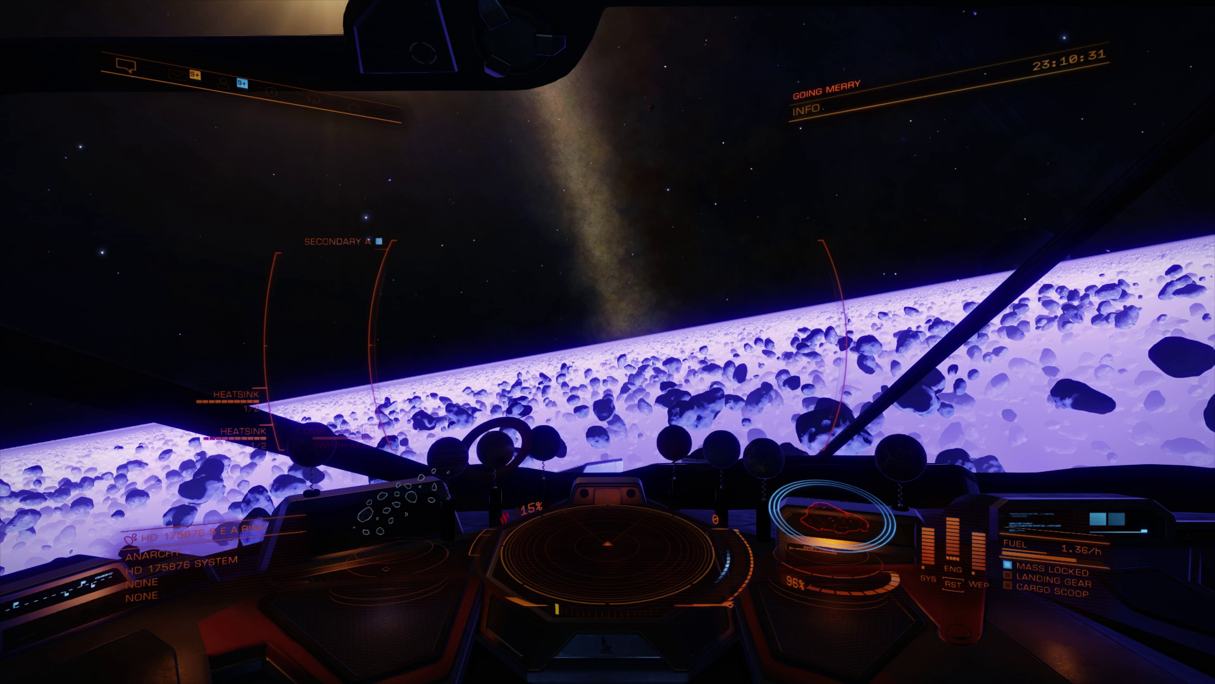
pyautogui.hotkey('alt', 'Tab')
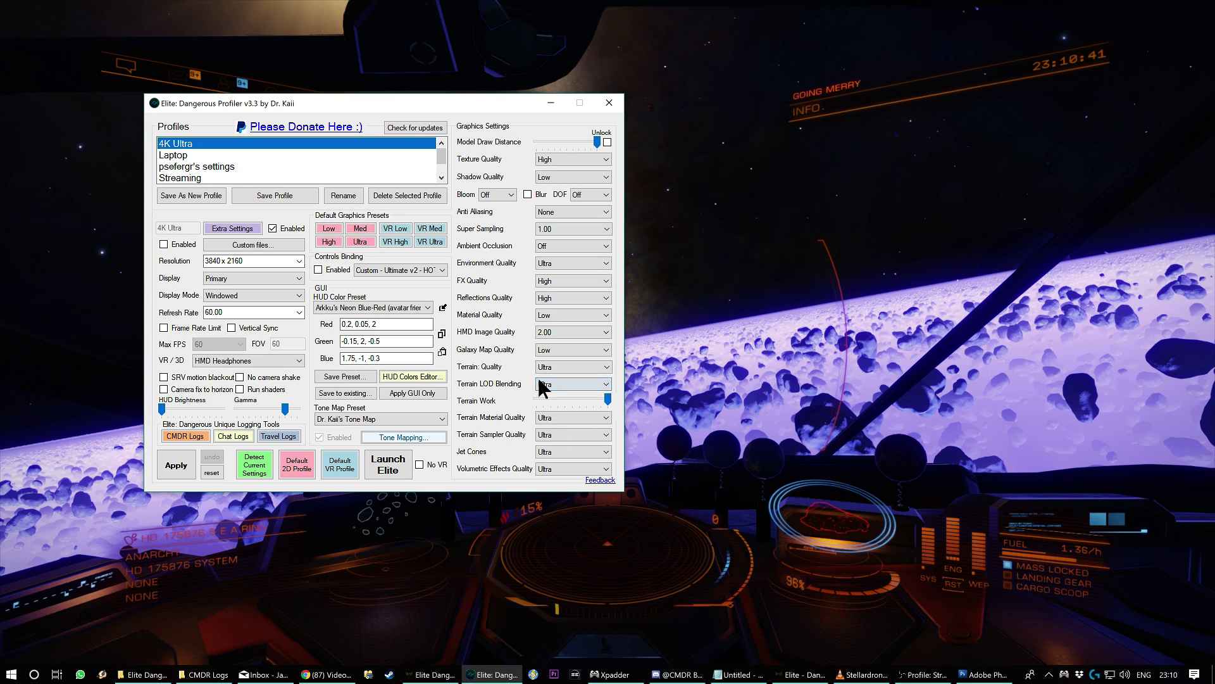
pyautogui.click(200, 179)
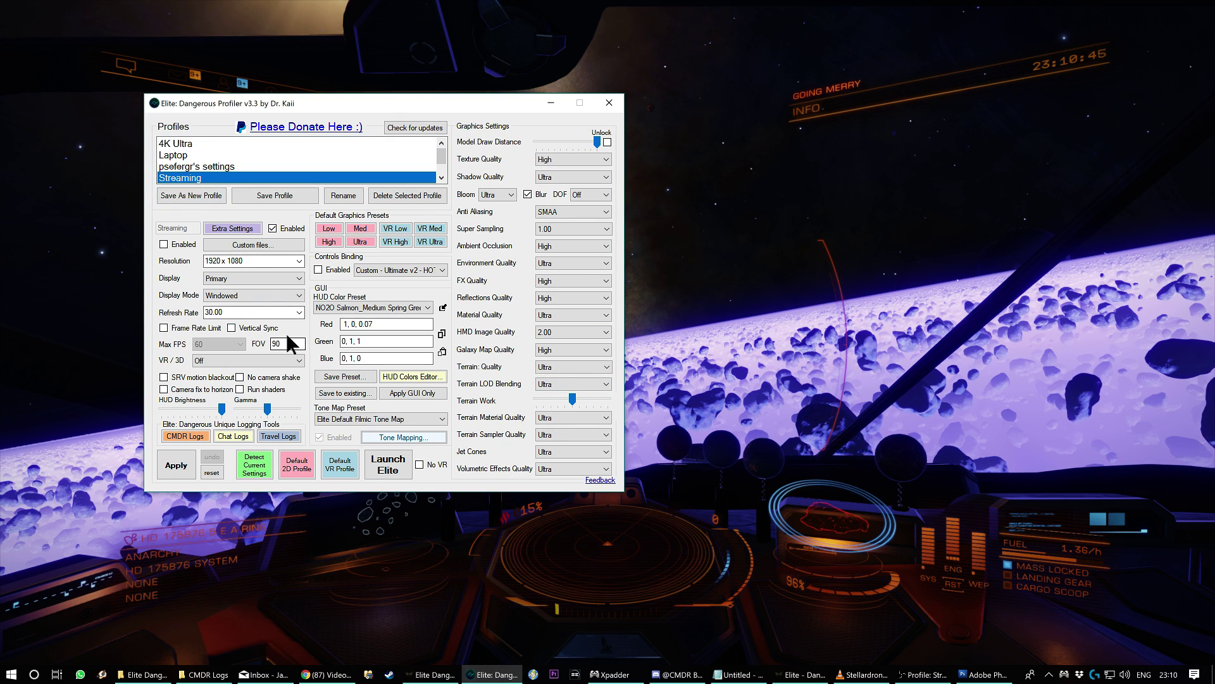
pyautogui.scroll(-2, 244, 182)
pyautogui.click(244, 181)
pyautogui.scroll(2, 209, 186)
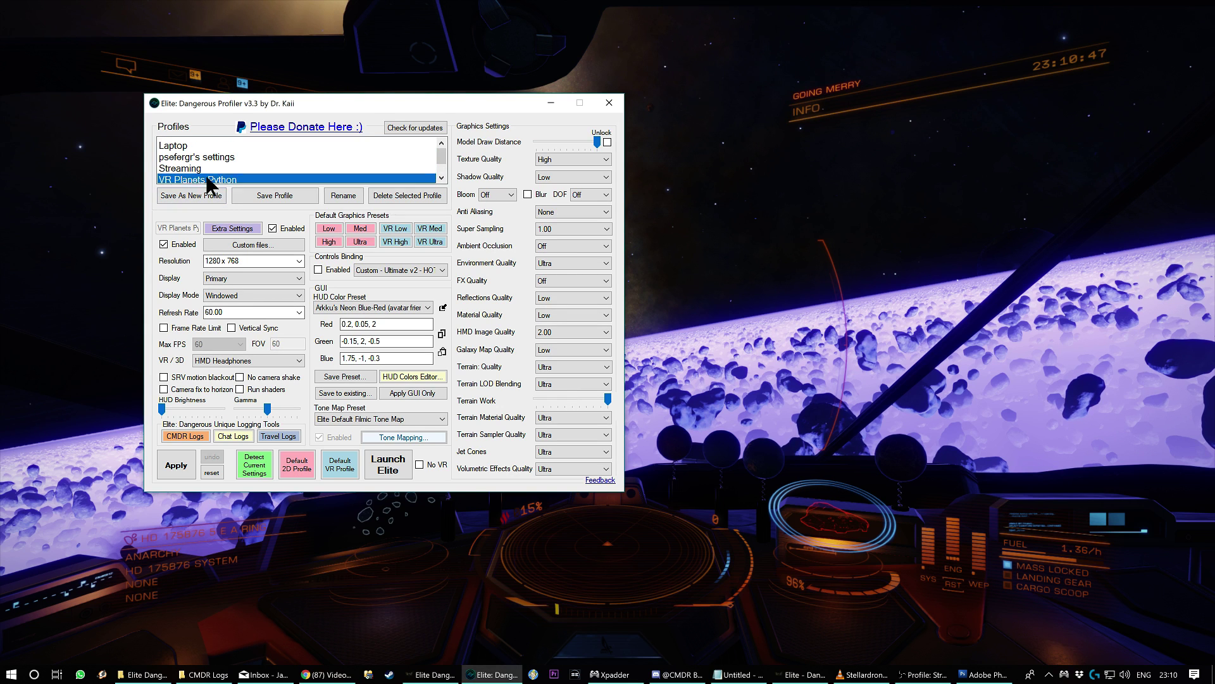
# Toggle between the Default VR Profile and Default 2D Profile
pyautogui.click(342, 453)
pyautogui.click(298, 465)
pyautogui.click(328, 466)
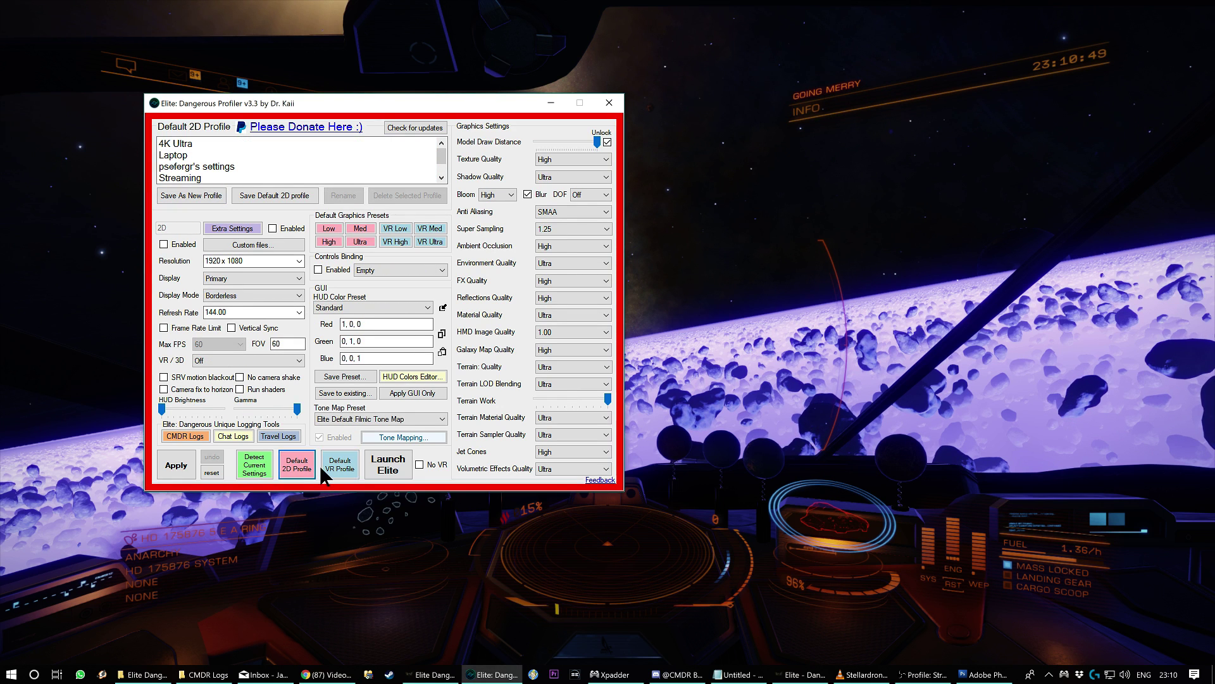
# Read in current settings, apply VR High, then reload Default 2D and view Extra settings for 2D
pyautogui.click(311, 472)
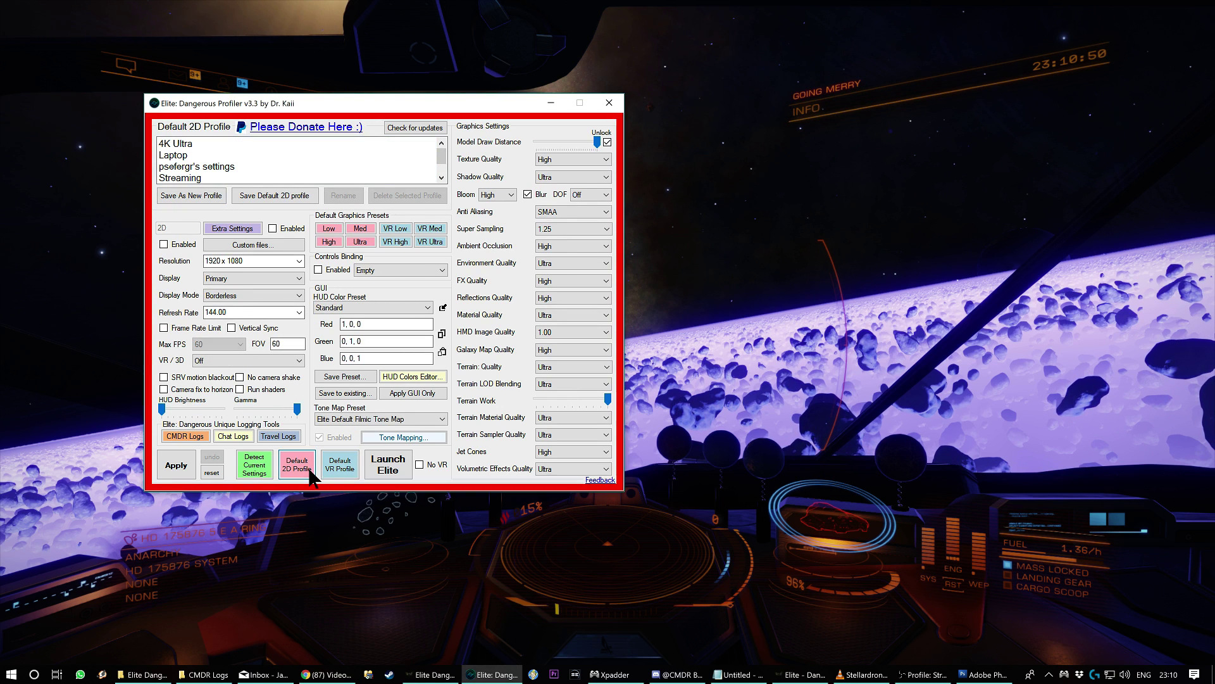
pyautogui.click(253, 464)
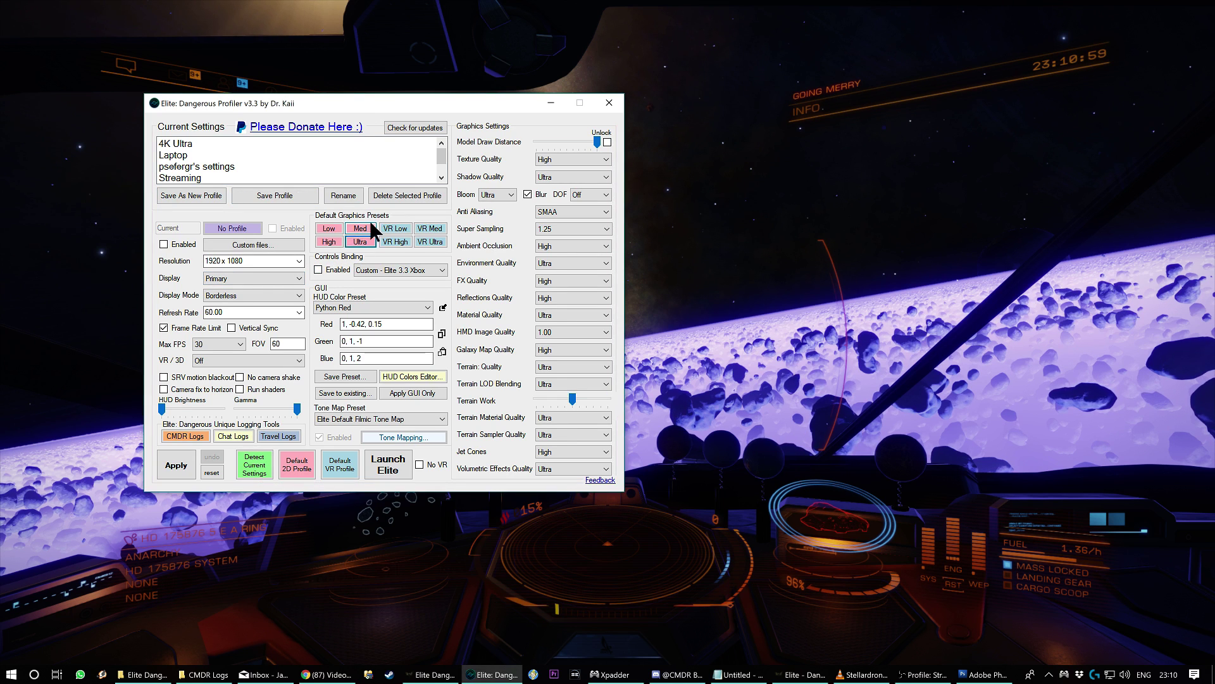
pyautogui.click(396, 242)
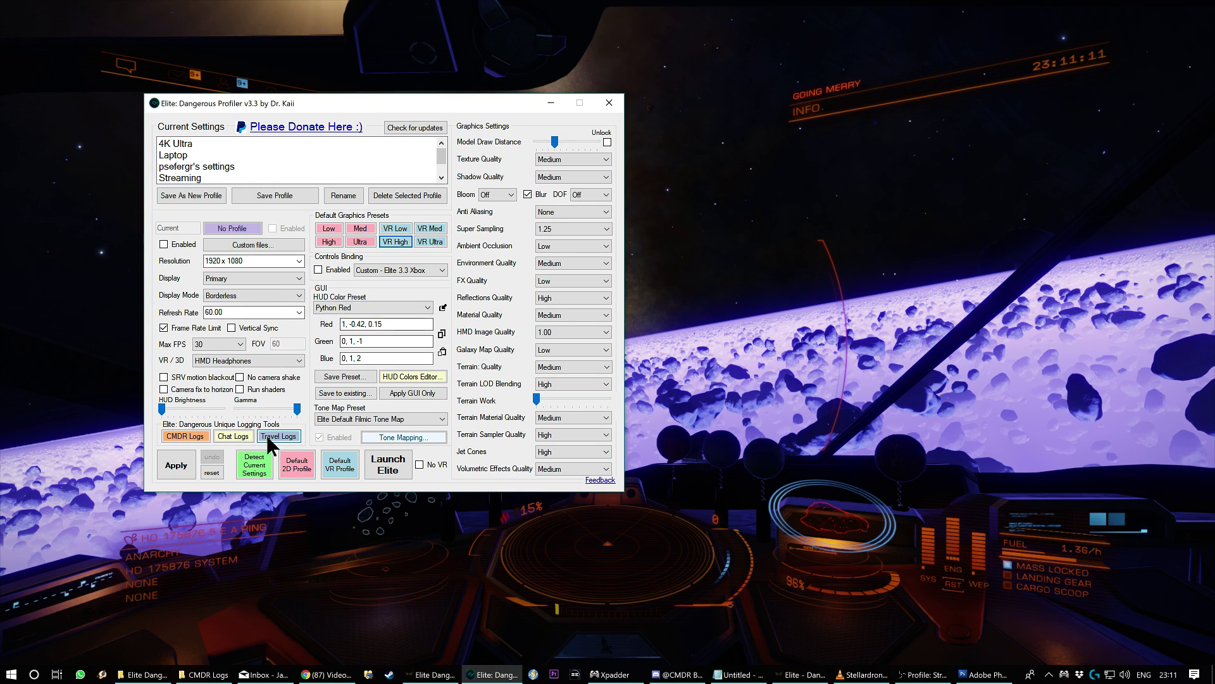
pyautogui.click(295, 464)
pyautogui.click(234, 229)
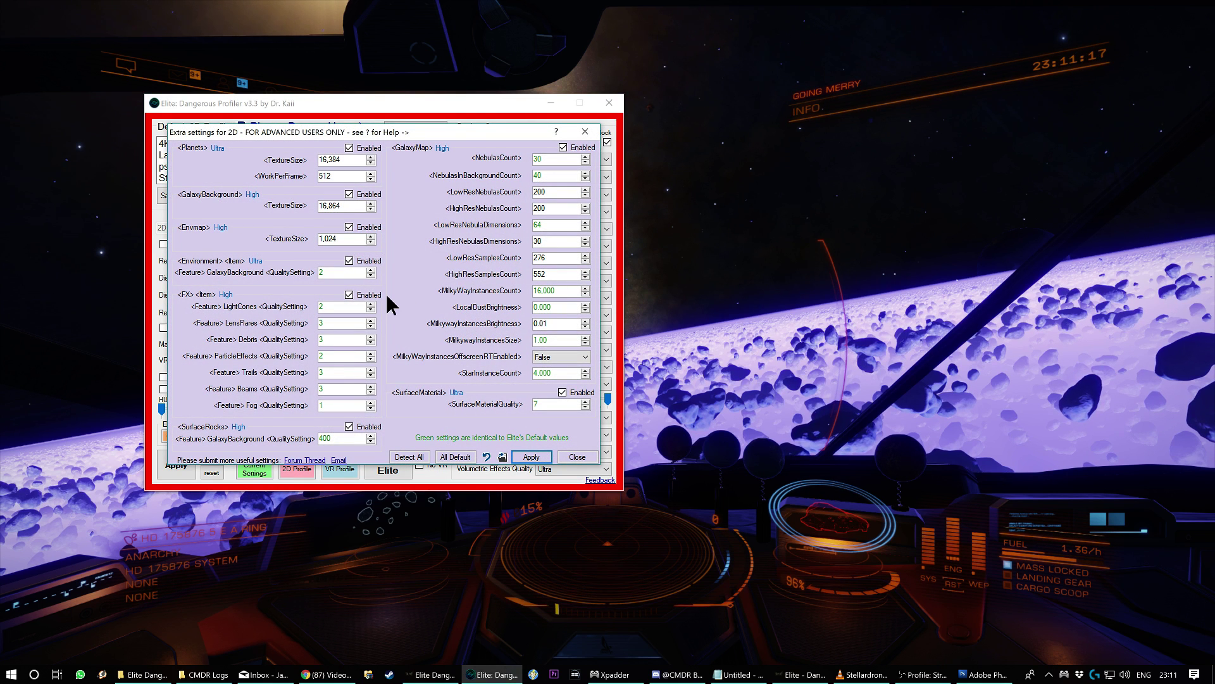
# Close Extra settings and open the HUD Colors Editor, moved up and right
pyautogui.click(560, 455)
pyautogui.click(389, 379)
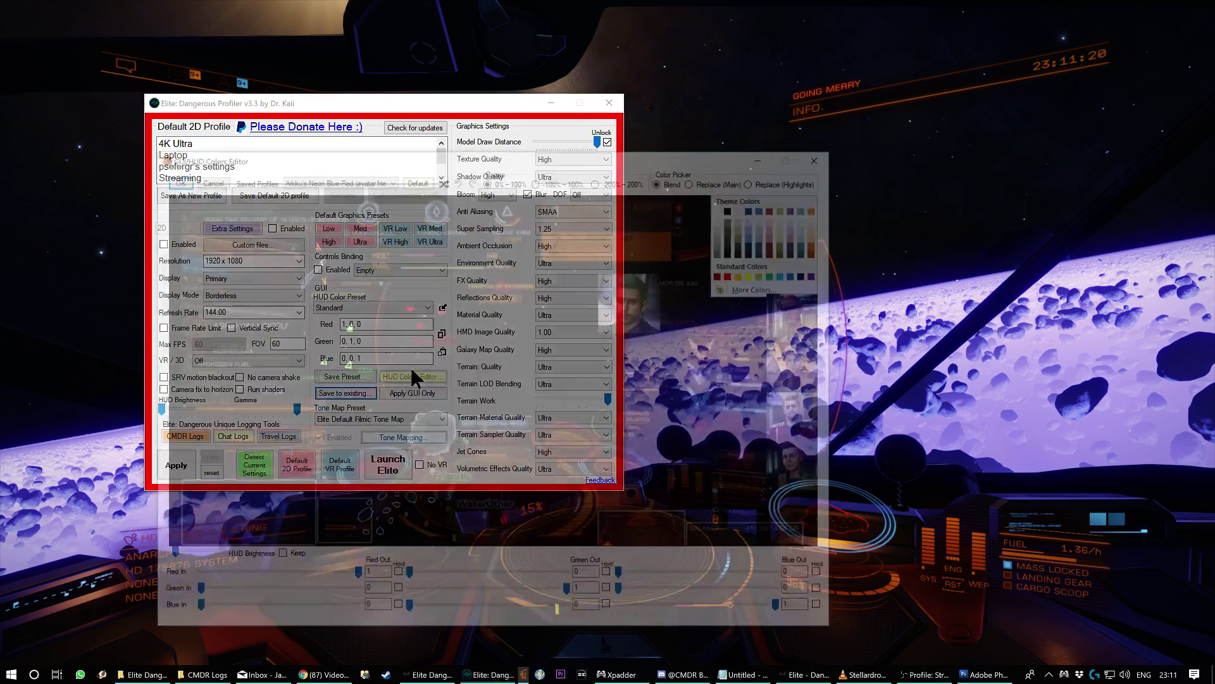
pyautogui.moveTo(541, 157); pyautogui.dragTo(723, 79)
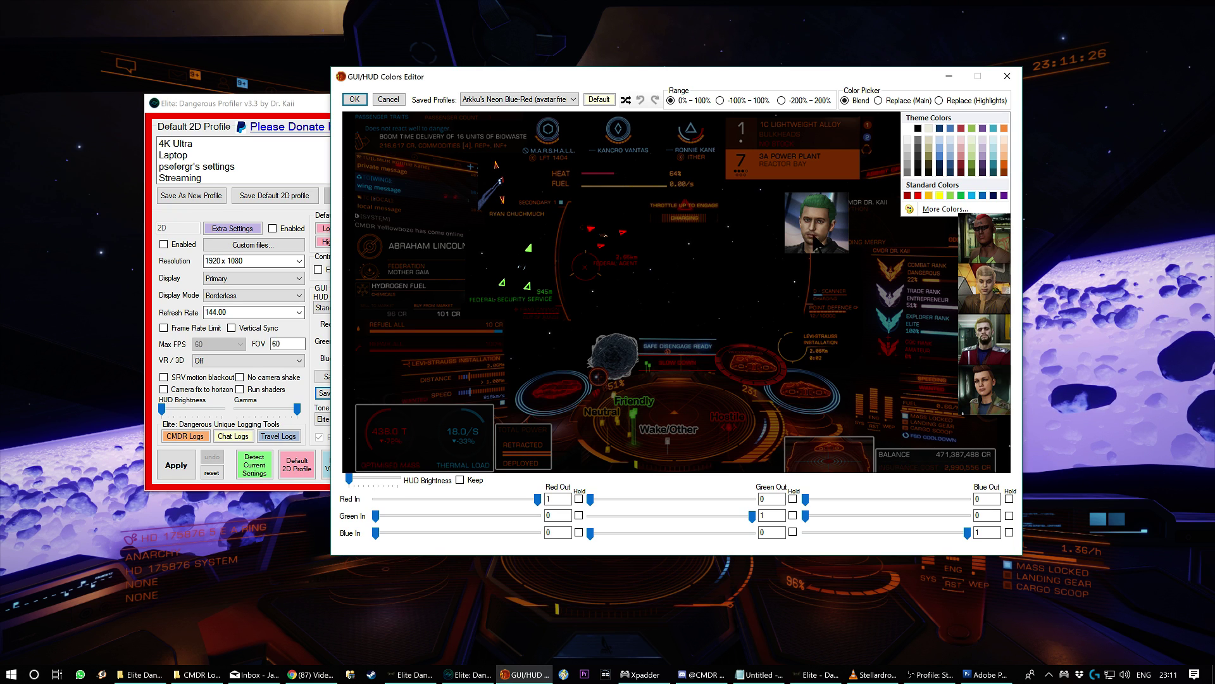
# Set Red In's Green Out to 1, Green In's Green Out to 0.28, range -200%–200%
pyautogui.click(594, 498)
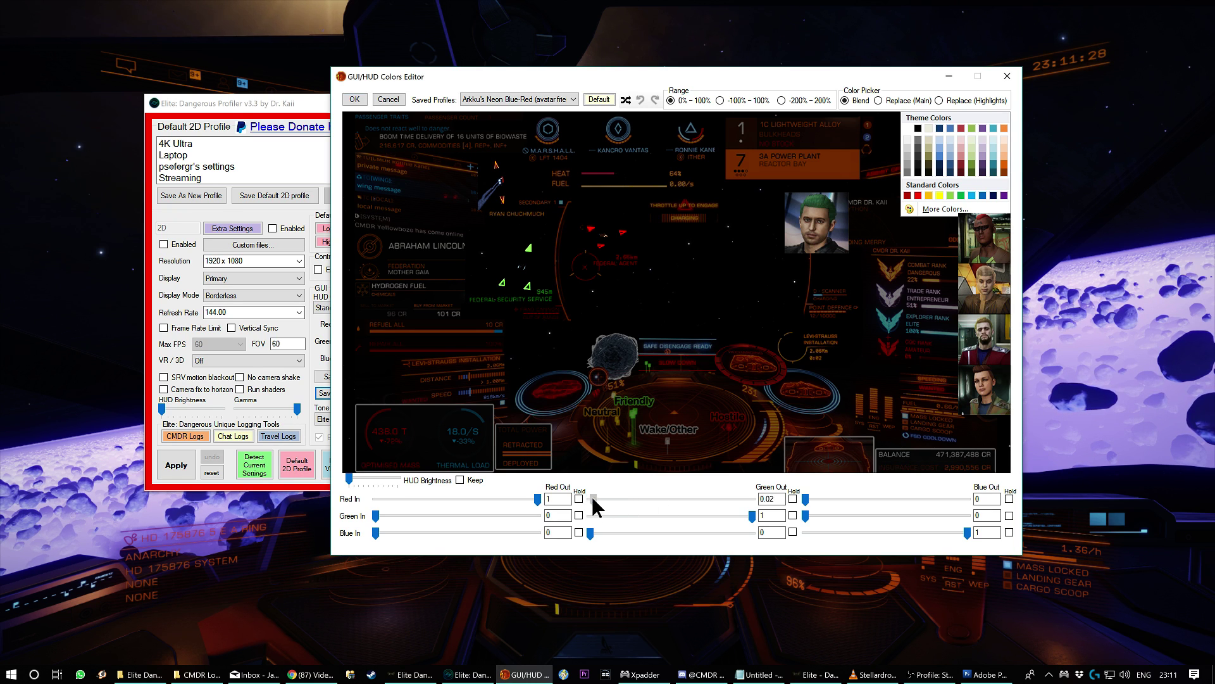
pyautogui.moveTo(752, 515); pyautogui.dragTo(636, 532)
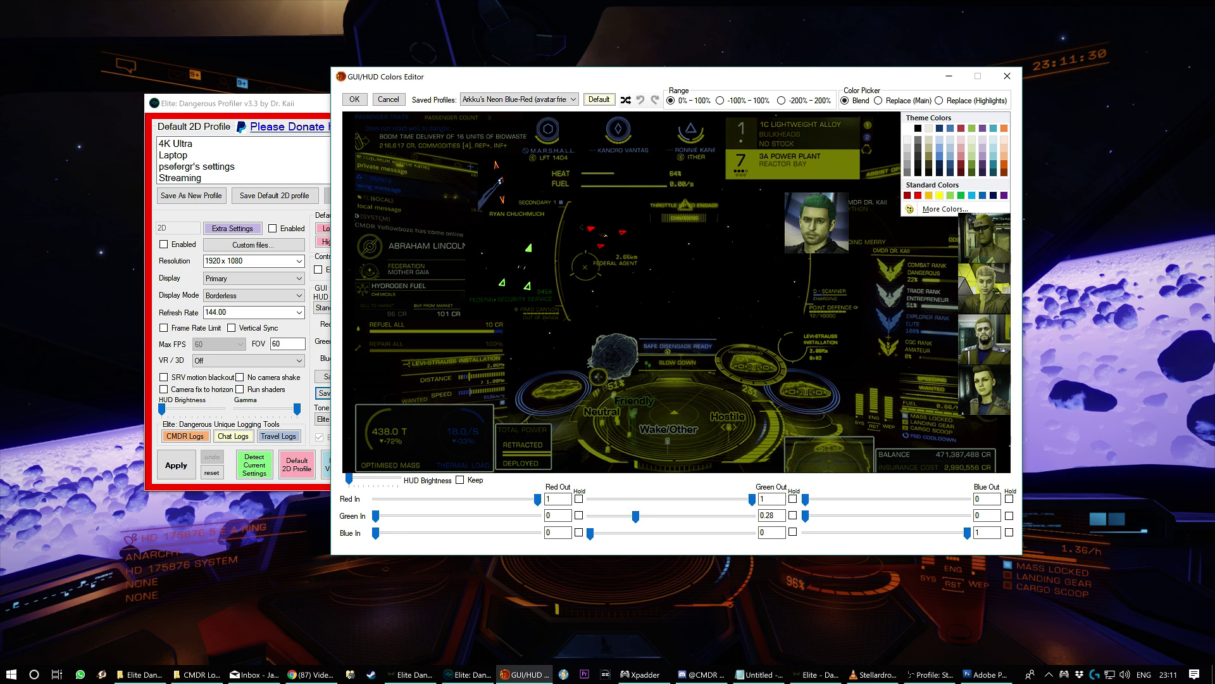
pyautogui.click(721, 101)
pyautogui.click(782, 100)
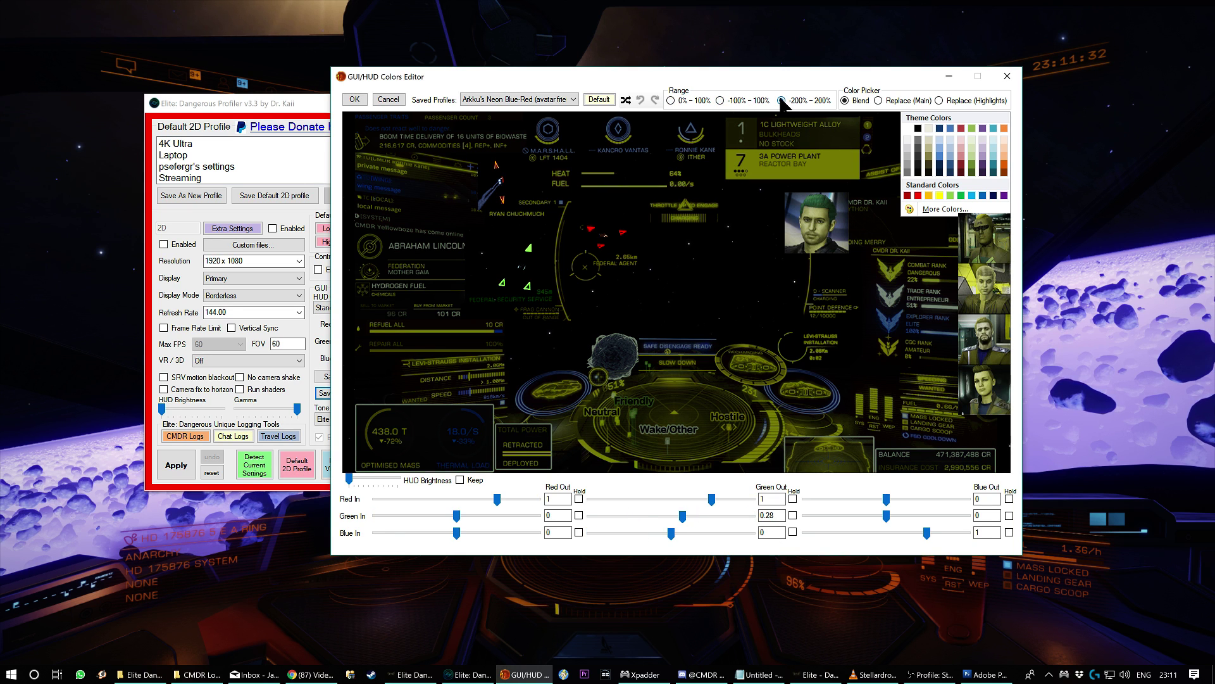
# Randomize the HUD colours eleven times, then undo twice and redo once
pyautogui.click(626, 100)
pyautogui.click(626, 101)
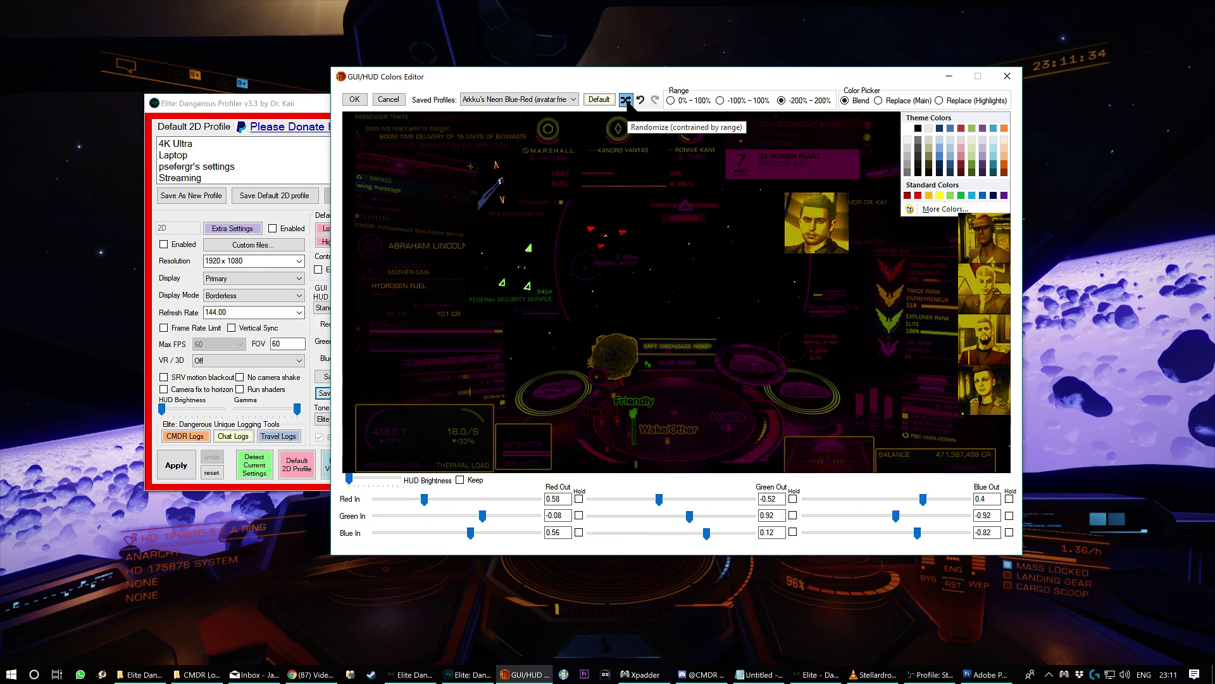
pyautogui.click(626, 101)
pyautogui.click(626, 101)
pyautogui.click(626, 100)
pyautogui.click(626, 100)
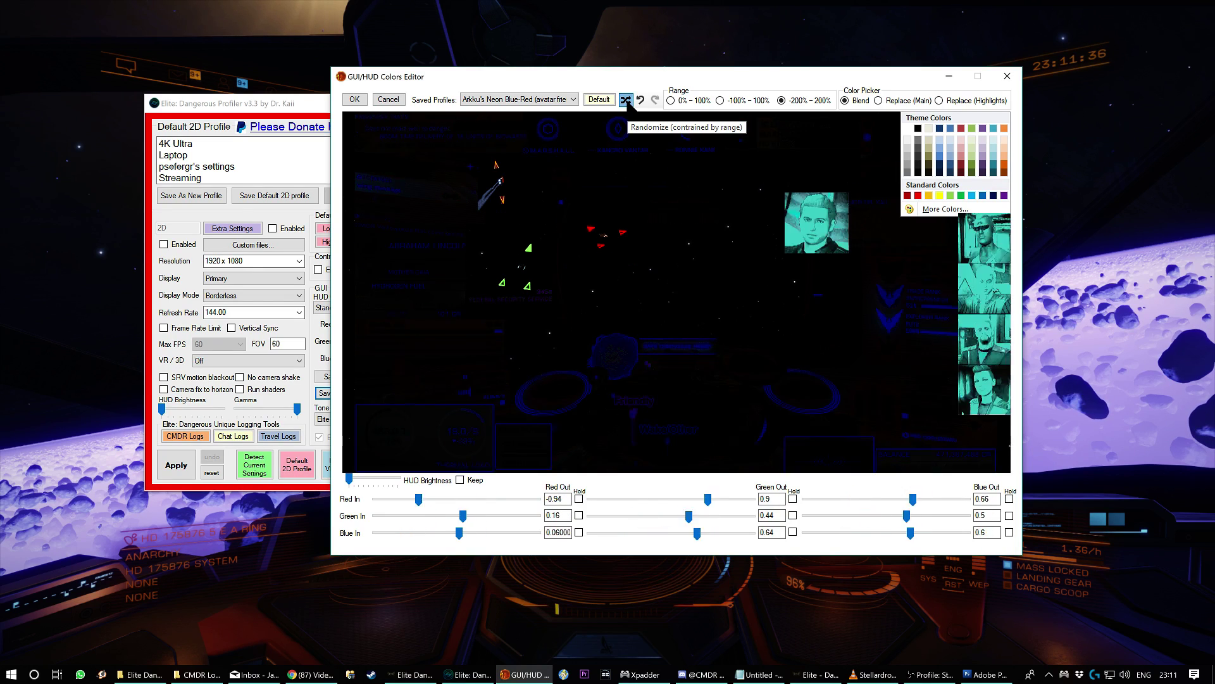
pyautogui.click(626, 101)
pyautogui.click(626, 101)
pyautogui.click(626, 100)
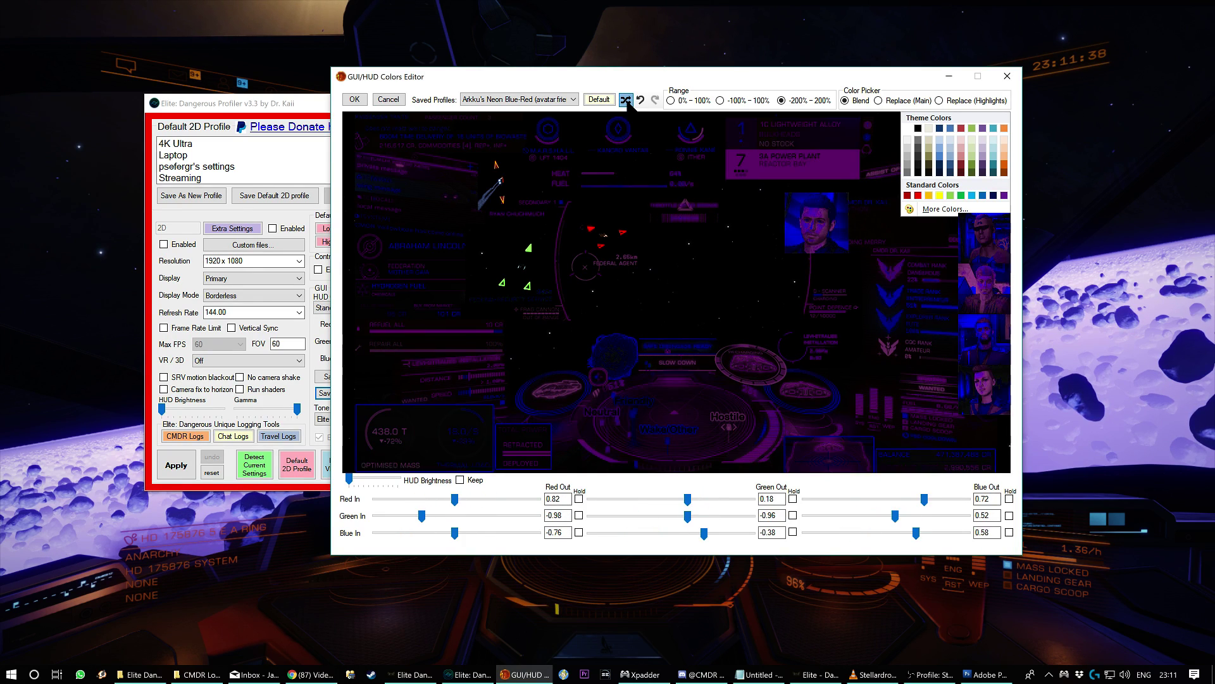
pyautogui.click(626, 100)
pyautogui.click(626, 101)
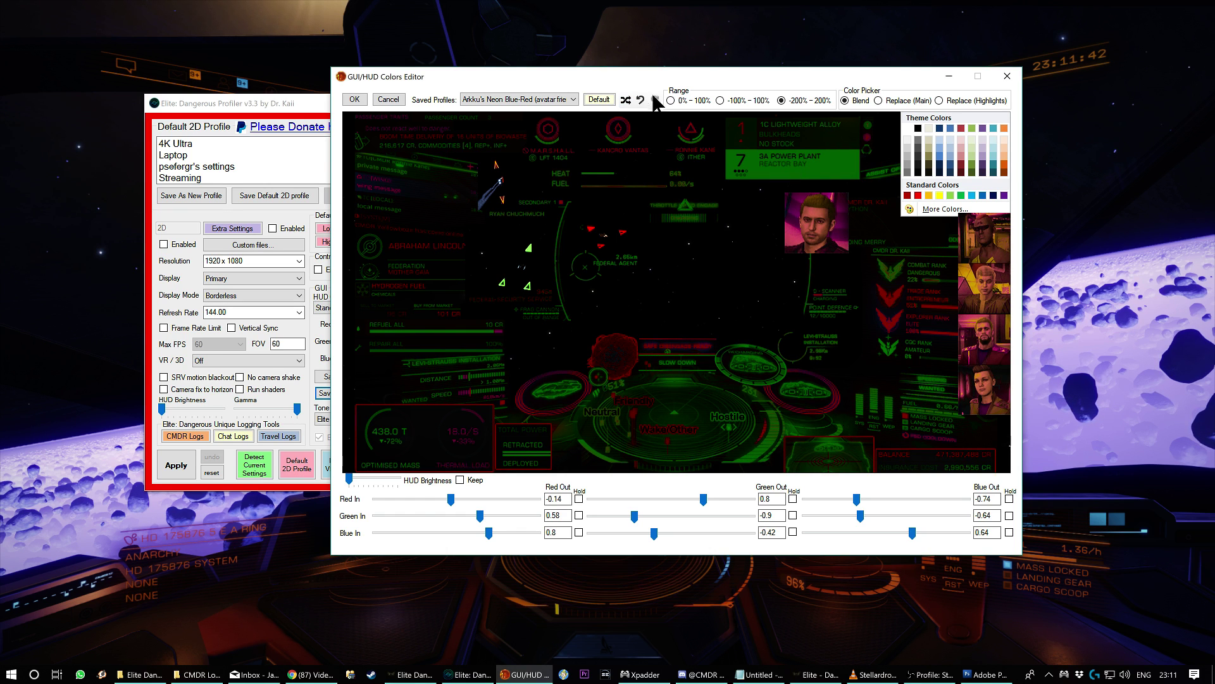
pyautogui.click(639, 101)
pyautogui.click(640, 101)
pyautogui.click(640, 100)
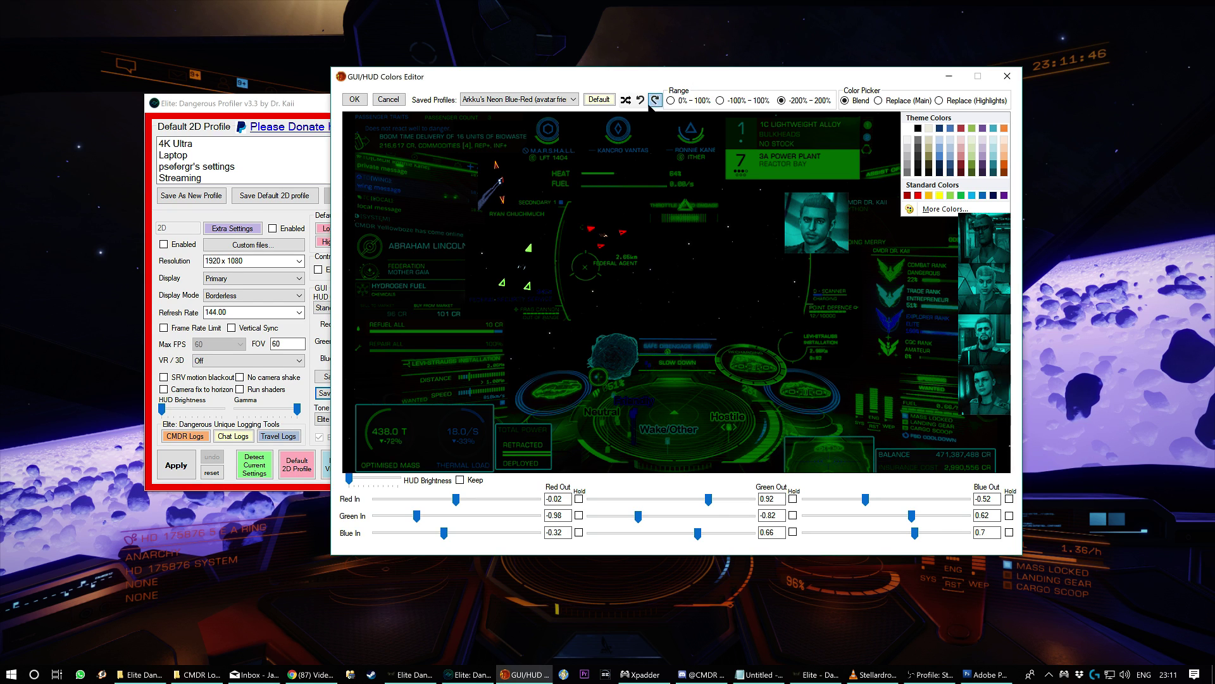
# Reset colours to default, try a red tint, reset again, and choose Replace (Main) mode
pyautogui.click(599, 100)
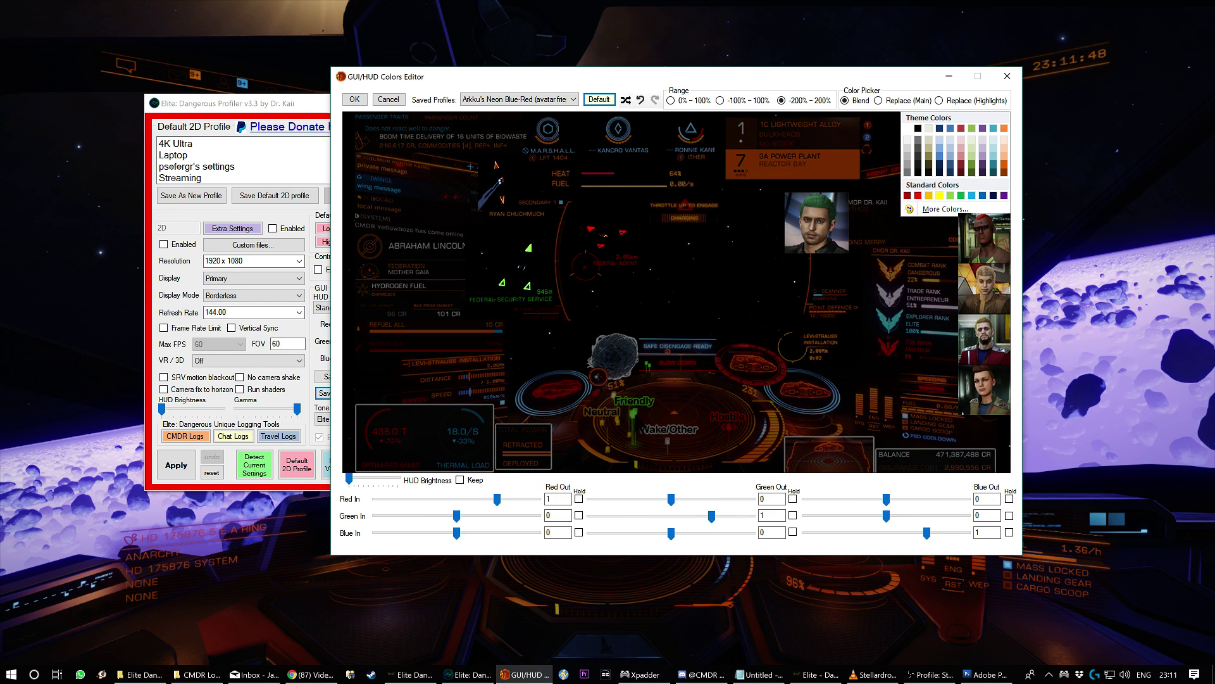
pyautogui.click(919, 197)
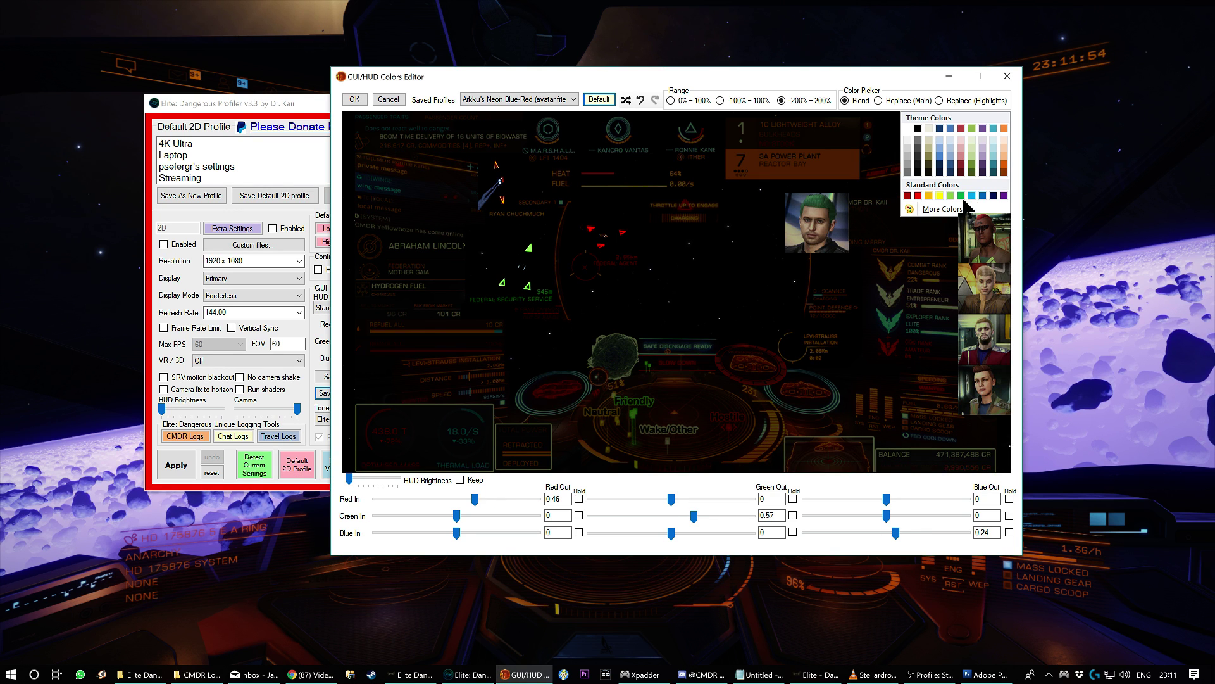
pyautogui.click(606, 99)
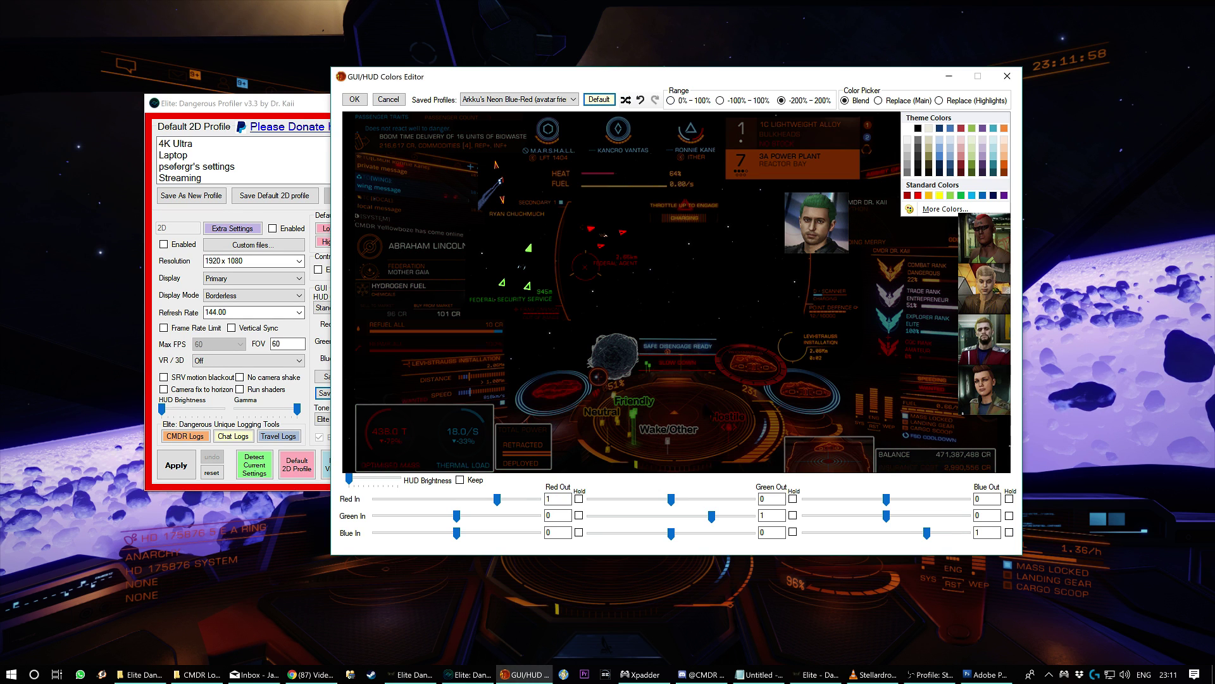
pyautogui.click(879, 101)
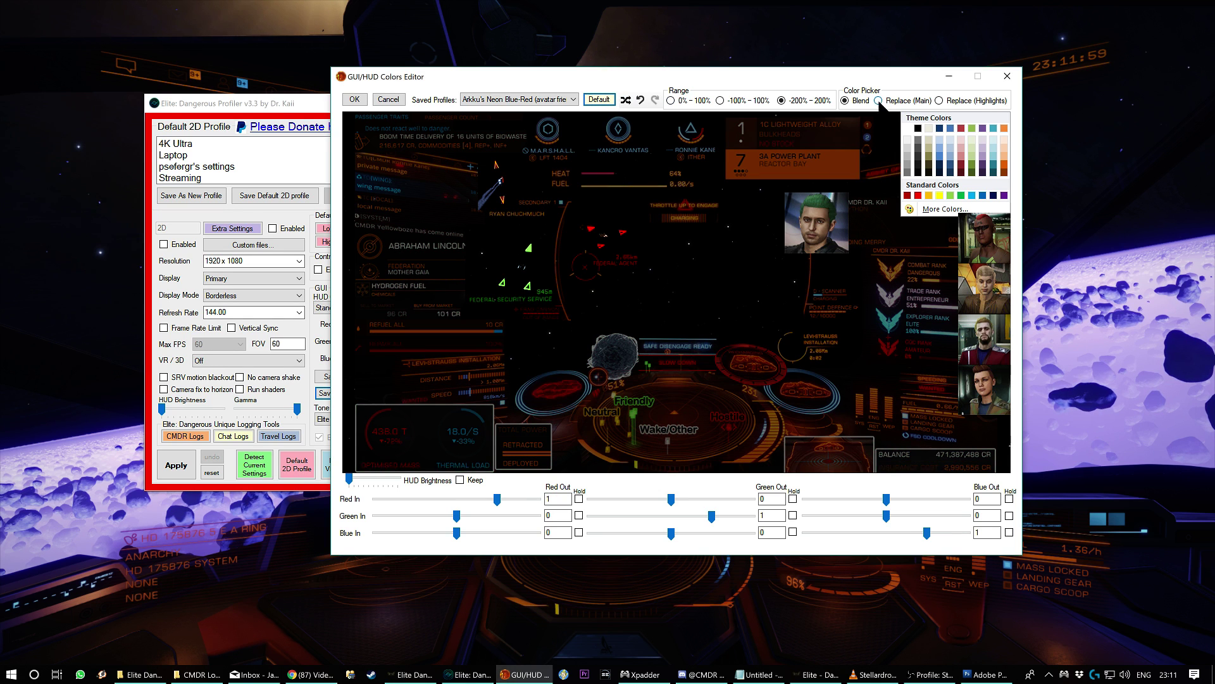
# Make the main HUD colour red and highlights light blue (Blue row -0.55, 0.69, 0.94)
pyautogui.click(918, 195)
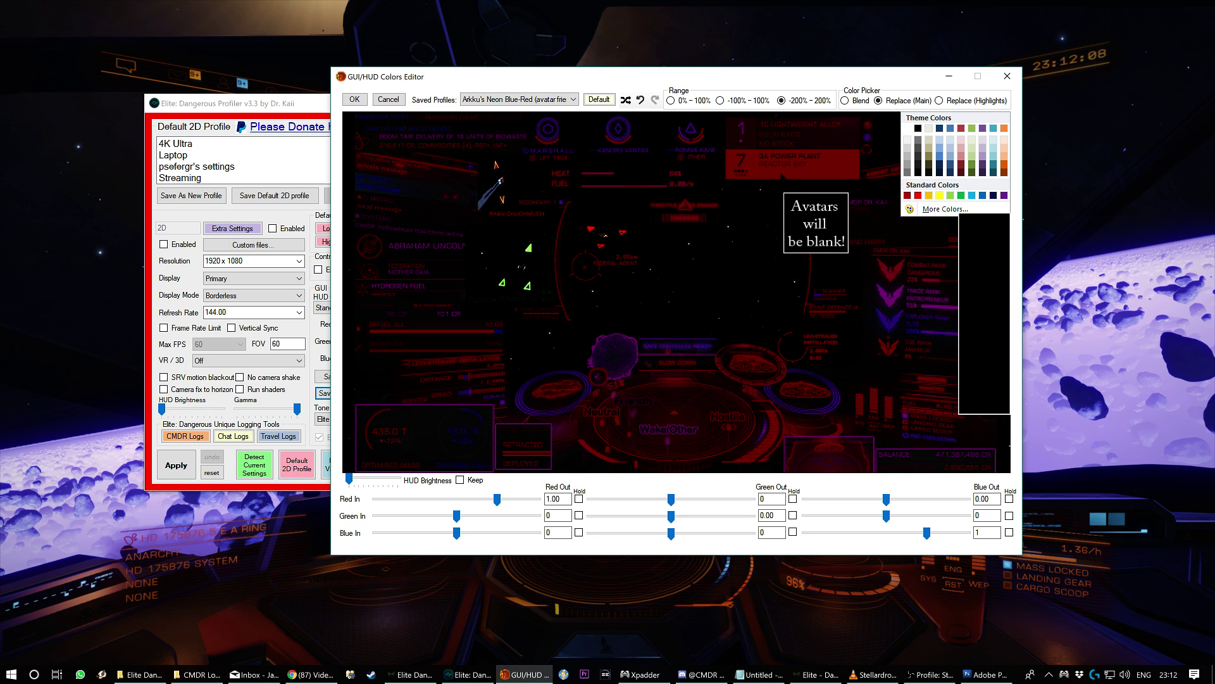
pyautogui.click(939, 100)
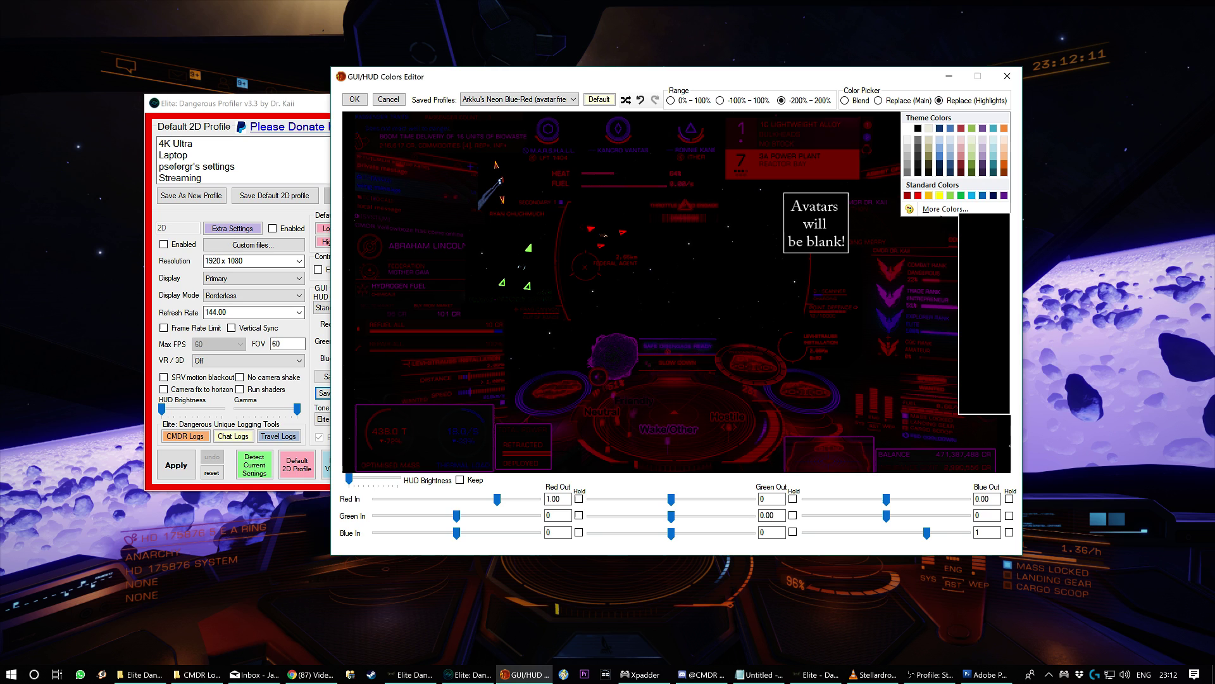
pyautogui.click(970, 197)
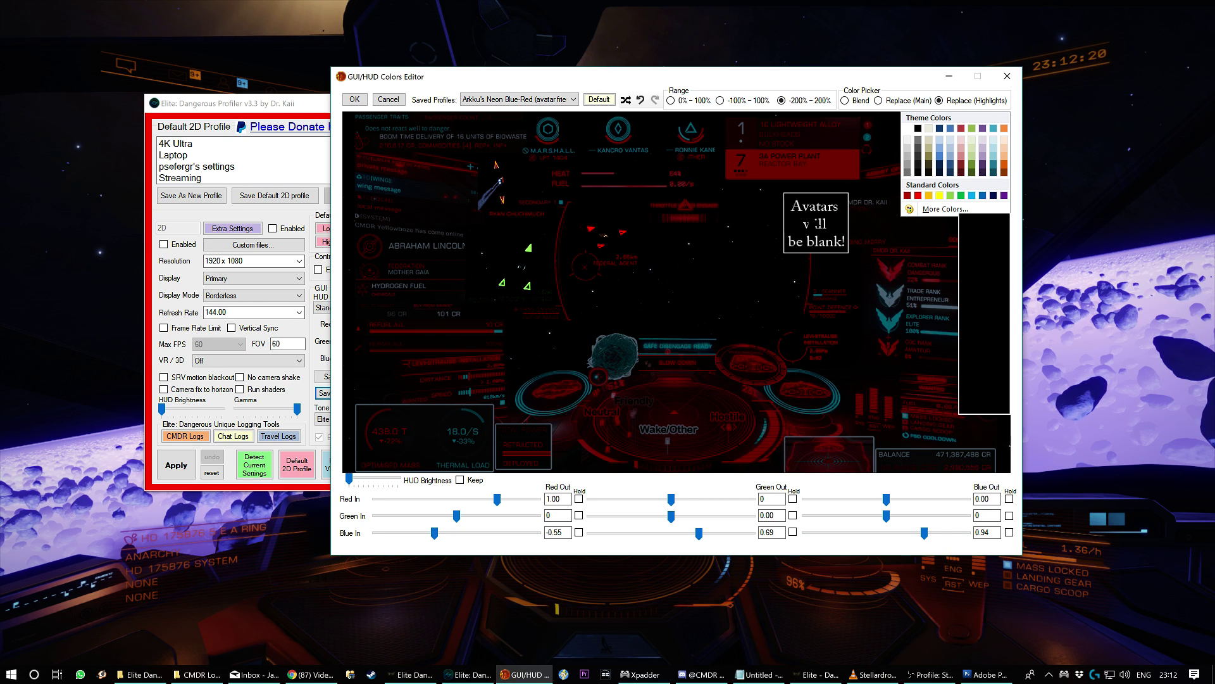
# Accept the red/blue HUD colours, save them to the existing profile, keeping Empty controls binding
pyautogui.click(353, 99)
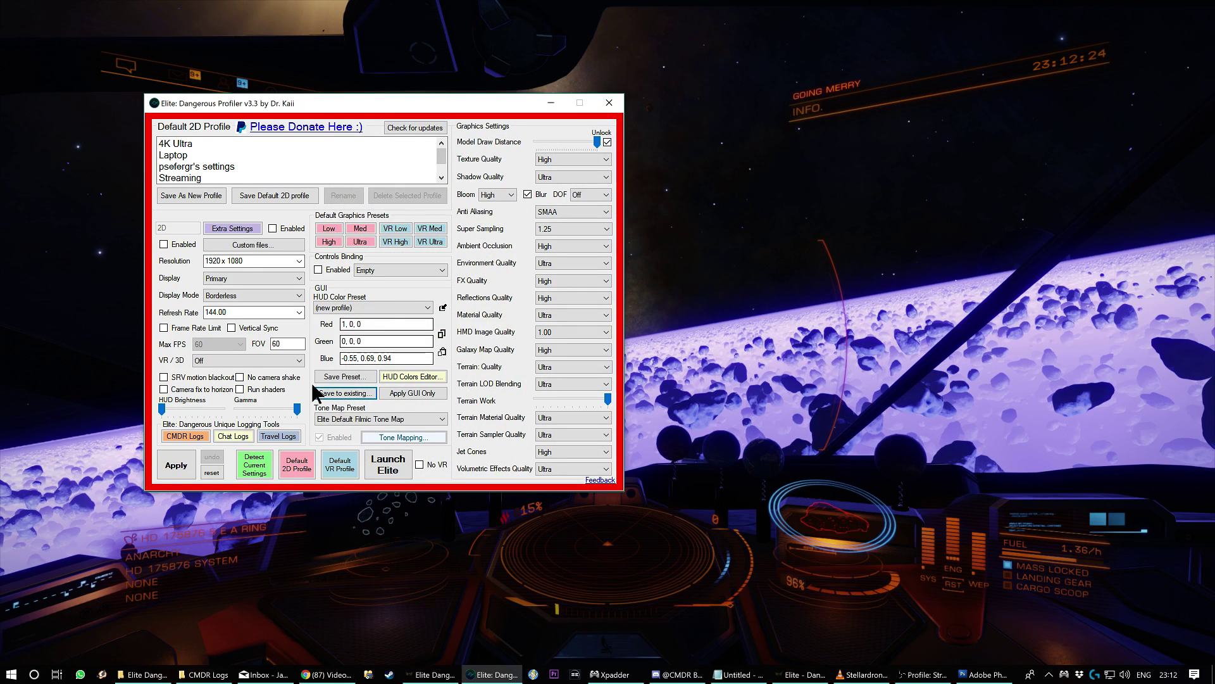
pyautogui.click(369, 393)
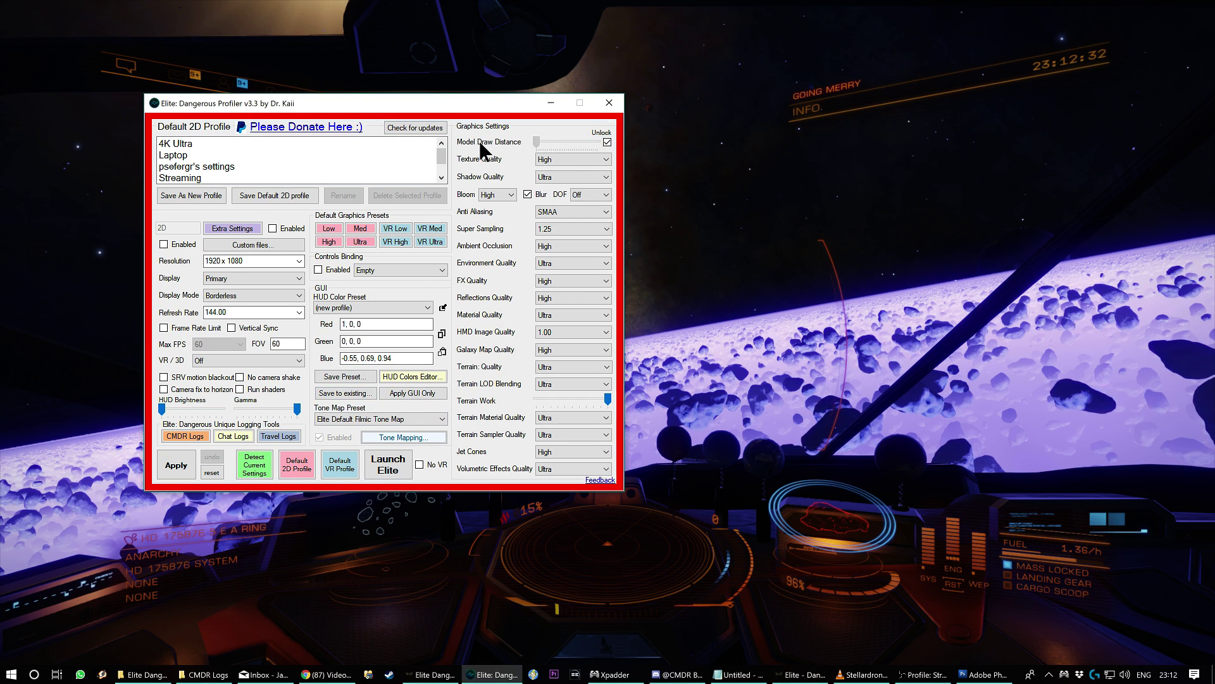
pyautogui.click(388, 271)
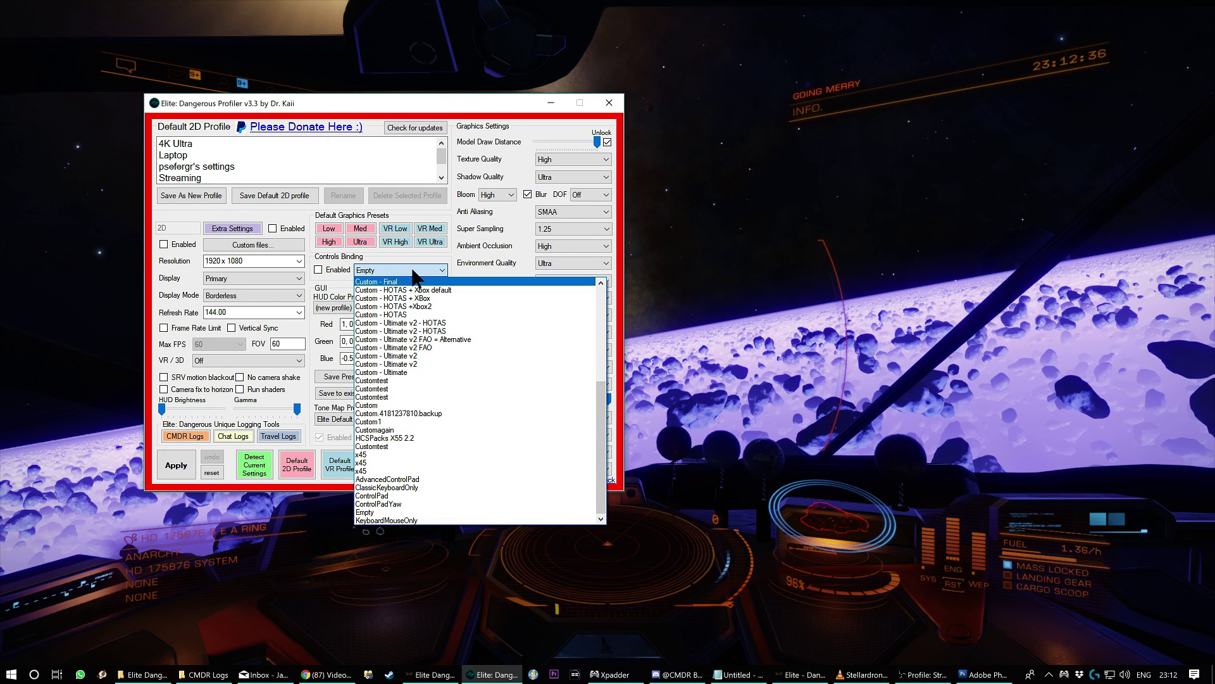
pyautogui.click(413, 271)
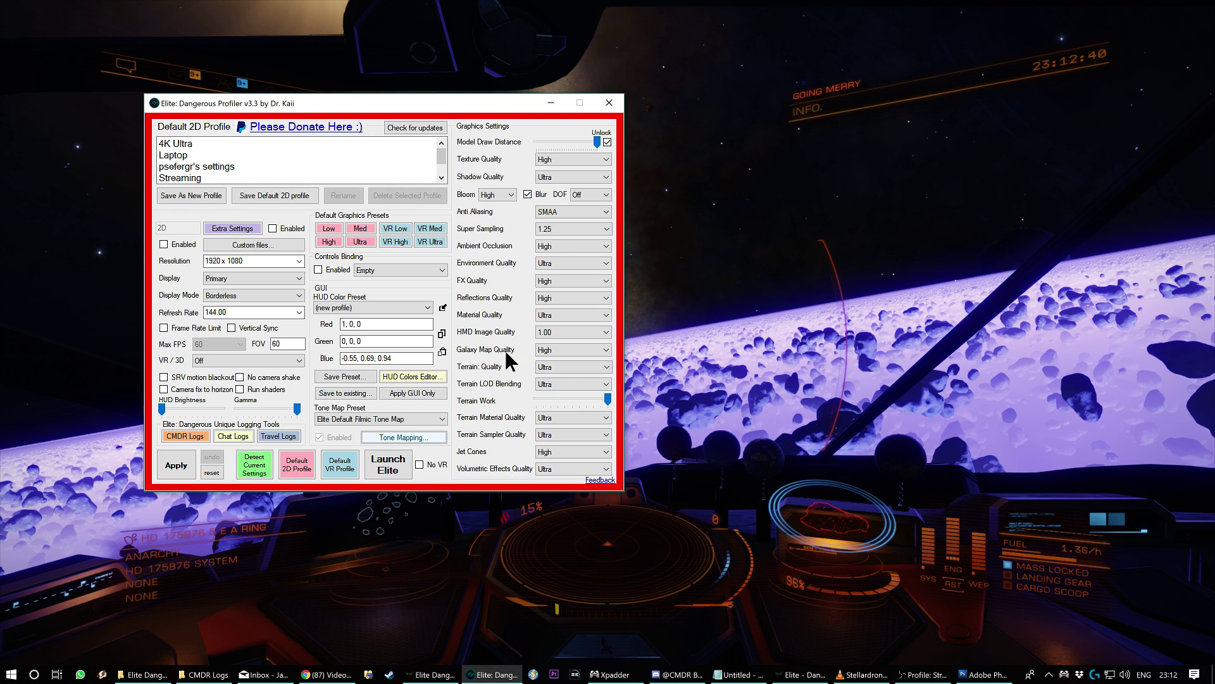
# Centre the Profiler window, then view the CMDR Logs on the HD 175876 log and close them
pyautogui.moveTo(460, 105); pyautogui.dragTo(747, 101)
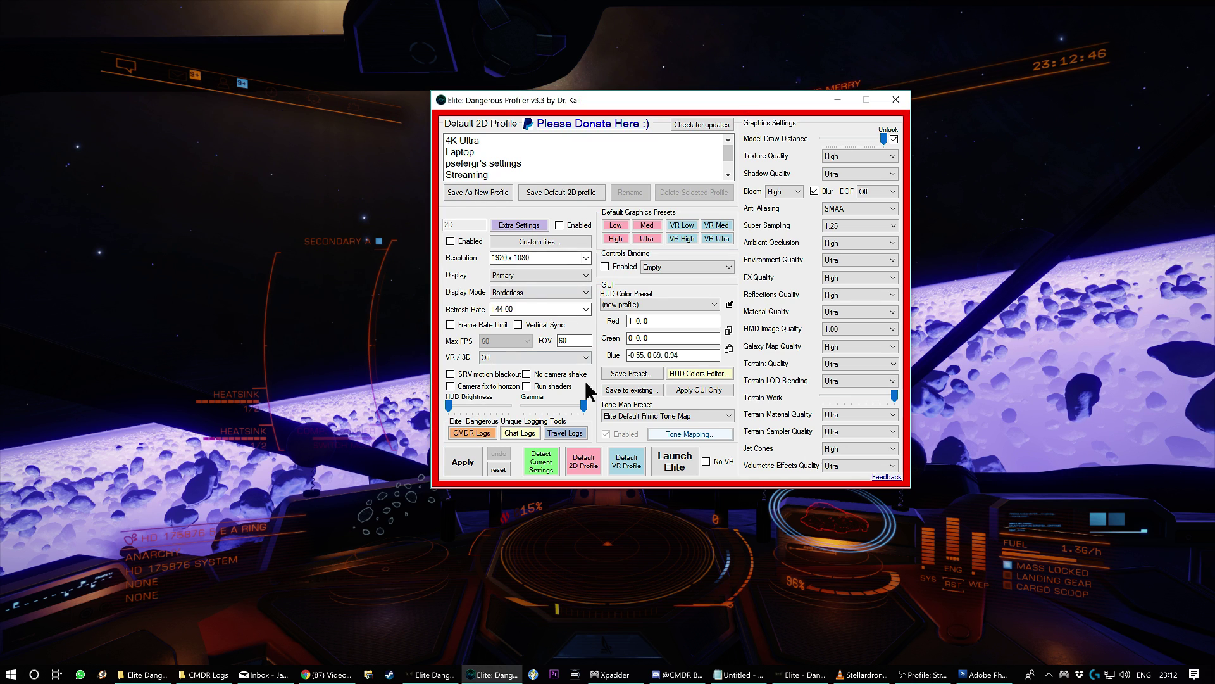
pyautogui.click(484, 435)
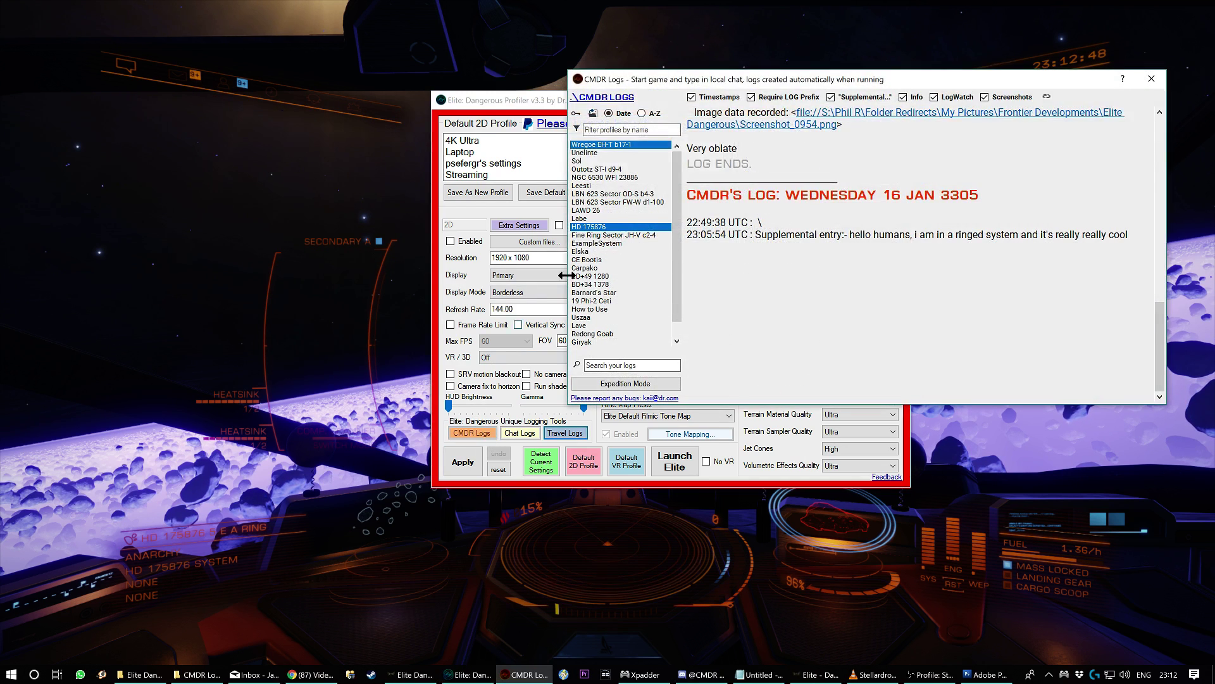
pyautogui.moveTo(742, 86); pyautogui.dragTo(325, 101)
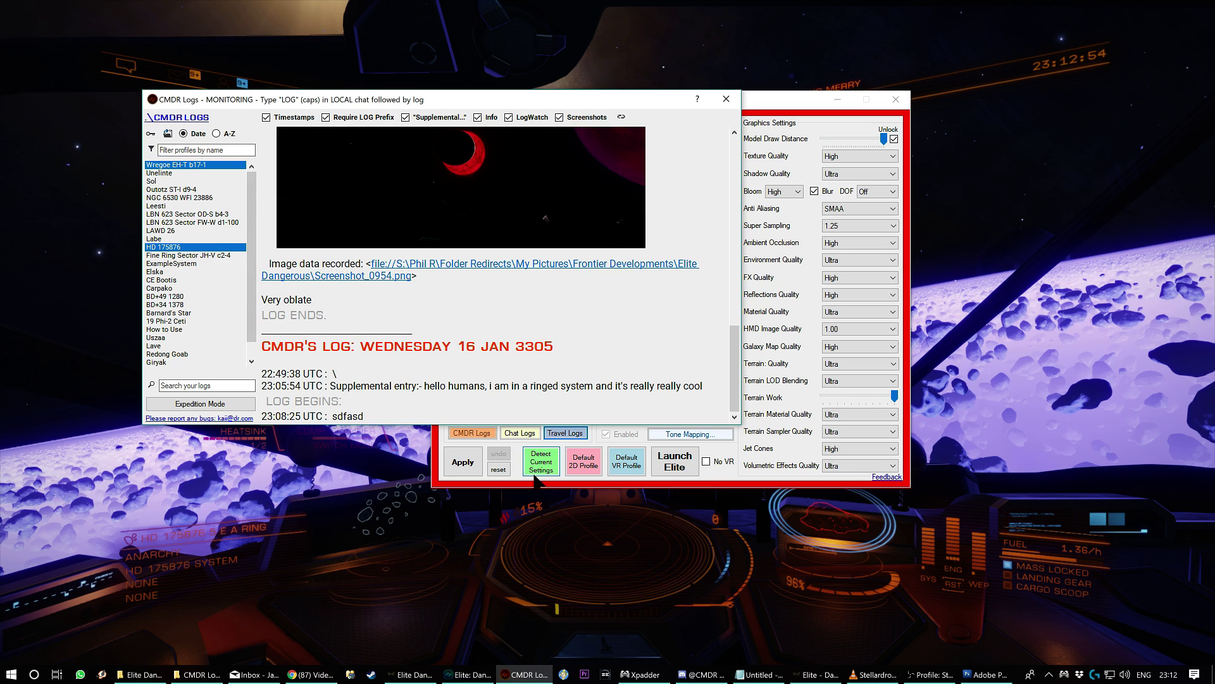
pyautogui.click(727, 101)
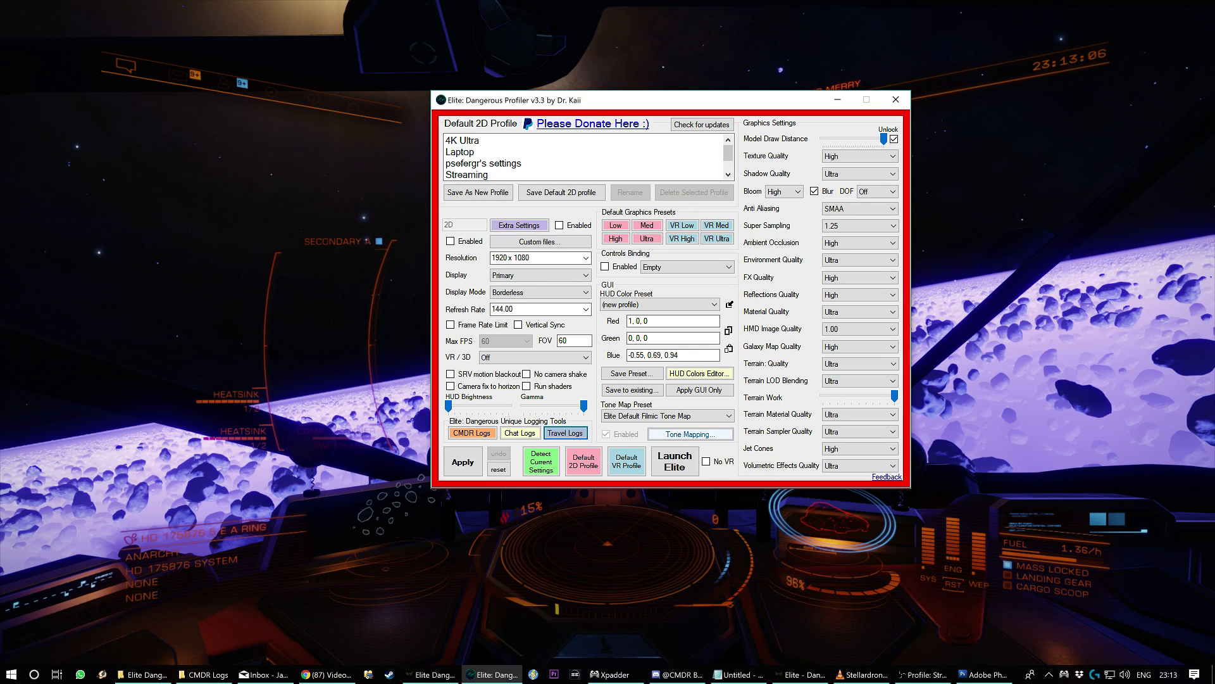
pyautogui.hotkey('alt', 'Tab')
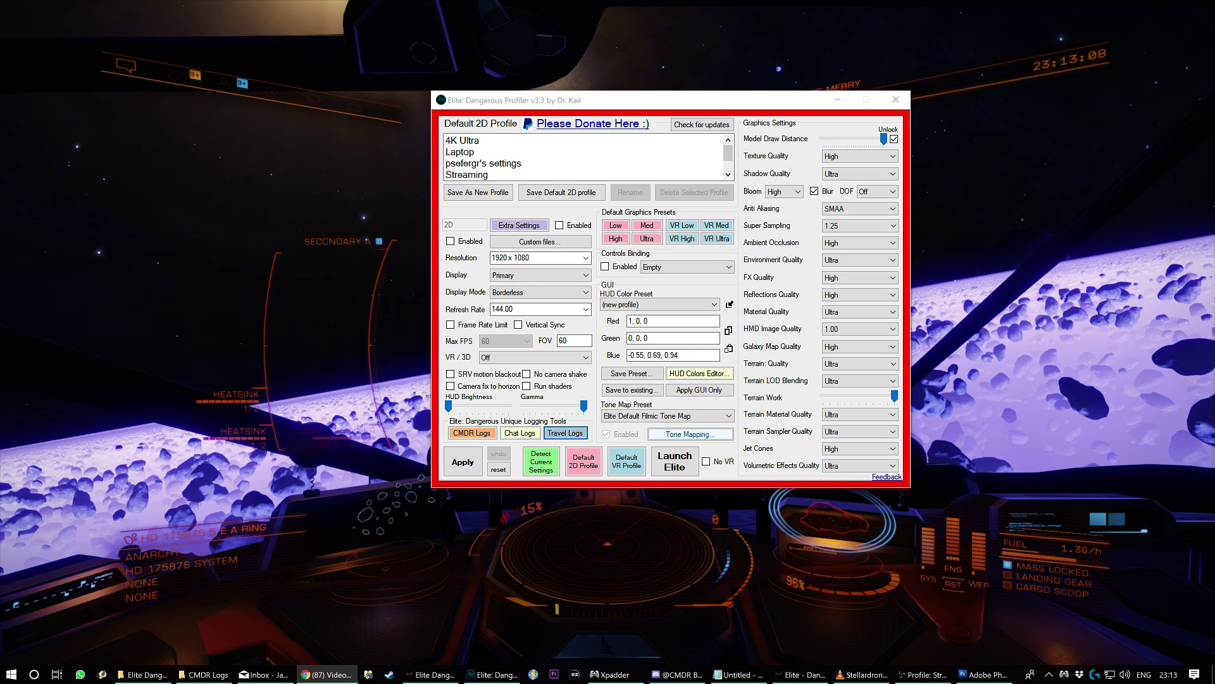